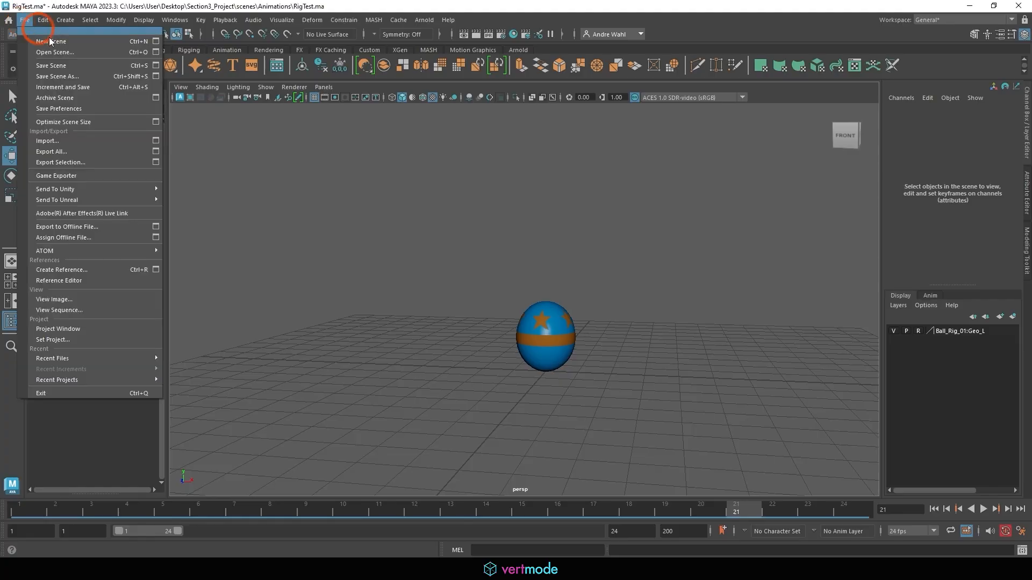
# Save the scene as RigTest.ma in the Animations folder, replacing the existing file.
pyautogui.click(63, 77)
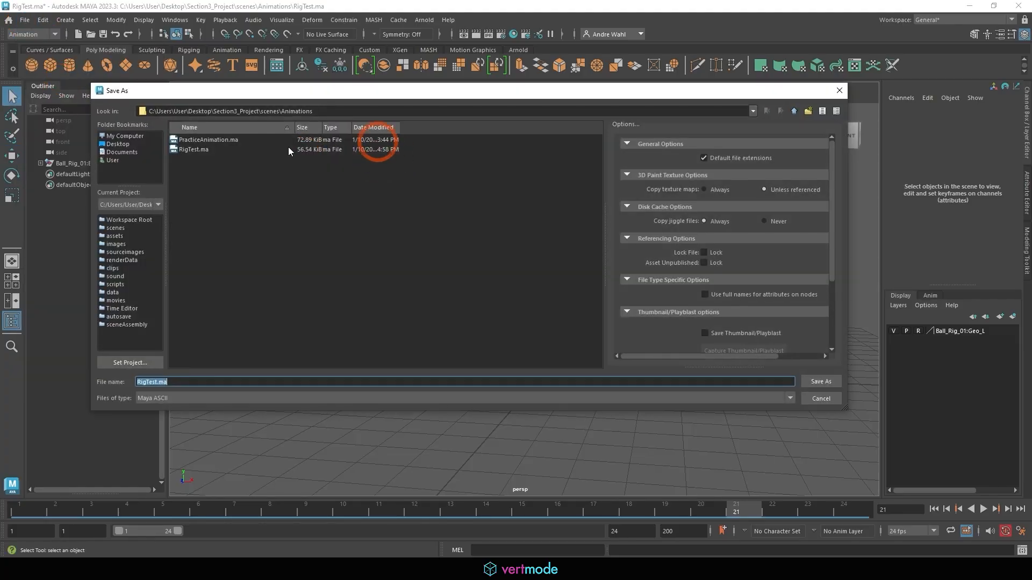
pyautogui.click(185, 150)
pyautogui.click(820, 382)
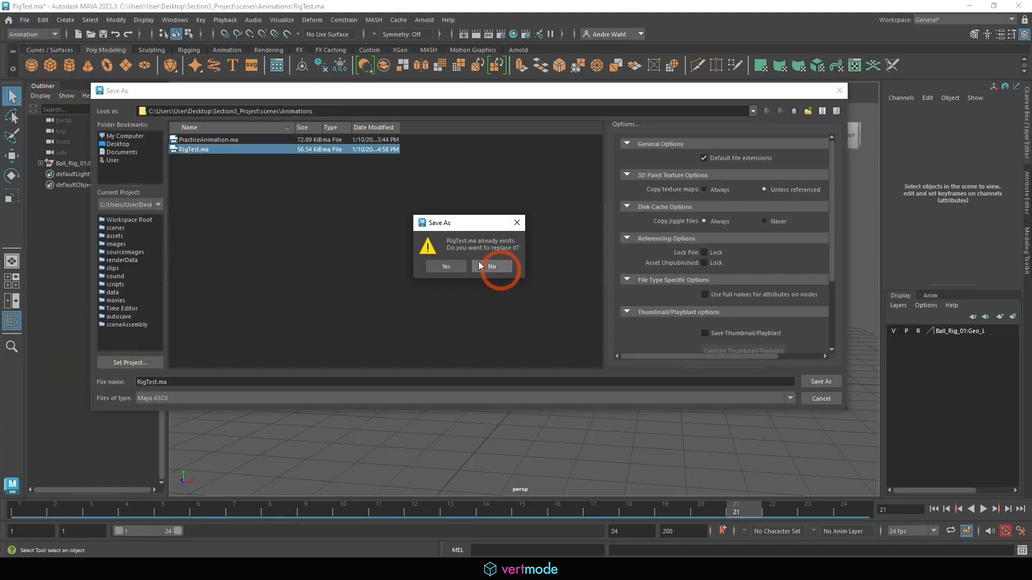
pyautogui.click(502, 268)
# Start a new scene and add a polygon cube at the origin with the Move tool active.
pyautogui.click(26, 20)
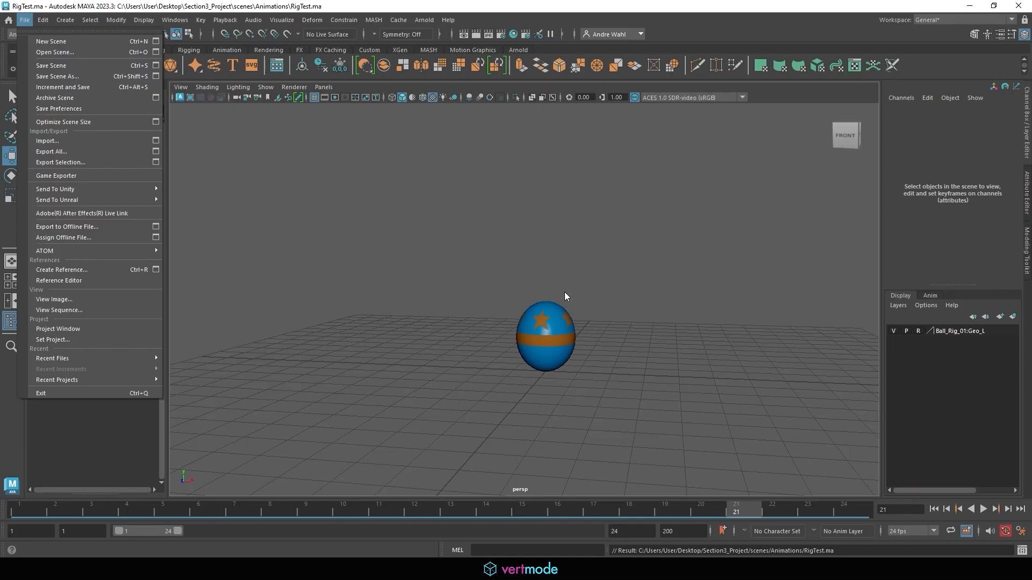
pyautogui.click(44, 42)
pyautogui.keyDown('alt'); pyautogui.moveTo(541, 221); pyautogui.dragTo(523, 238); pyautogui.keyUp('alt')
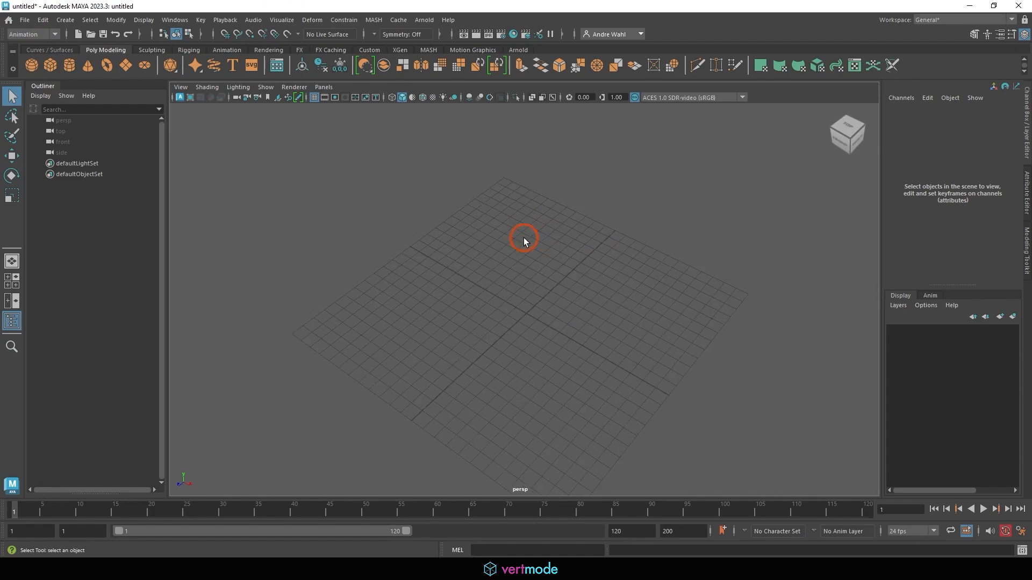
pyautogui.keyDown('alt'); pyautogui.moveTo(523, 238); pyautogui.dragTo(547, 251, button='right'); pyautogui.keyUp('alt')
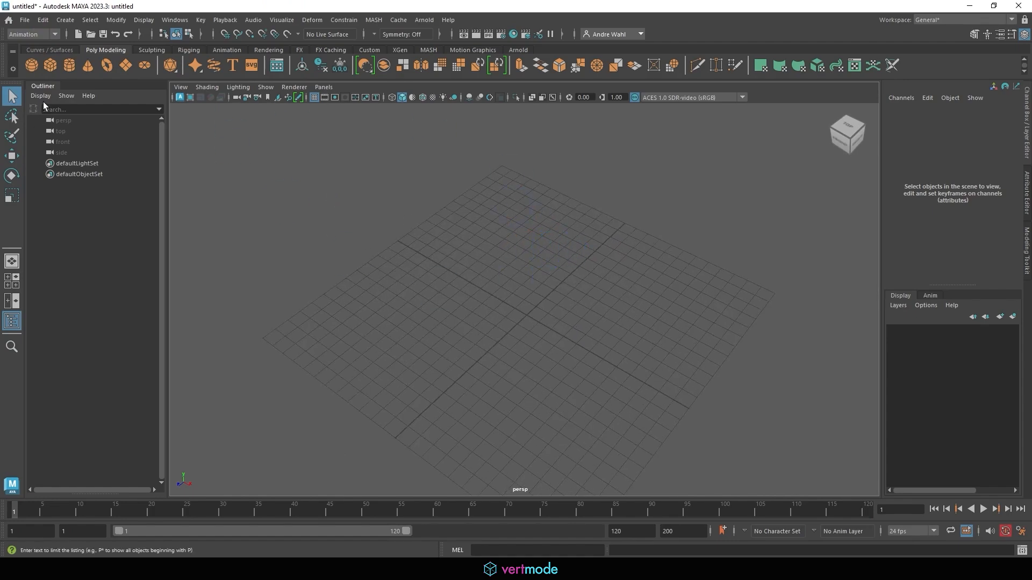
pyautogui.click(49, 66)
pyautogui.press('w')
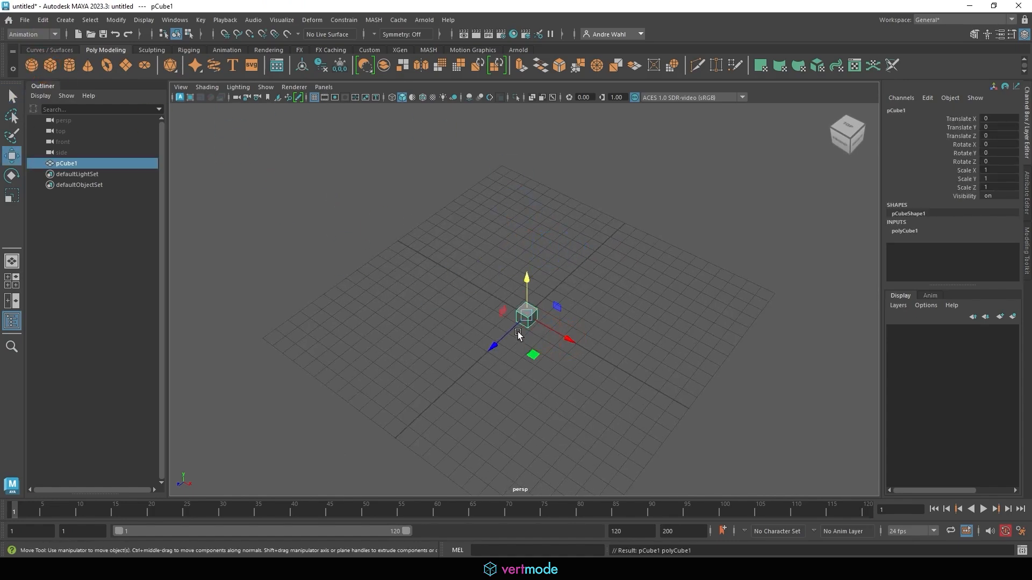
# Move the cube to about -3.97 on Z and place a duplicate of it at about 3.42 on Z.
pyautogui.moveTo(494, 344); pyautogui.dragTo(467, 361)
pyautogui.hotkey('ctrl', 'd')
pyautogui.keyDown('alt'); pyautogui.moveTo(502, 344); pyautogui.dragTo(421, 308, button='middle'); pyautogui.keyUp('alt')
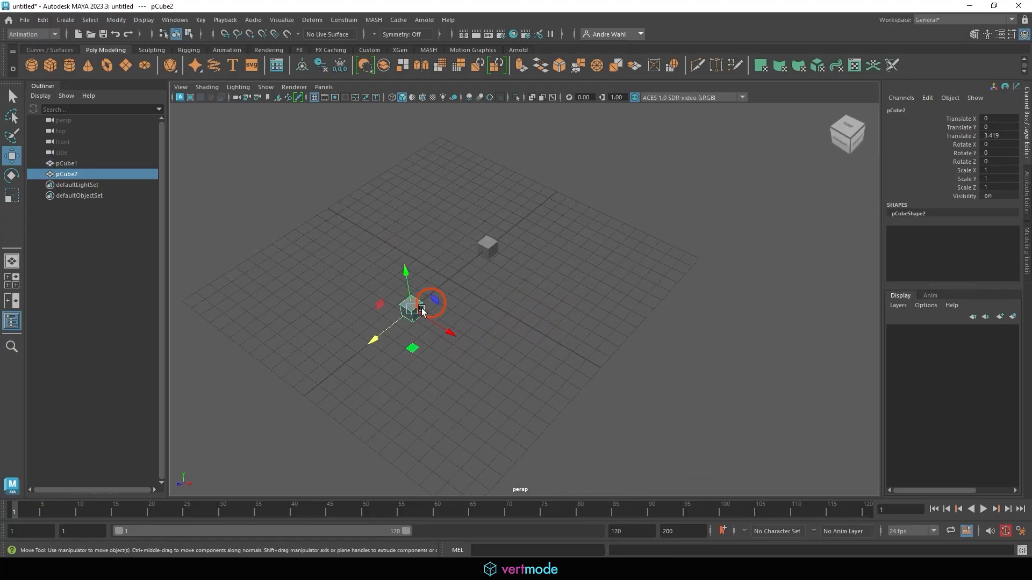
# Select both cubes and set a keyframe on all their channels at frame 1.
pyautogui.keyDown('alt'); pyautogui.moveTo(421, 308); pyautogui.dragTo(503, 318, button='right'); pyautogui.keyUp('alt')
pyautogui.keyDown('alt'); pyautogui.moveTo(520, 331); pyautogui.dragTo(540, 320); pyautogui.keyUp('alt')
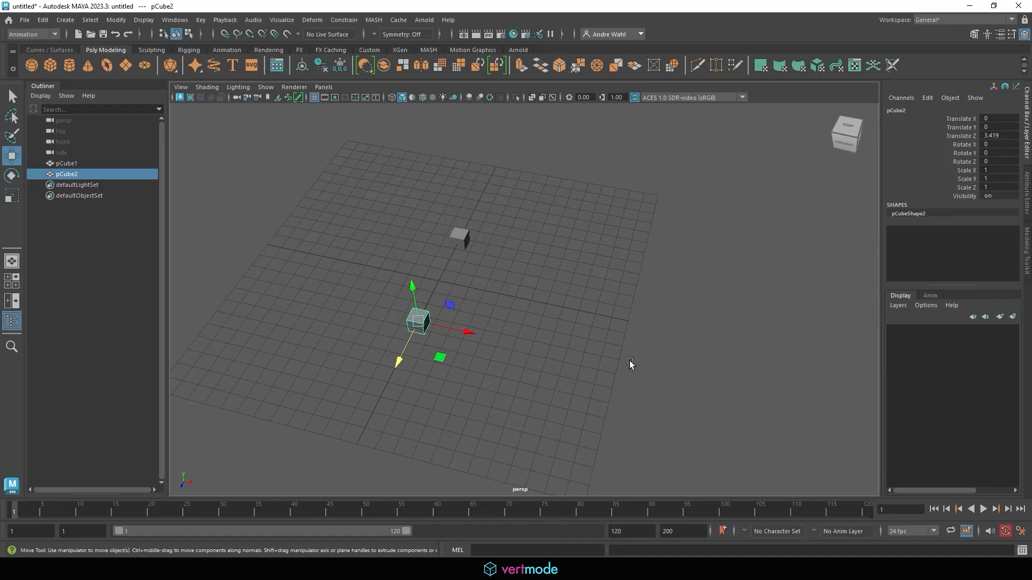
pyautogui.click(605, 378)
pyautogui.moveTo(314, 412); pyautogui.dragTo(664, 70)
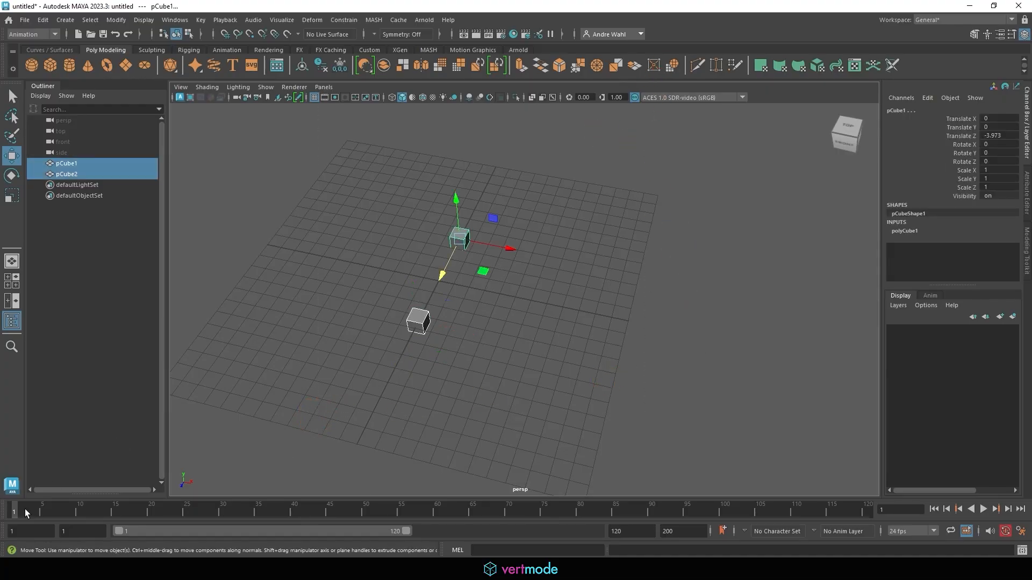
pyautogui.press('s')
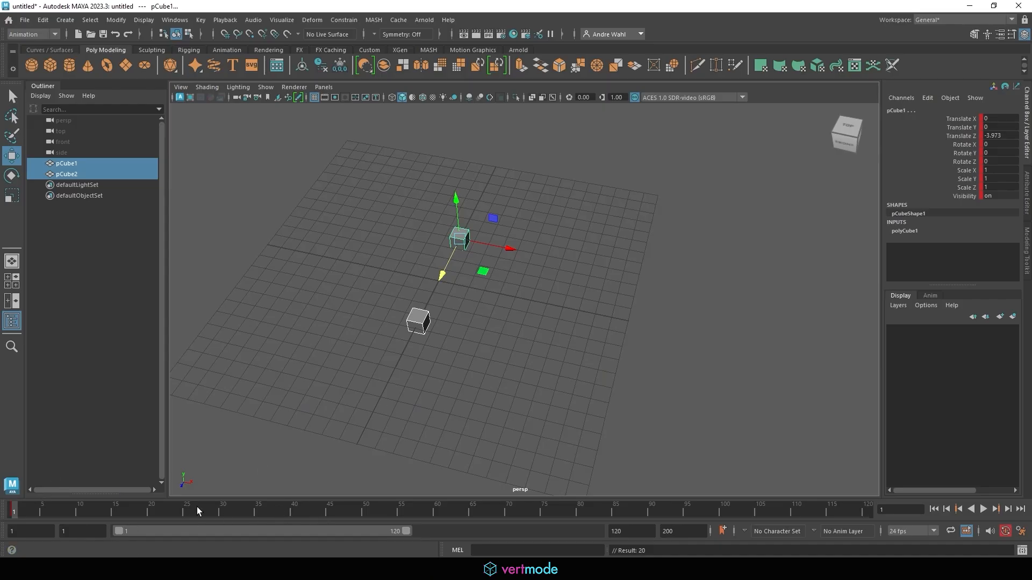
# At frame 24, move both cubes along X to about 15.05 and set a keyframe.
pyautogui.moveTo(197, 507)
pyautogui.mouseDown()
pyautogui.moveTo(548, 525)
pyautogui.moveTo(364, 538)
pyautogui.mouseUp()
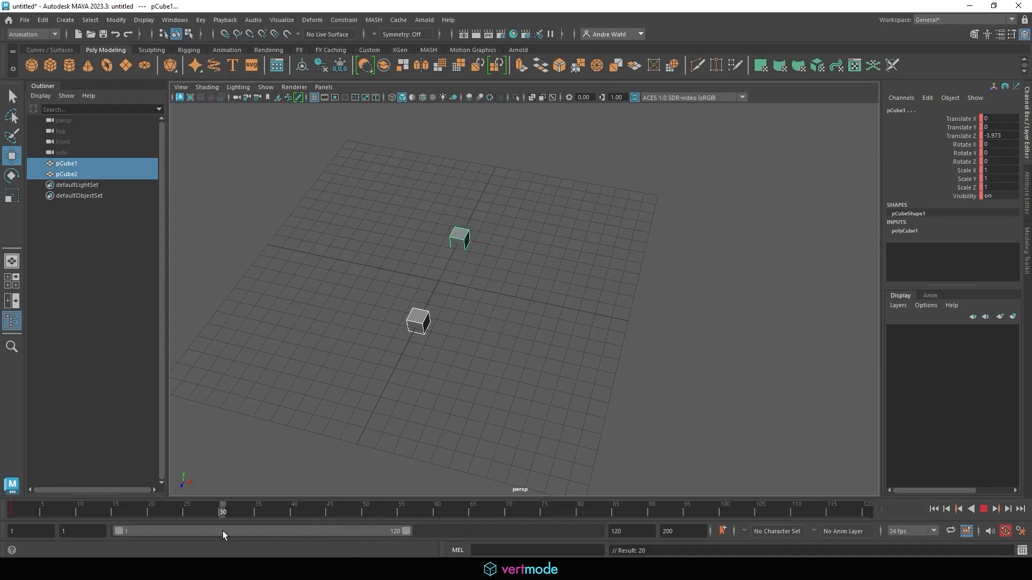
pyautogui.moveTo(182, 534); pyautogui.dragTo(182, 534)
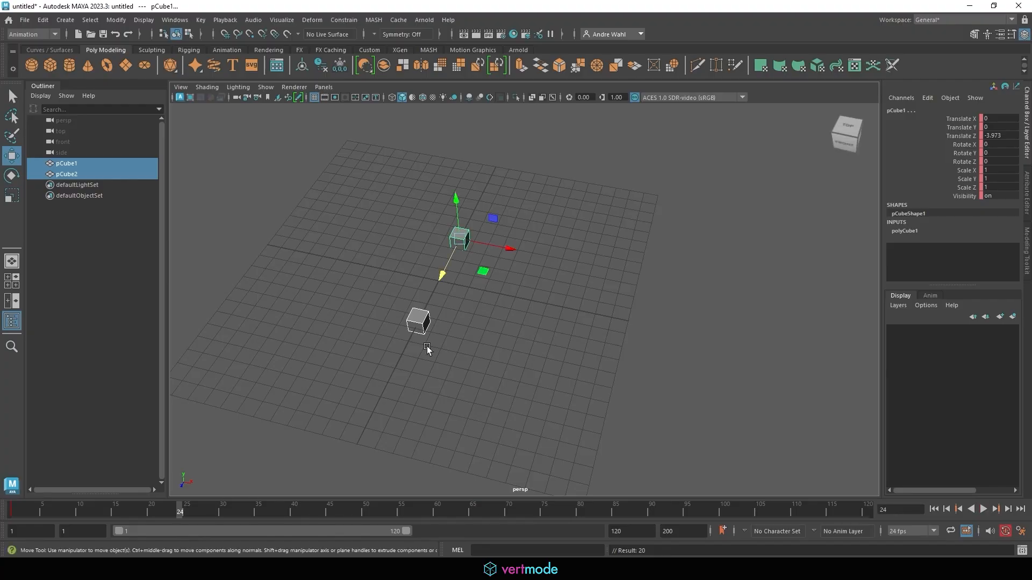
pyautogui.moveTo(492, 247); pyautogui.dragTo(640, 244)
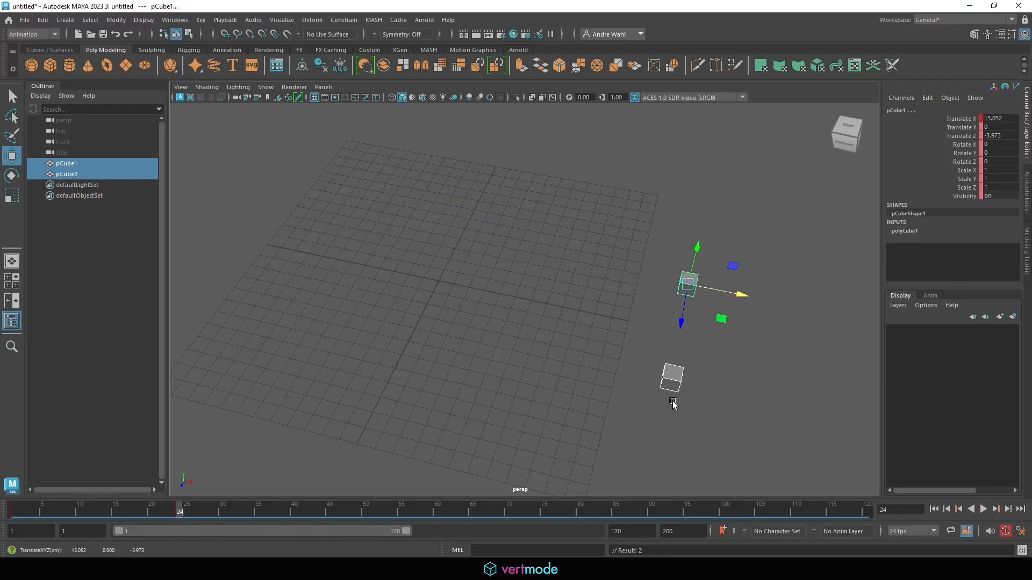
pyautogui.press('s')
# Set the end frame of the playback range to 30.
pyautogui.moveTo(635, 530); pyautogui.dragTo(515, 520)
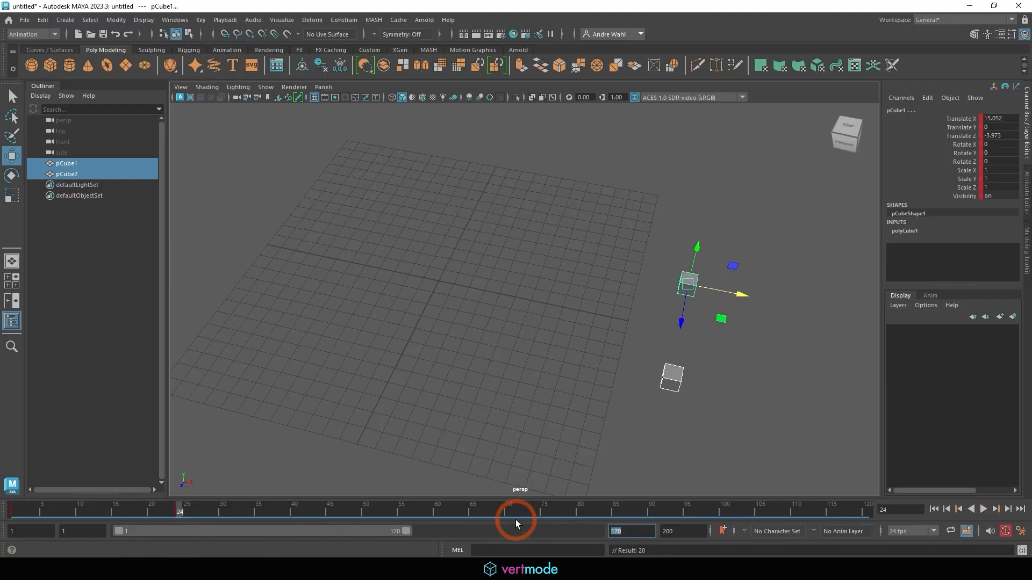
pyautogui.write('4')
pyautogui.press('BackSpace')
pyautogui.write('30')
pyautogui.press('Return')
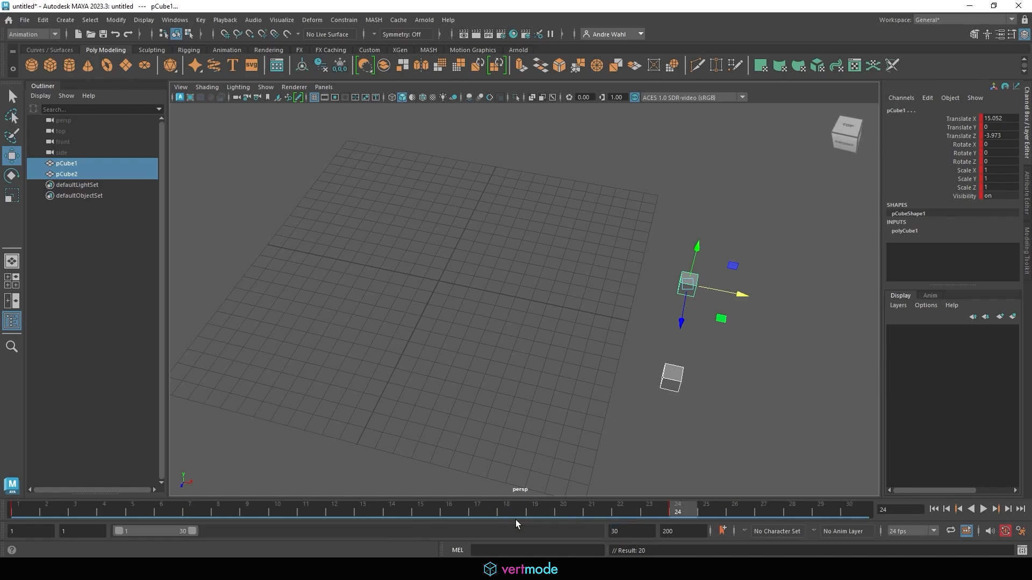
# Play back the cubes' animation from the first frame and check the motion with only the nearer cube selected.
pyautogui.click(934, 510)
pyautogui.click(982, 508)
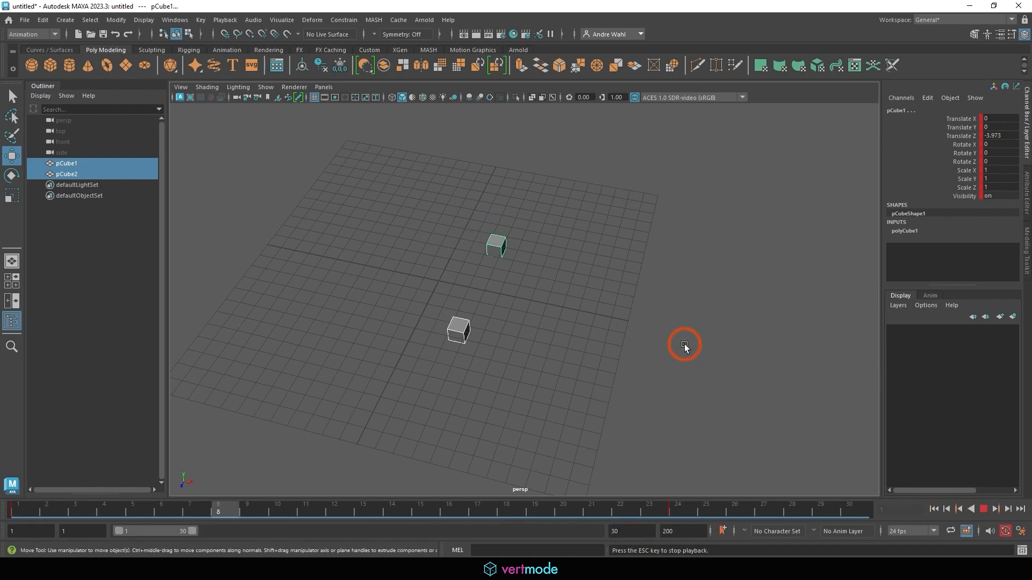
pyautogui.click(684, 344)
pyautogui.click(820, 374)
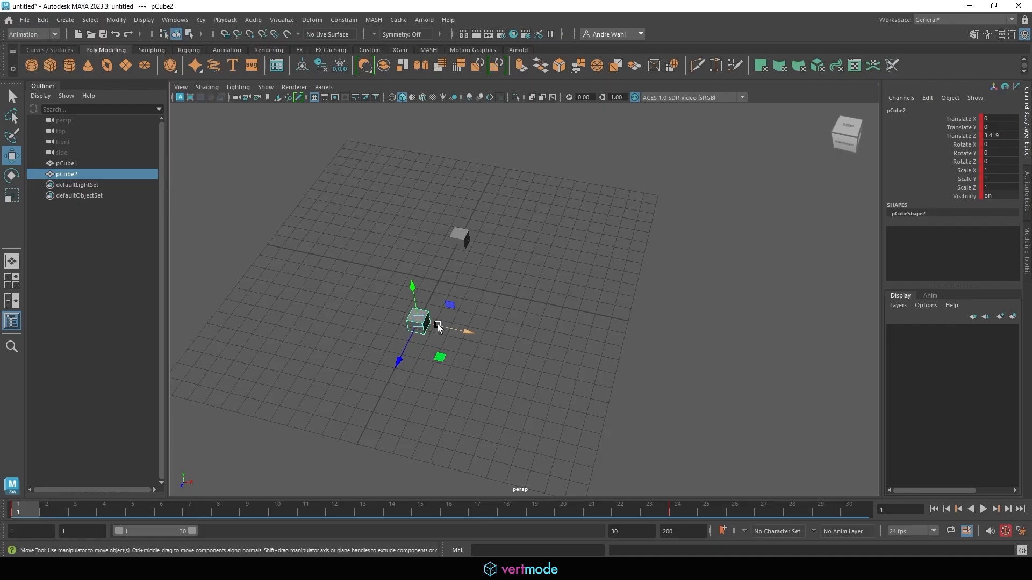
pyautogui.click(982, 509)
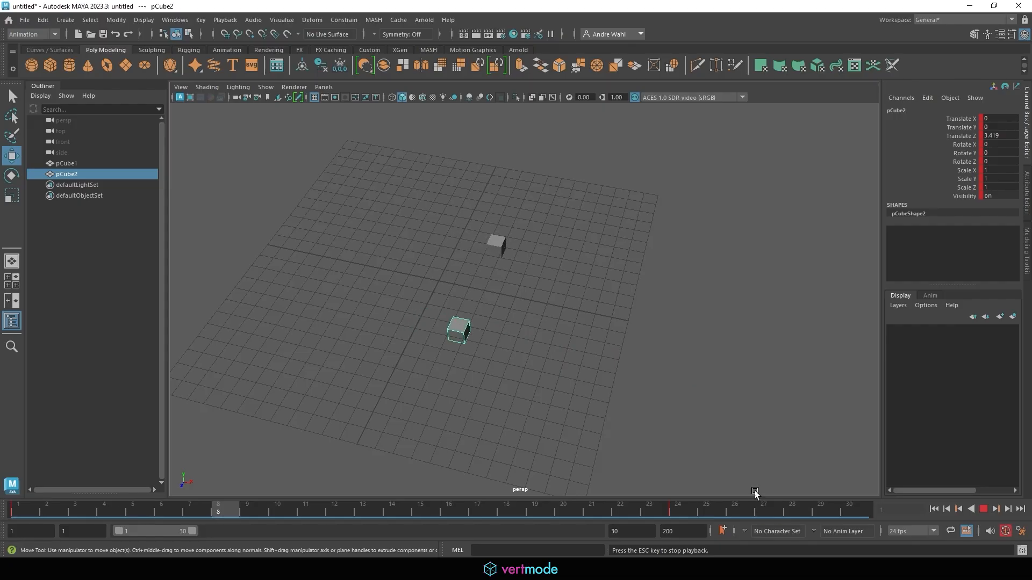
pyautogui.click(982, 509)
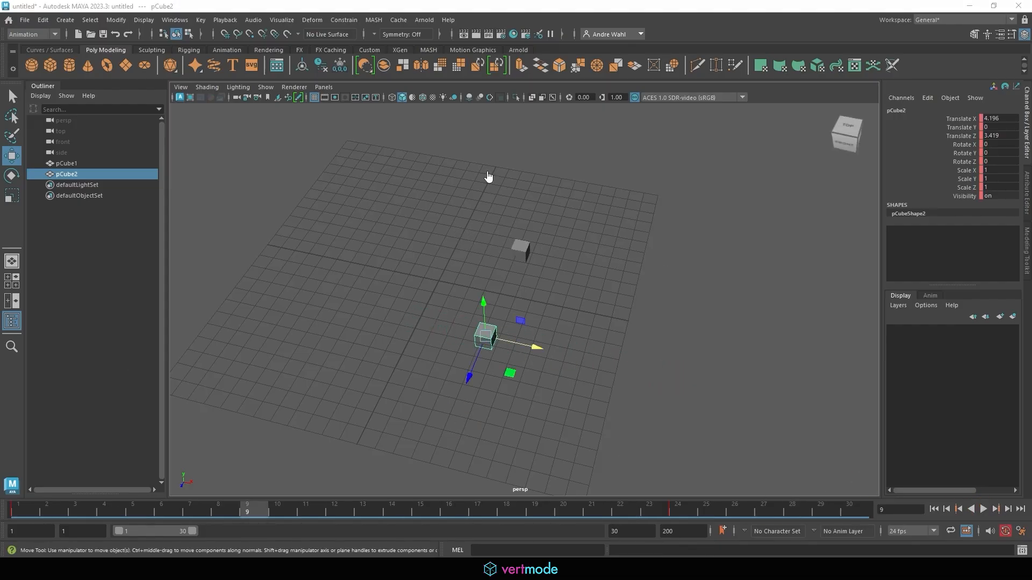
pyautogui.moveTo(375, 149)
pyautogui.mouseDown()
pyautogui.moveTo(373, 199)
pyautogui.moveTo(433, 168)
pyautogui.mouseUp()
pyautogui.moveTo(453, 171); pyautogui.dragTo(471, 185)
pyautogui.moveTo(486, 169)
pyautogui.mouseDown()
pyautogui.moveTo(492, 155)
pyautogui.moveTo(487, 184)
pyautogui.mouseUp()
pyautogui.moveTo(506, 124); pyautogui.dragTo(551, 178)
pyautogui.moveTo(424, 241)
pyautogui.mouseDown()
pyautogui.moveTo(429, 276)
pyautogui.moveTo(429, 260)
pyautogui.mouseUp()
pyautogui.moveTo(445, 248)
pyautogui.mouseDown()
pyautogui.moveTo(473, 263)
pyautogui.moveTo(499, 223)
pyautogui.mouseUp()
pyautogui.moveTo(529, 211); pyautogui.dragTo(521, 215)
pyautogui.moveTo(559, 217); pyautogui.dragTo(585, 183)
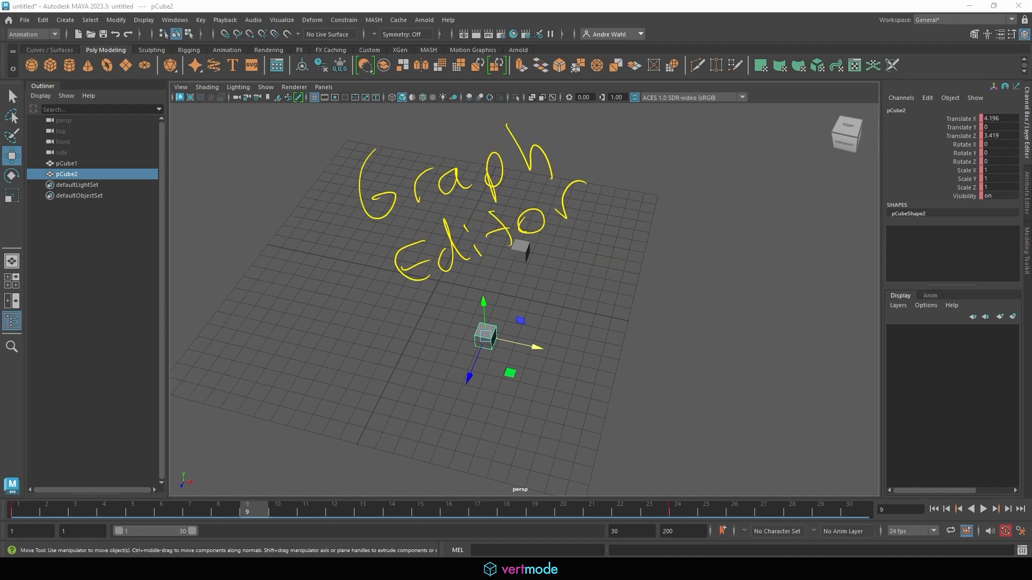
pyautogui.press('e')
pyautogui.moveTo(177, 32); pyautogui.dragTo(191, 8)
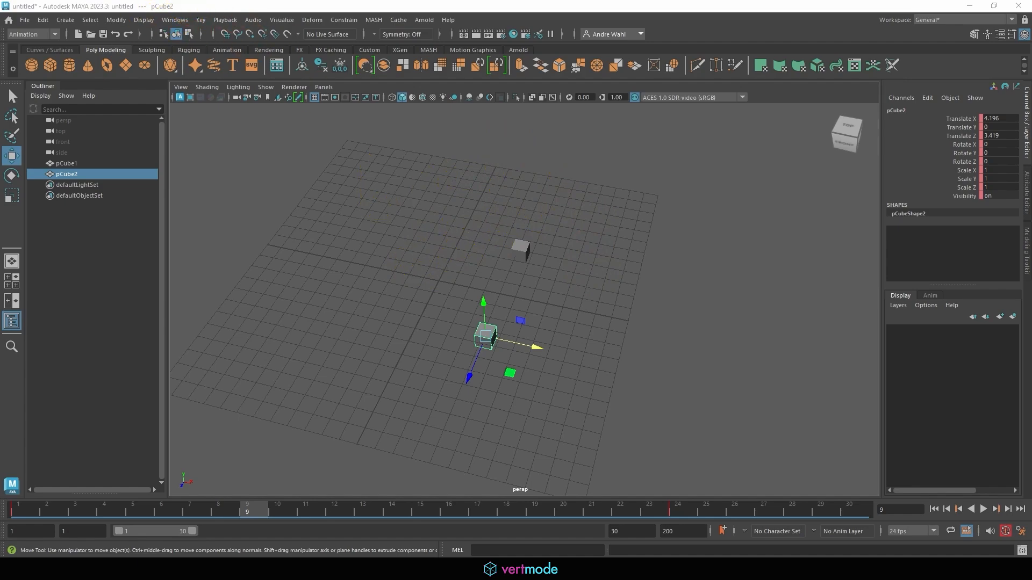
# Open the Graph Editor for pCube2 and arrange its window and the viewport so both cubes stay in sight.
pyautogui.click(174, 20)
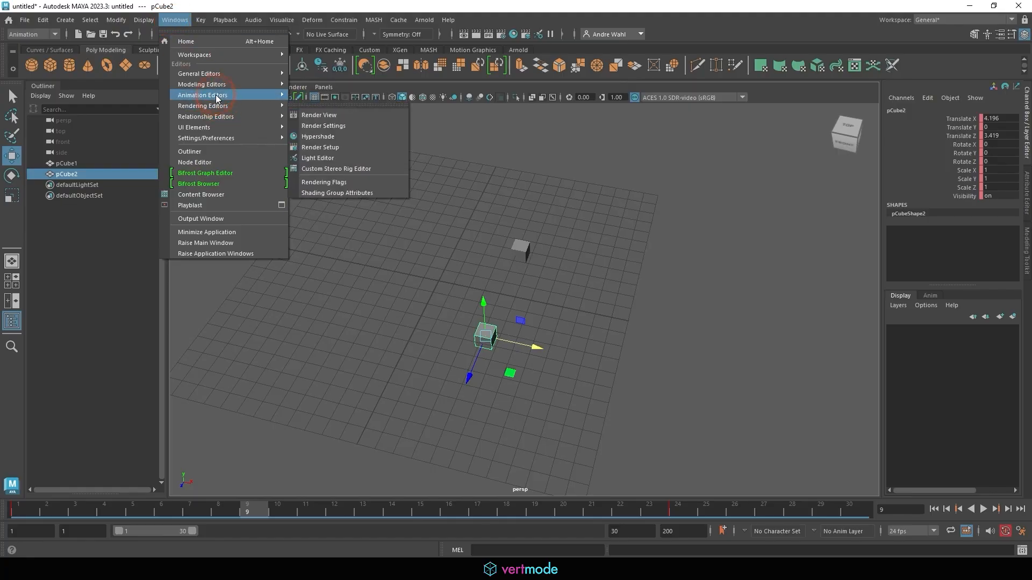
pyautogui.moveTo(215, 95)
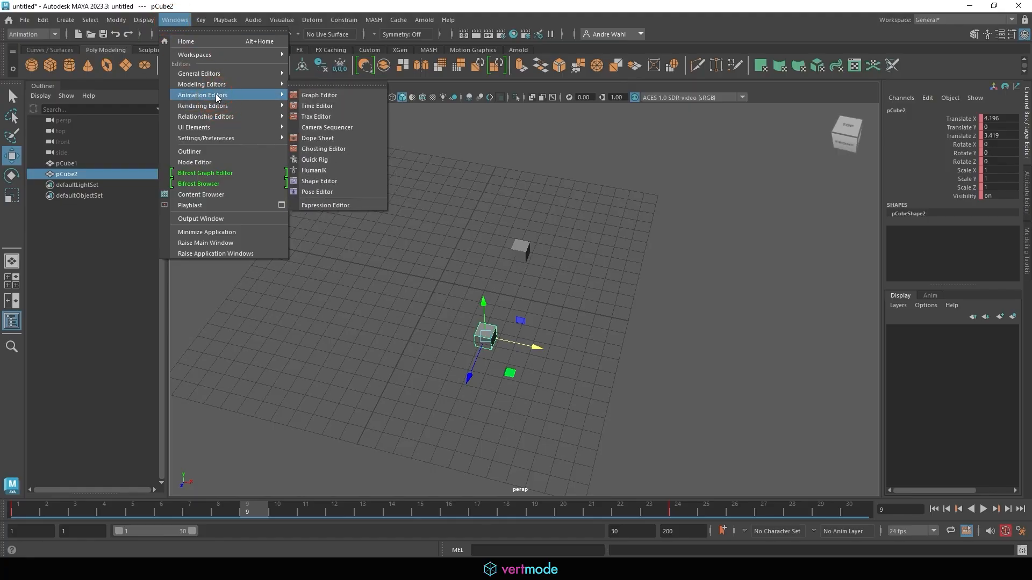
pyautogui.click(344, 96)
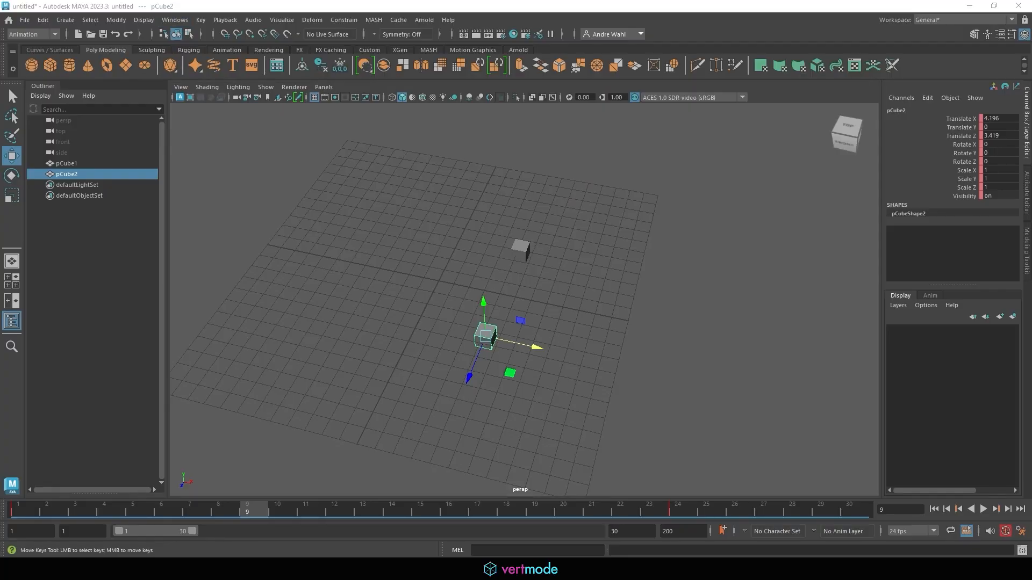
pyautogui.moveTo(145, 116); pyautogui.dragTo(666, 163)
pyautogui.keyDown('alt'); pyautogui.moveTo(323, 167); pyautogui.dragTo(211, 161, button='middle'); pyautogui.keyUp('alt')
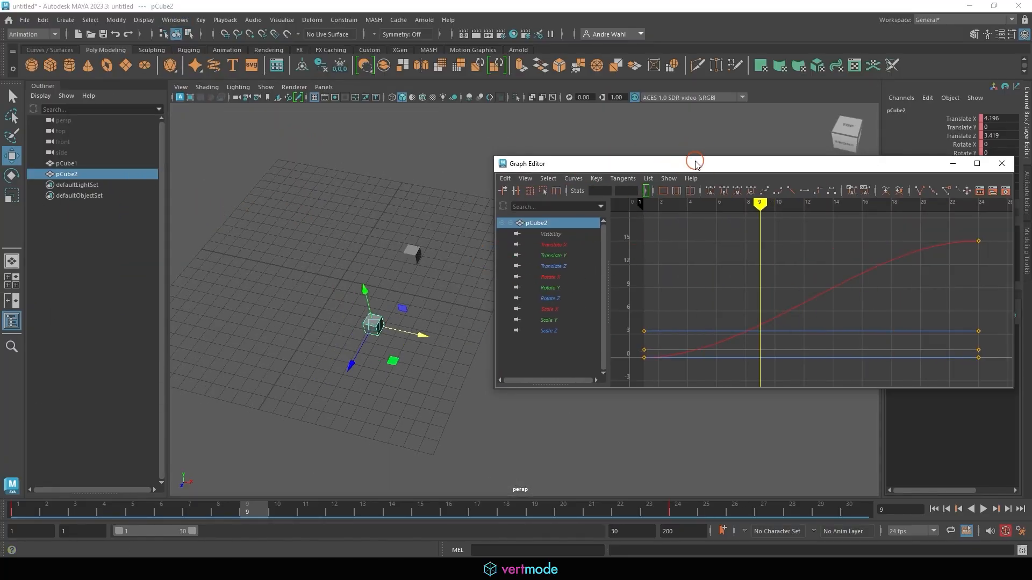
pyautogui.moveTo(690, 163); pyautogui.dragTo(690, 138)
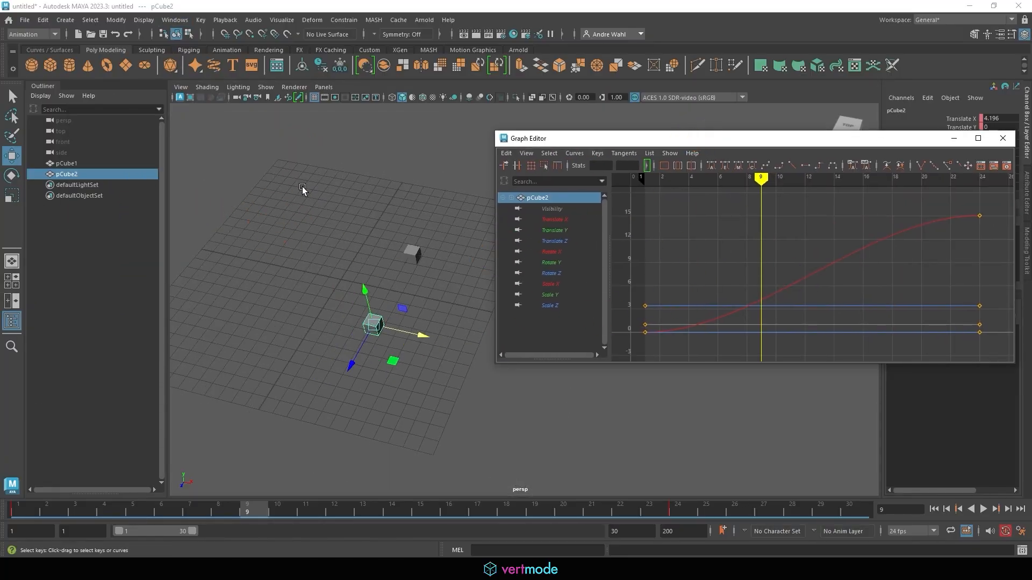
# Clear the selection and reselect pCube2 to compare the Graph Editor's contents, shifting the editor window for a full view of its curves.
pyautogui.click(305, 238)
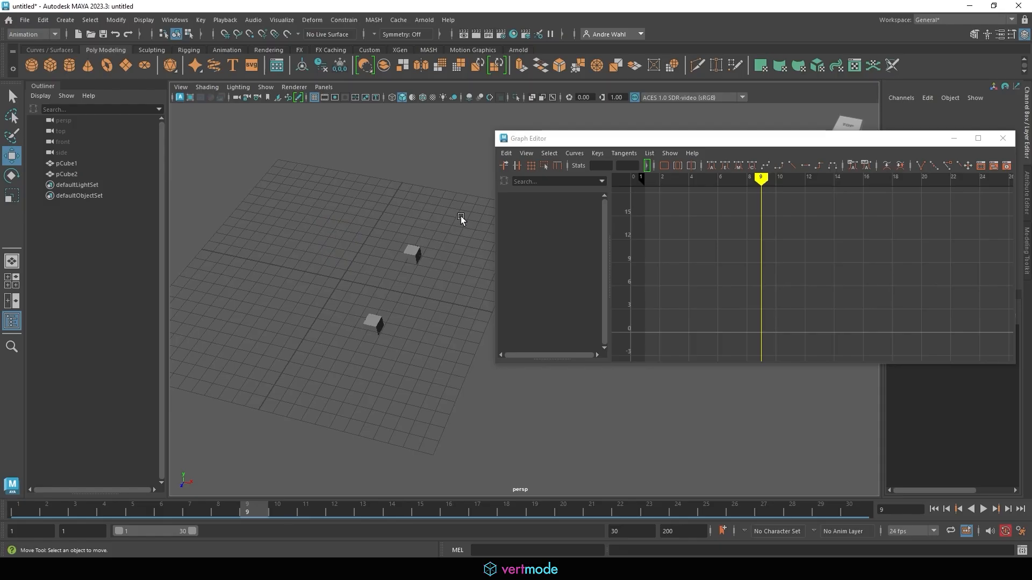
pyautogui.click(366, 325)
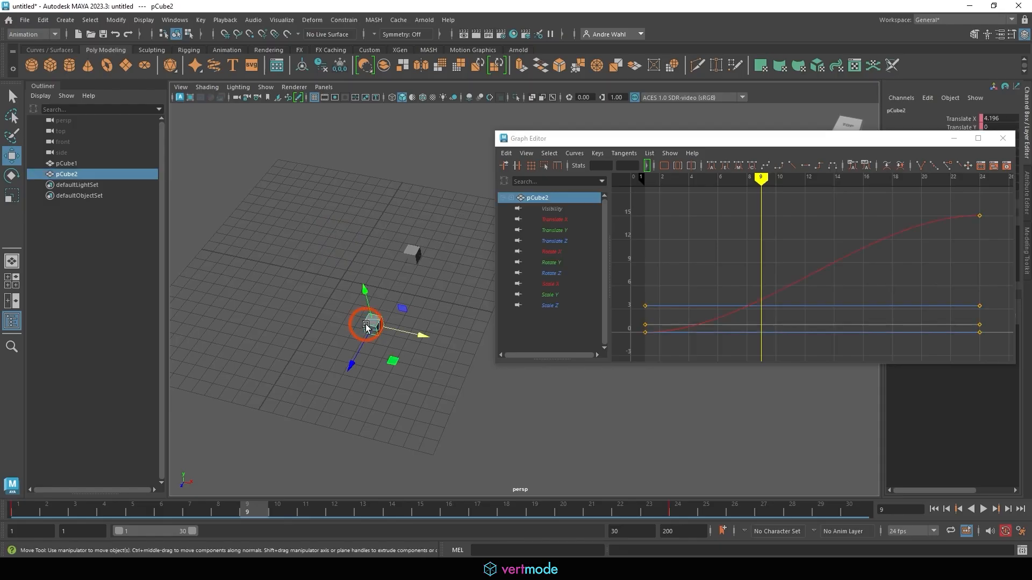
pyautogui.moveTo(622, 138); pyautogui.dragTo(537, 114)
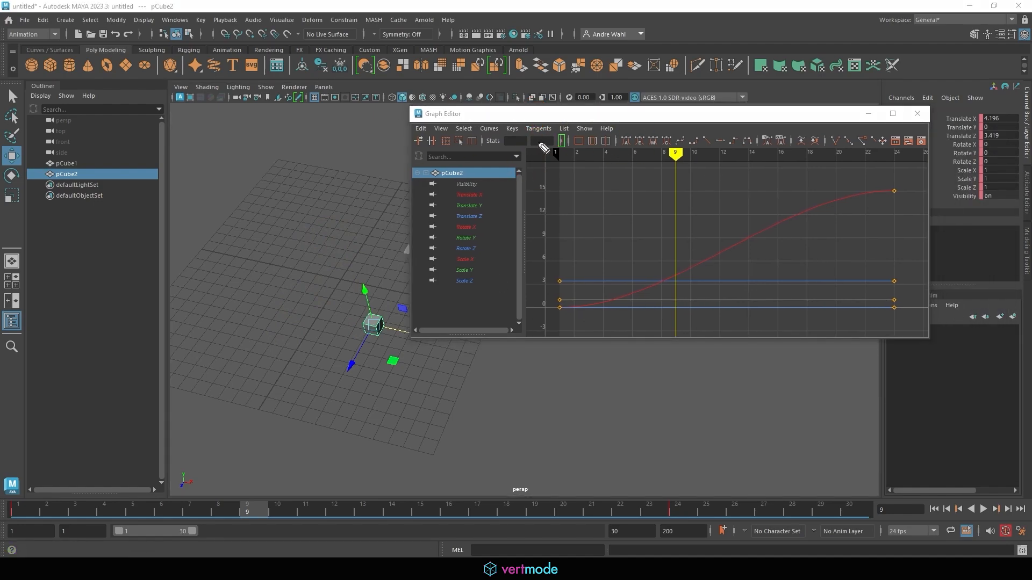
pyautogui.moveTo(535, 138)
pyautogui.mouseDown()
pyautogui.moveTo(924, 144)
pyautogui.moveTo(922, 163)
pyautogui.mouseUp()
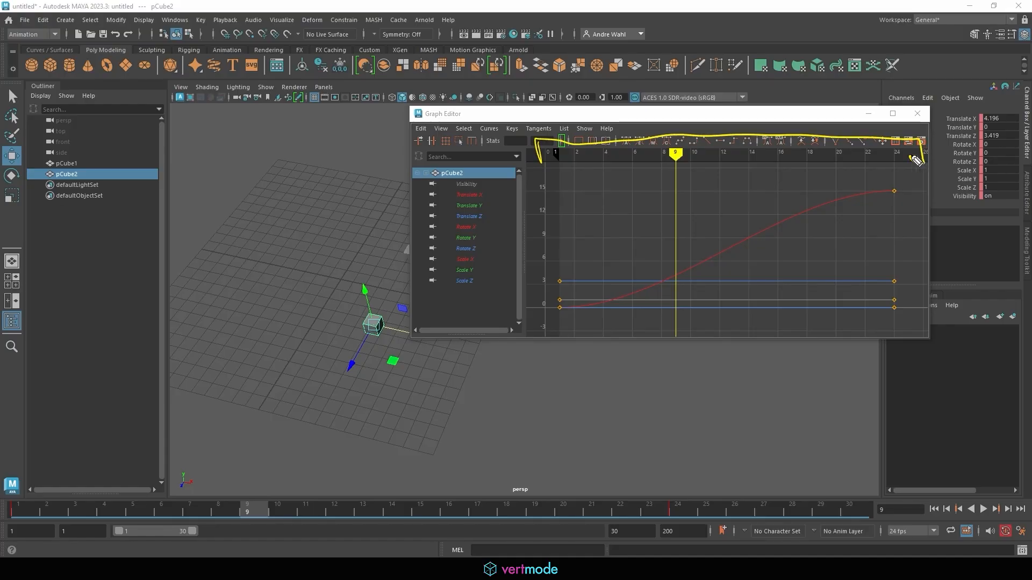
pyautogui.moveTo(643, 161); pyautogui.dragTo(644, 167)
pyautogui.moveTo(638, 154); pyautogui.dragTo(650, 153)
pyautogui.moveTo(655, 159); pyautogui.dragTo(654, 166)
pyautogui.moveTo(659, 166); pyautogui.dragTo(667, 164)
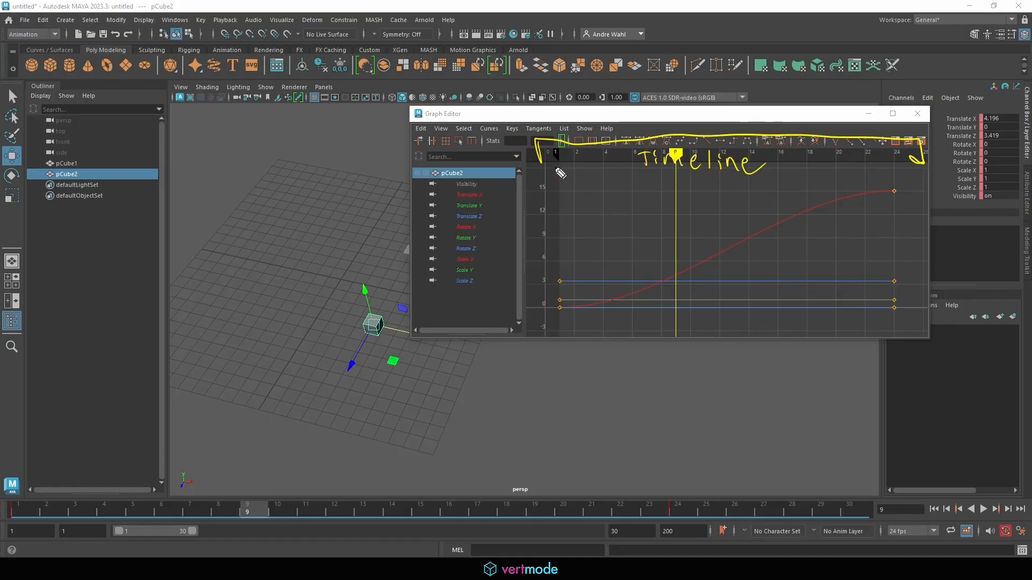
pyautogui.moveTo(554, 167)
pyautogui.mouseDown()
pyautogui.moveTo(574, 298)
pyautogui.moveTo(560, 308)
pyautogui.mouseUp()
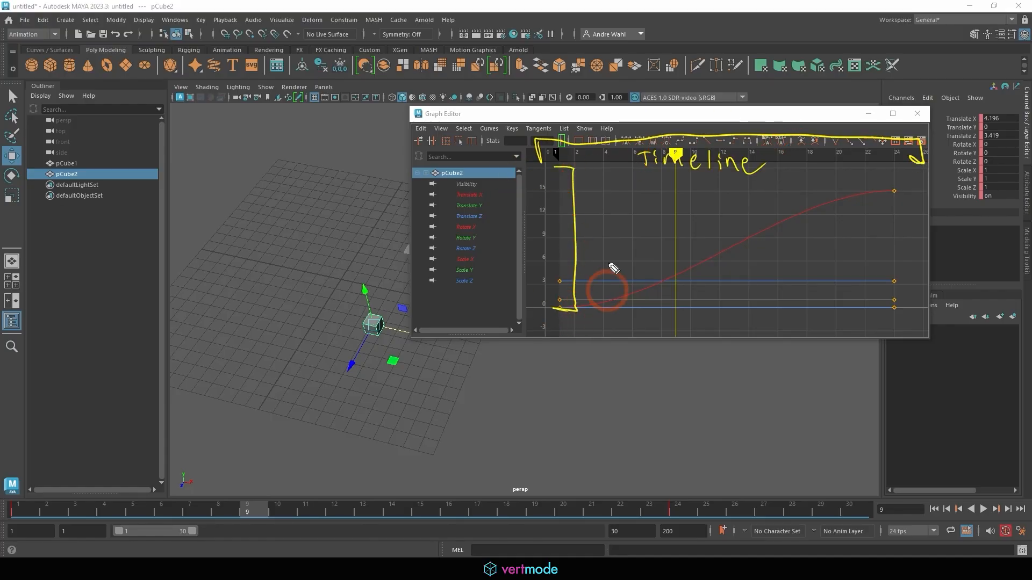
pyautogui.moveTo(592, 248)
pyautogui.mouseDown()
pyautogui.moveTo(604, 234)
pyautogui.moveTo(618, 247)
pyautogui.mouseUp()
pyautogui.moveTo(631, 228)
pyautogui.mouseDown()
pyautogui.moveTo(637, 246)
pyautogui.moveTo(747, 211)
pyautogui.moveTo(757, 221)
pyautogui.mouseUp()
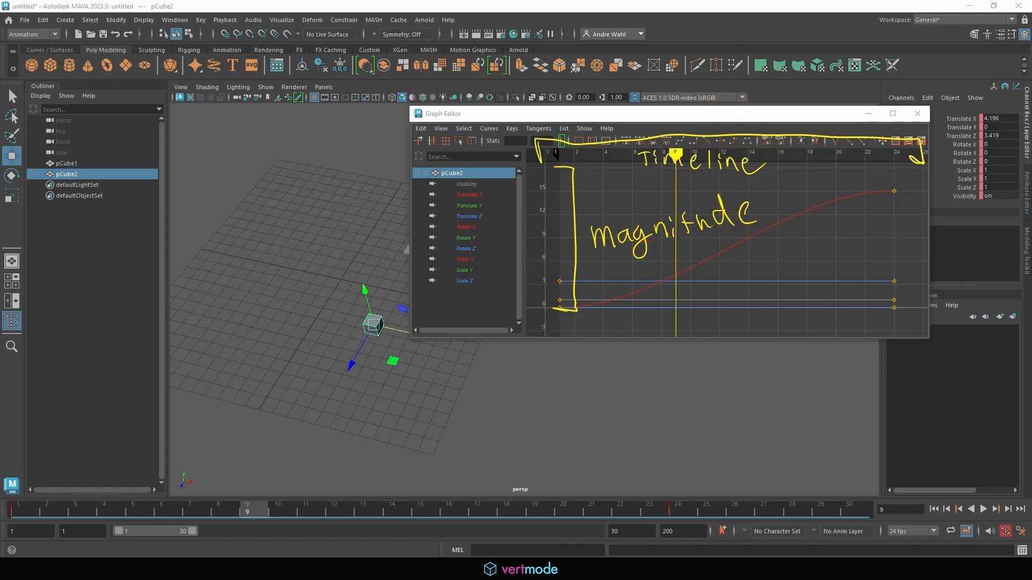
pyautogui.press('Escape')
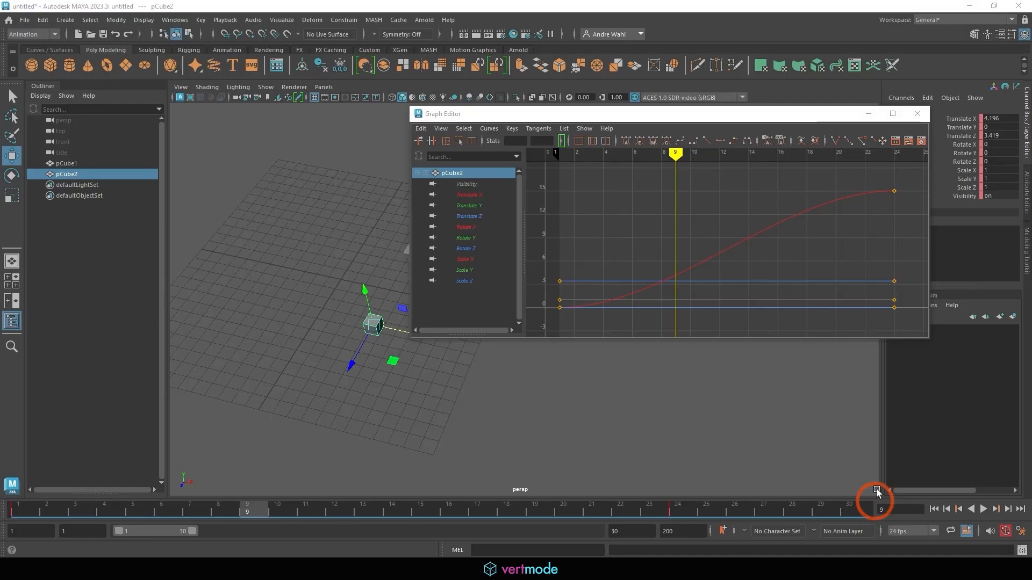
# Play back the animation, stop it partway, and compare the Graph Editor's time marker with the current frame on the timeline.
pyautogui.click(983, 508)
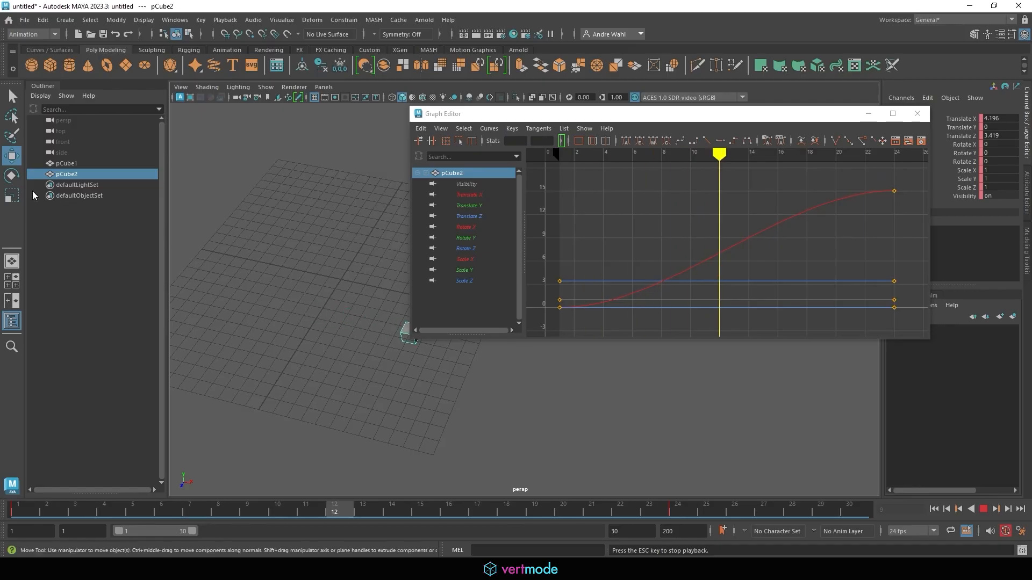
pyautogui.click(991, 509)
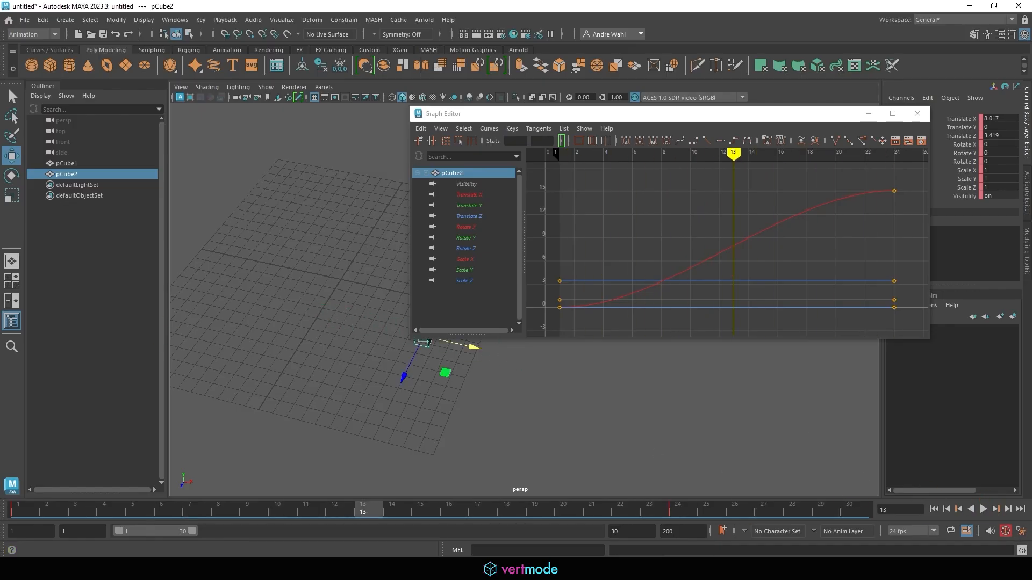
pyautogui.moveTo(364, 528); pyautogui.dragTo(334, 509)
pyautogui.moveTo(732, 358); pyautogui.dragTo(698, 336)
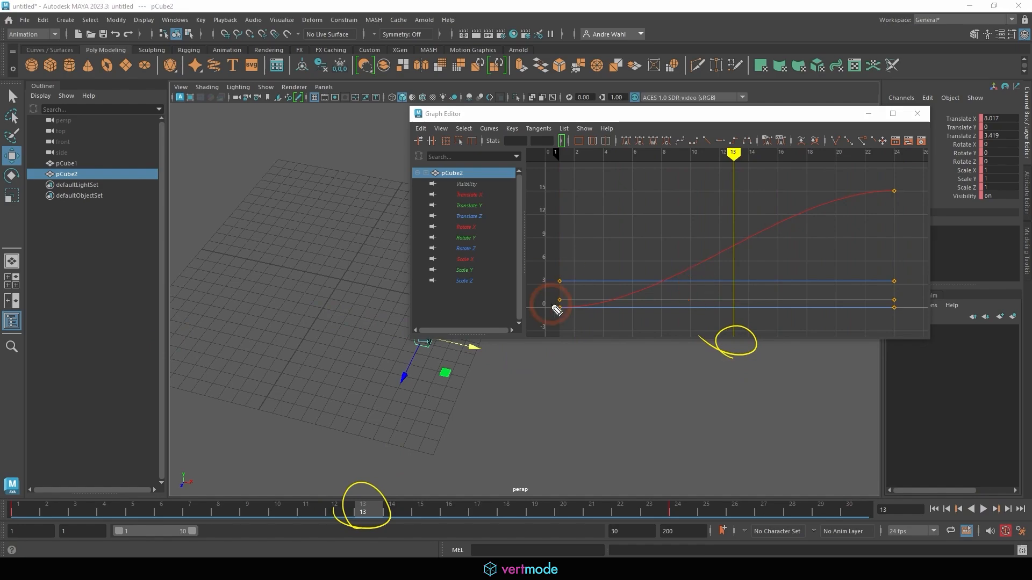
pyautogui.press('e')
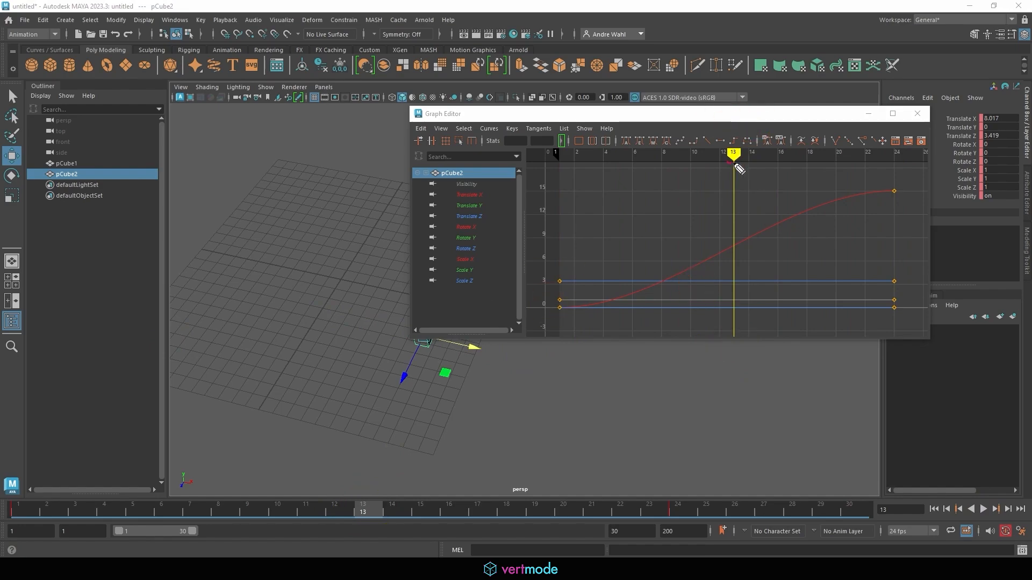
pyautogui.moveTo(740, 166)
pyautogui.mouseDown()
pyautogui.moveTo(723, 148)
pyautogui.moveTo(744, 165)
pyautogui.mouseUp()
pyautogui.moveTo(352, 523)
pyautogui.mouseDown()
pyautogui.moveTo(383, 505)
pyautogui.moveTo(357, 492)
pyautogui.moveTo(368, 499)
pyautogui.mouseUp()
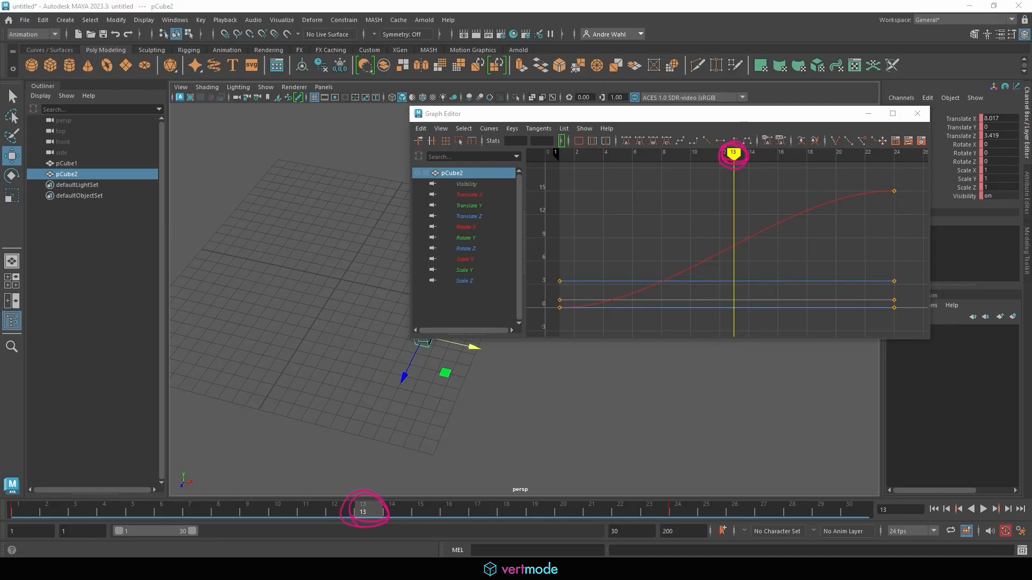
pyautogui.press('e')
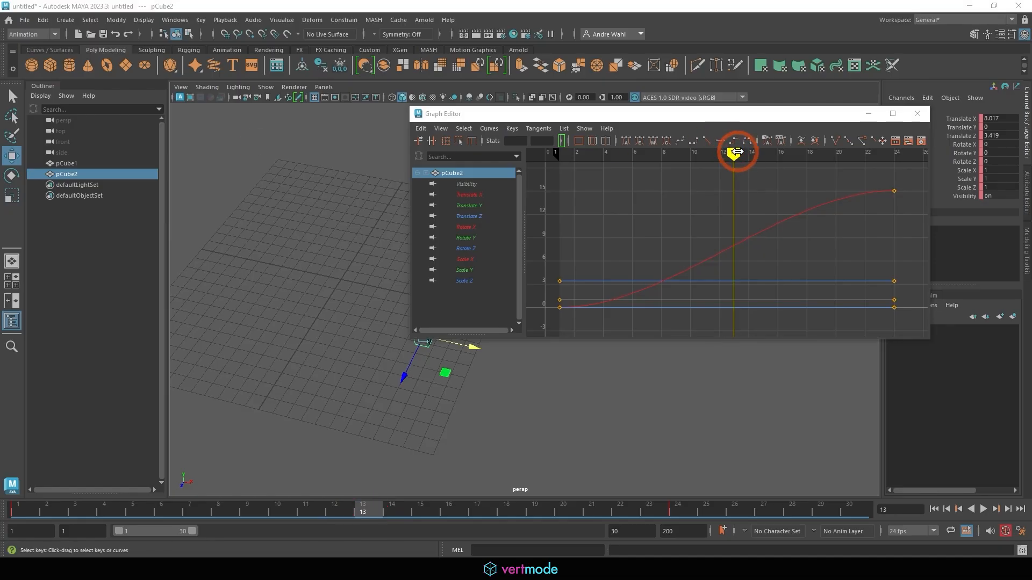
# Scrub the Graph Editor's time marker to frame 8 and examine the graph's frame and value axes and the curves' start keys.
pyautogui.moveTo(733, 155)
pyautogui.mouseDown()
pyautogui.moveTo(606, 156)
pyautogui.moveTo(885, 164)
pyautogui.moveTo(781, 214)
pyautogui.moveTo(629, 260)
pyautogui.moveTo(659, 297)
pyautogui.mouseUp()
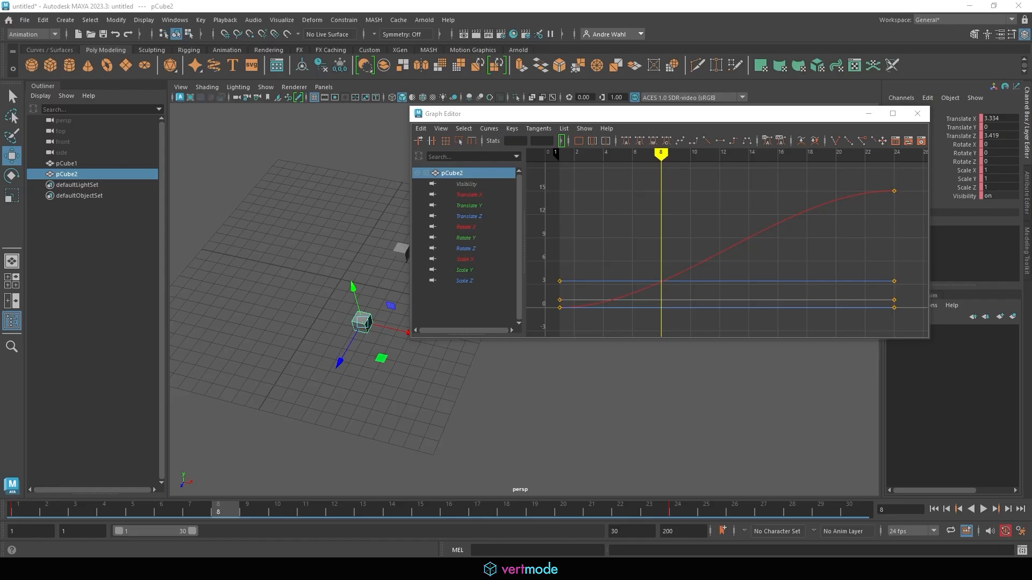
pyautogui.moveTo(638, 189)
pyautogui.mouseDown()
pyautogui.moveTo(647, 243)
pyautogui.moveTo(657, 221)
pyautogui.mouseUp()
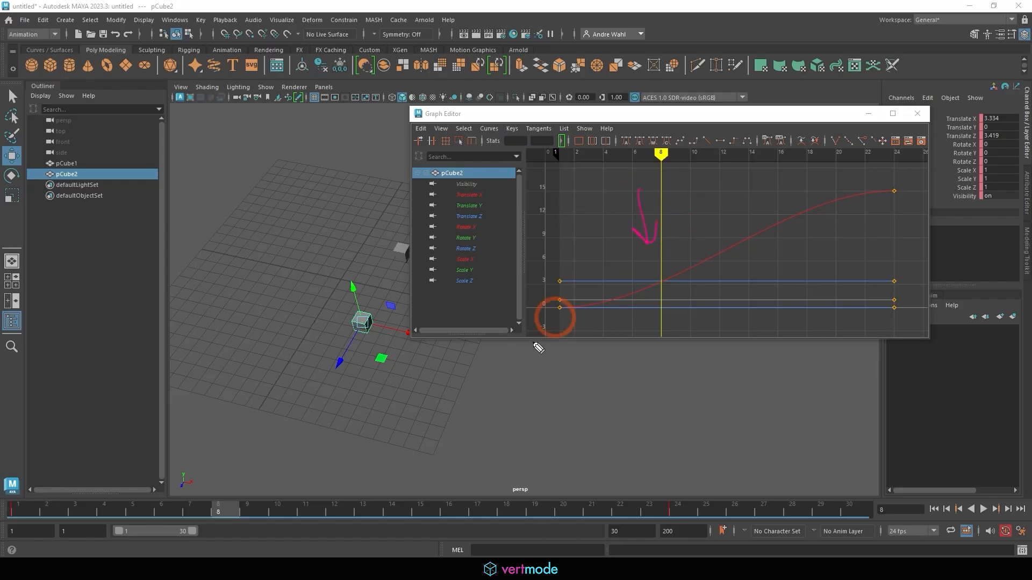
pyautogui.moveTo(552, 316)
pyautogui.mouseDown()
pyautogui.moveTo(555, 272)
pyautogui.moveTo(528, 314)
pyautogui.mouseUp()
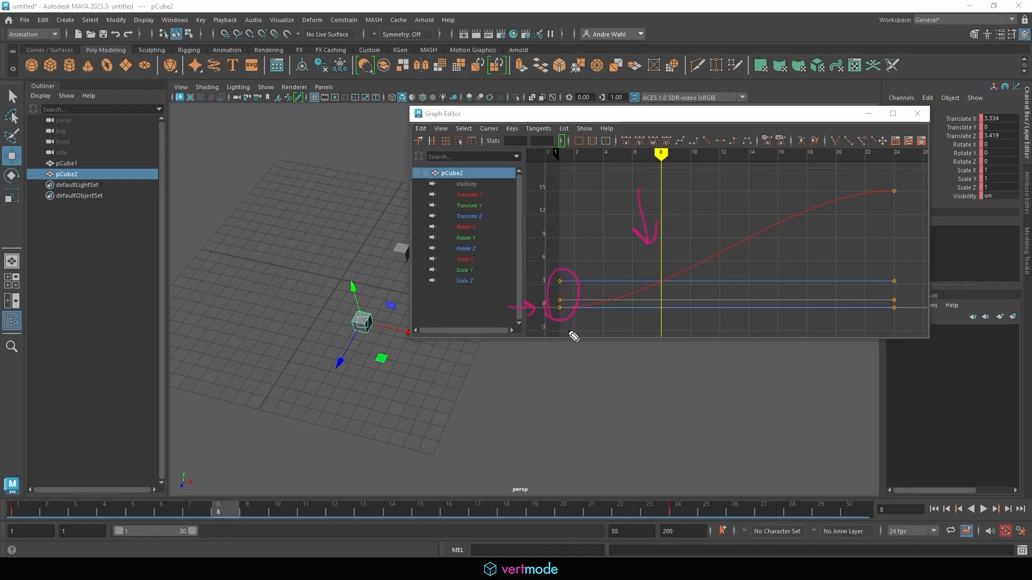
pyautogui.moveTo(876, 306)
pyautogui.mouseDown()
pyautogui.moveTo(906, 229)
pyautogui.moveTo(856, 267)
pyautogui.mouseUp()
pyautogui.moveTo(920, 163)
pyautogui.mouseDown()
pyautogui.moveTo(904, 182)
pyautogui.moveTo(917, 177)
pyautogui.moveTo(820, 198)
pyautogui.moveTo(601, 204)
pyautogui.moveTo(545, 192)
pyautogui.mouseUp()
pyautogui.moveTo(558, 181); pyautogui.dragTo(545, 192)
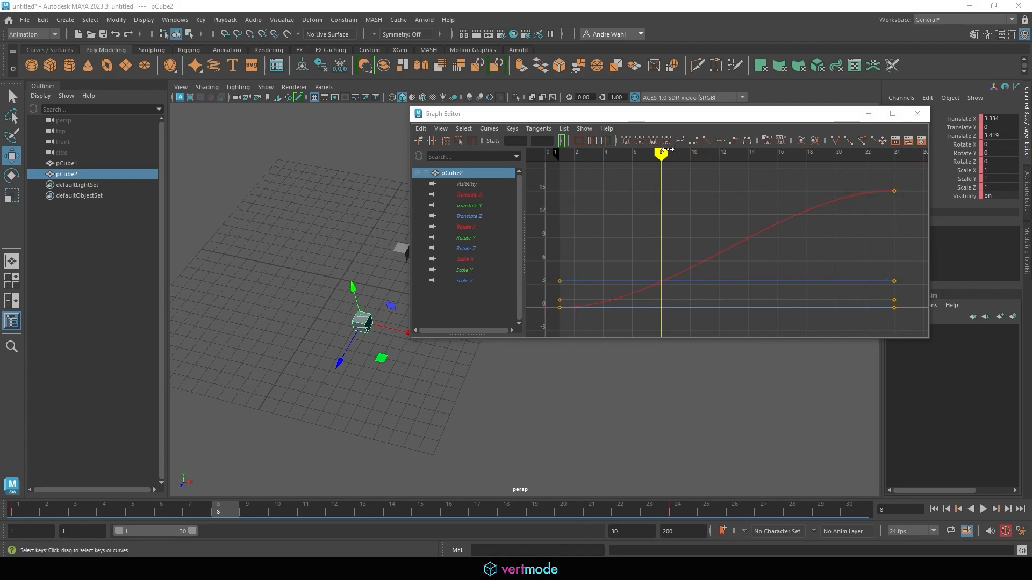
# Scrub to frame 24 in the Graph Editor and compare pCube2's Translate X value with its curves and listed channels.
pyautogui.moveTo(661, 155)
pyautogui.mouseDown()
pyautogui.moveTo(907, 169)
pyautogui.moveTo(893, 170)
pyautogui.mouseUp()
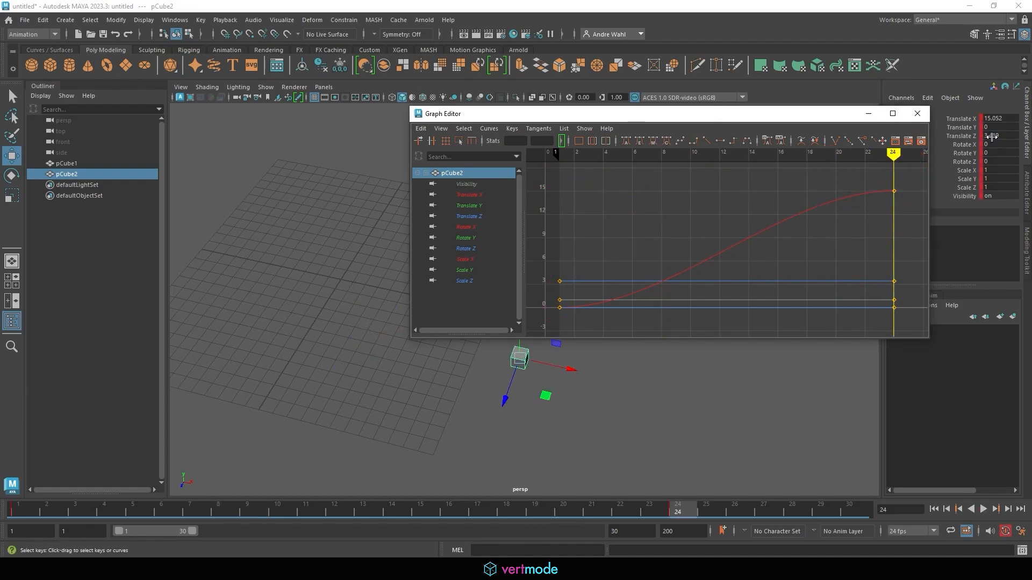
pyautogui.doubleClick(991, 118)
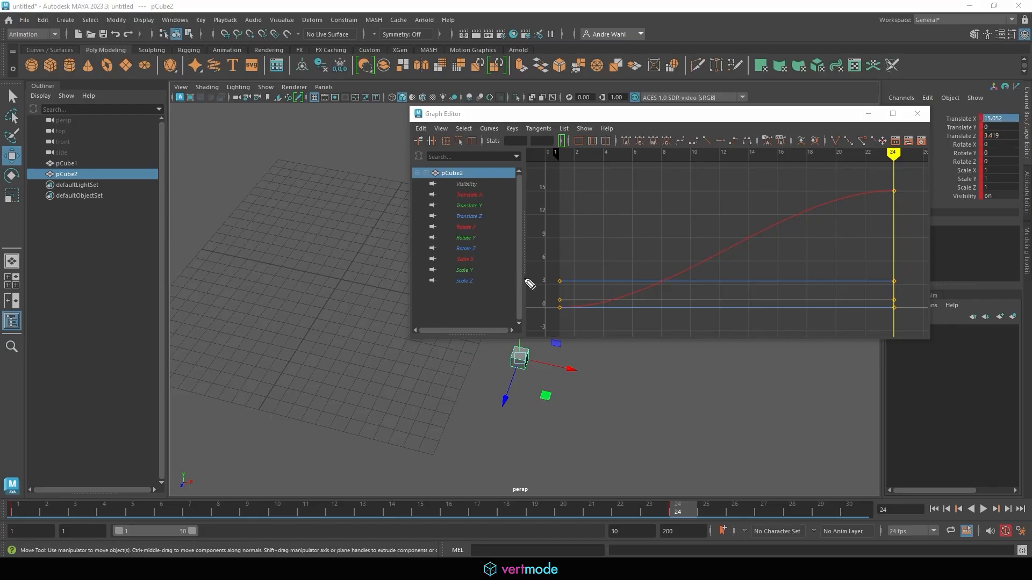
pyautogui.moveTo(577, 250)
pyautogui.mouseDown()
pyautogui.moveTo(585, 274)
pyautogui.moveTo(592, 263)
pyautogui.mouseUp()
pyautogui.moveTo(767, 246)
pyautogui.mouseDown()
pyautogui.moveTo(779, 216)
pyautogui.moveTo(773, 228)
pyautogui.mouseUp()
pyautogui.moveTo(748, 297); pyautogui.dragTo(763, 285)
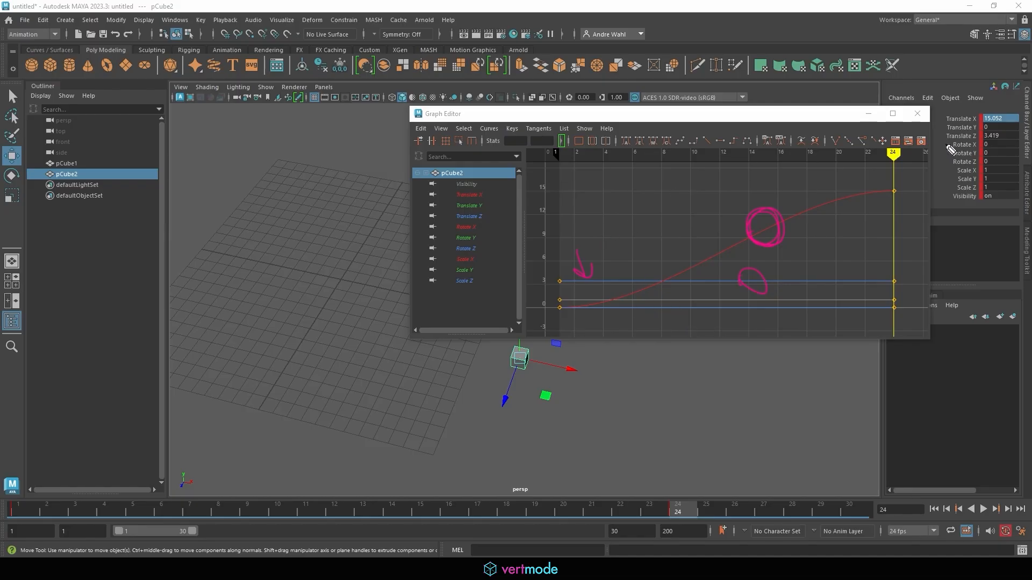
pyautogui.moveTo(629, 274); pyautogui.dragTo(862, 279)
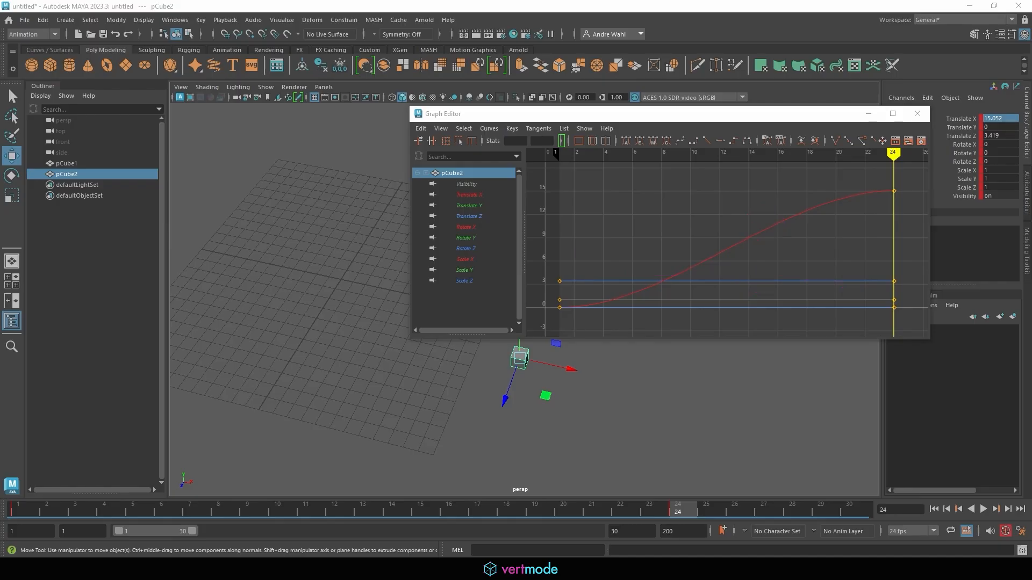
pyautogui.moveTo(473, 161)
pyautogui.mouseDown()
pyautogui.moveTo(448, 167)
pyautogui.moveTo(502, 282)
pyautogui.moveTo(419, 204)
pyautogui.mouseUp()
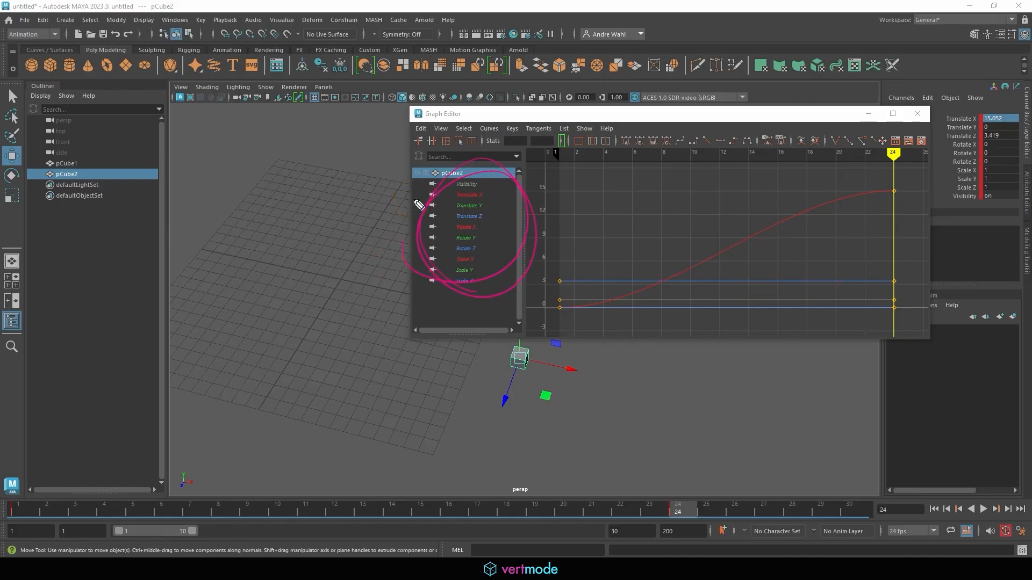
pyautogui.moveTo(440, 157)
pyautogui.mouseDown()
pyautogui.moveTo(469, 171)
pyautogui.moveTo(429, 154)
pyautogui.mouseUp()
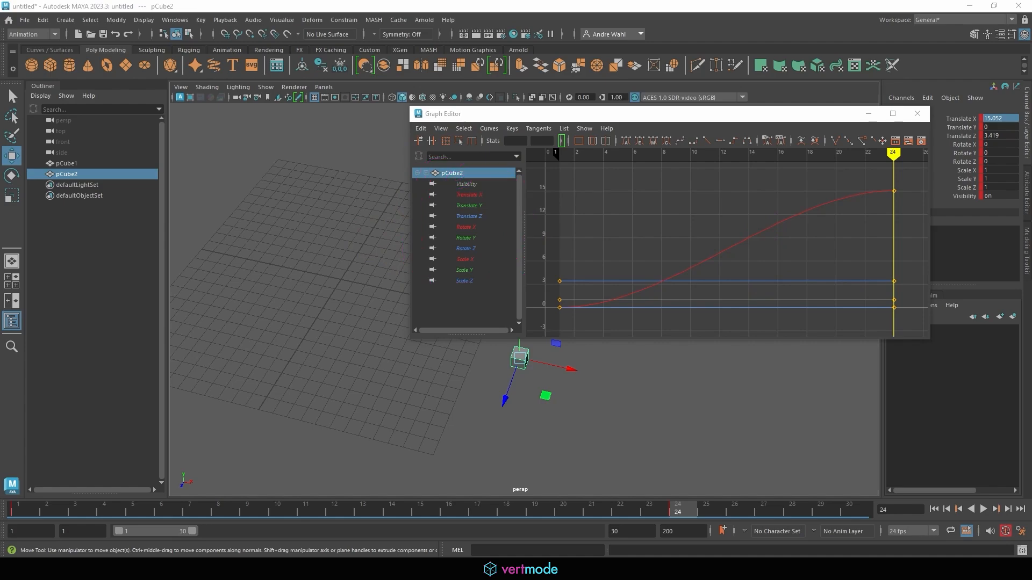
# View pCube2's translate, rotate, scale and visibility curves one channel at a time, returning to Translate X.
pyautogui.click(483, 196)
pyautogui.click(483, 206)
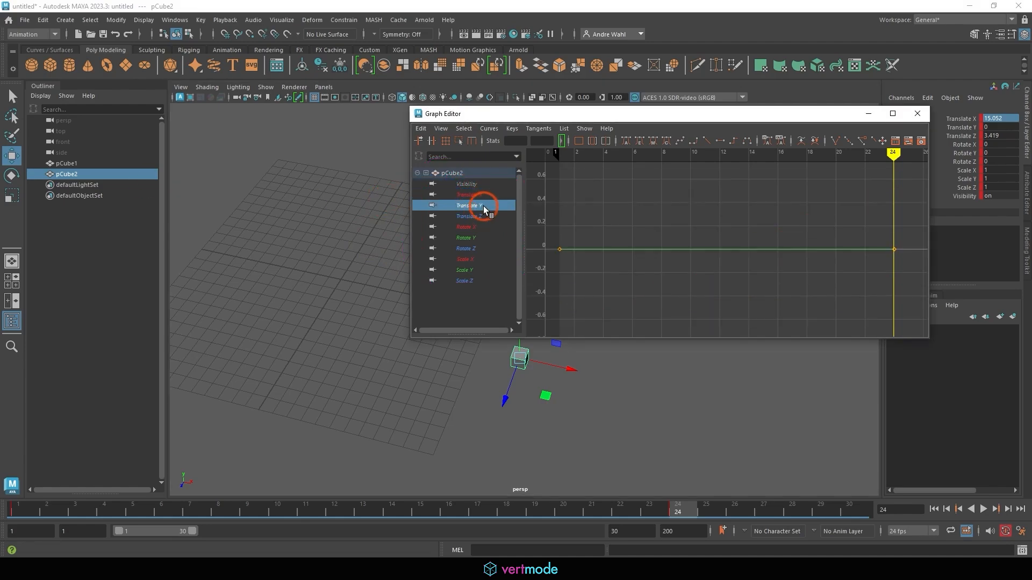
pyautogui.click(486, 216)
pyautogui.click(485, 227)
pyautogui.click(485, 238)
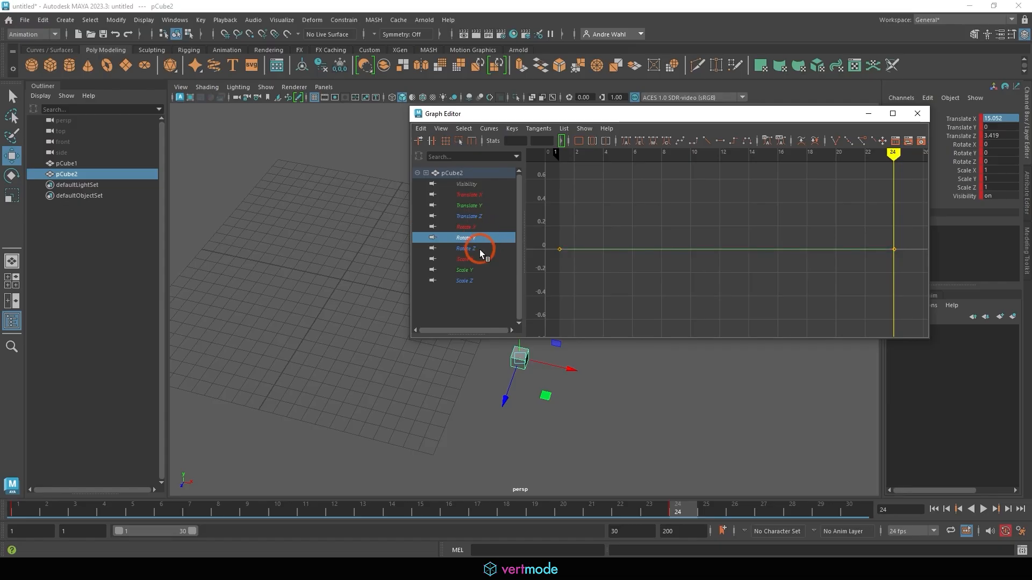
pyautogui.click(479, 249)
pyautogui.click(479, 259)
pyautogui.click(479, 270)
pyautogui.click(478, 280)
pyautogui.click(478, 192)
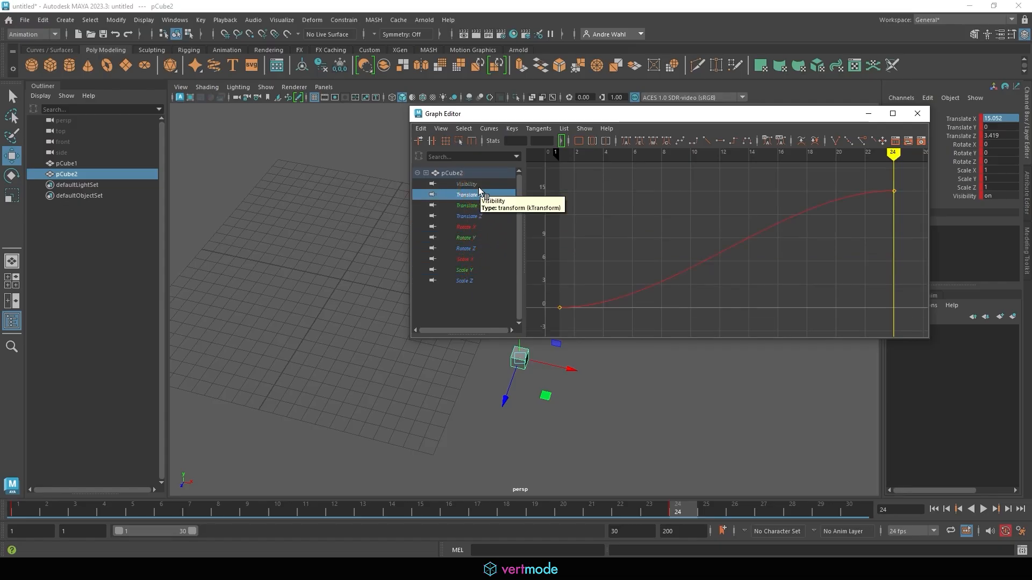
pyautogui.click(463, 184)
pyautogui.click(466, 194)
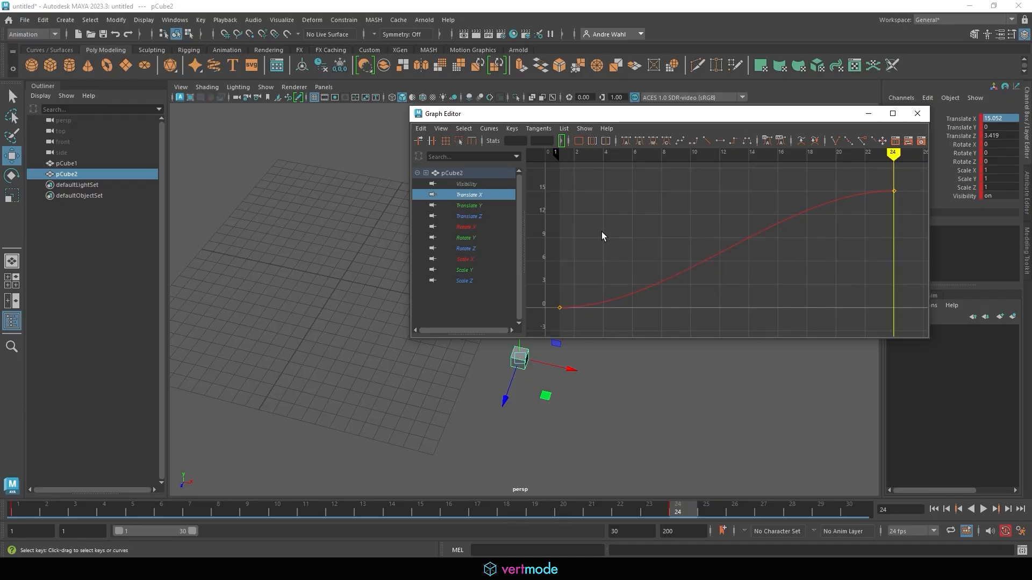
# Isolate pCube2's flat Translate Y curve in the Graph Editor and delete all its keys.
pyautogui.click(465, 205)
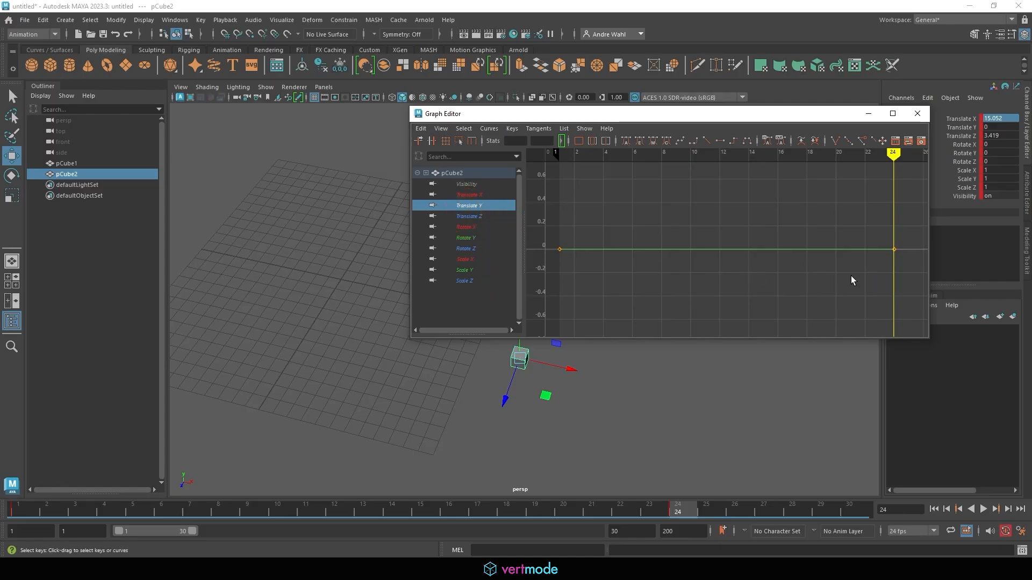
pyautogui.moveTo(553, 290); pyautogui.dragTo(914, 192)
pyautogui.press('Delete')
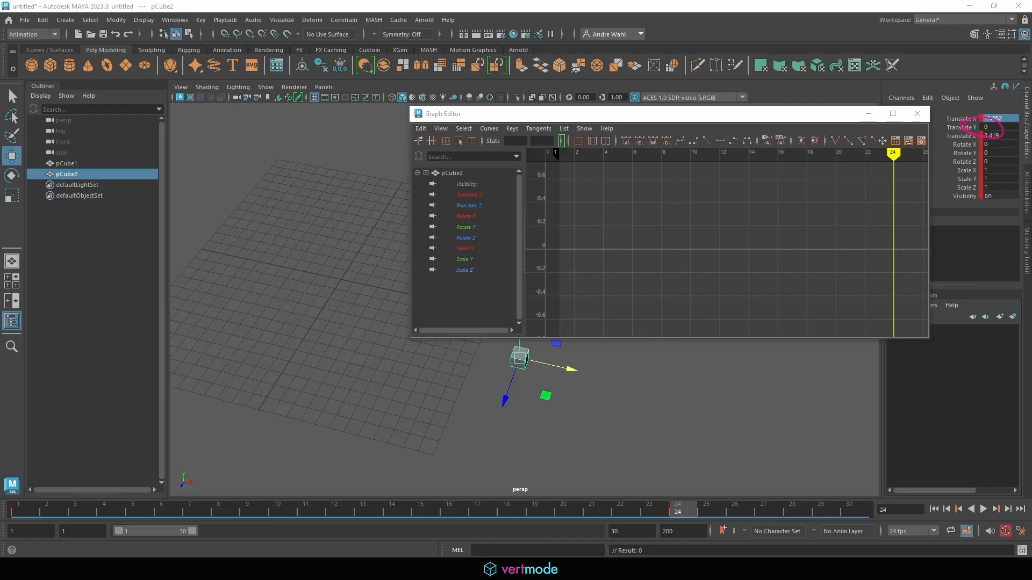
# Delete all keys of pCube2's Translate Z, Rotate X, Y, Z and Scale X, Y, Z channels in the Graph Editor.
pyautogui.click(487, 203)
pyautogui.keyDown('shift'); pyautogui.click(473, 268); pyautogui.keyUp('shift')
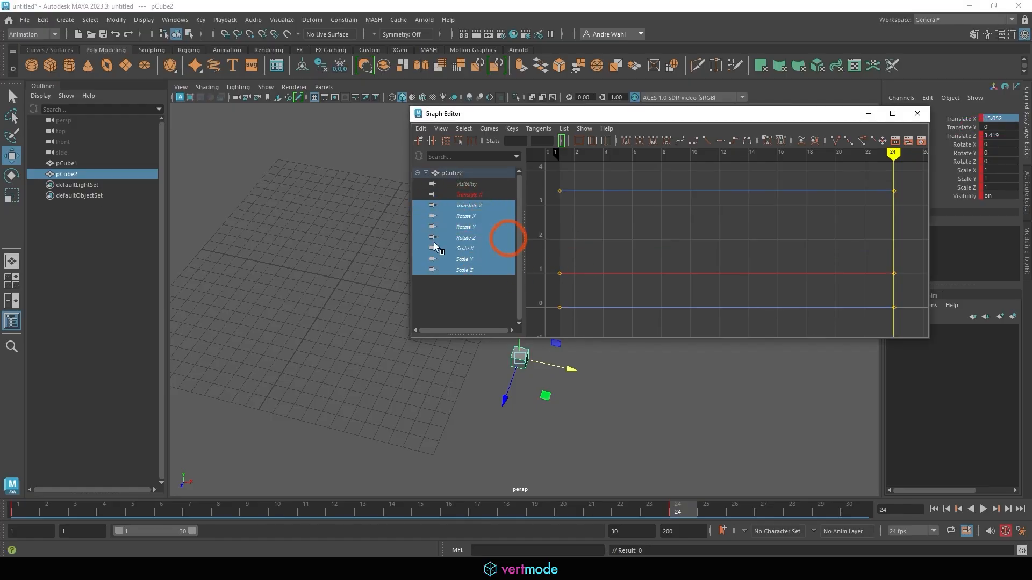
pyautogui.press('f')
pyautogui.moveTo(583, 290); pyautogui.dragTo(914, 157)
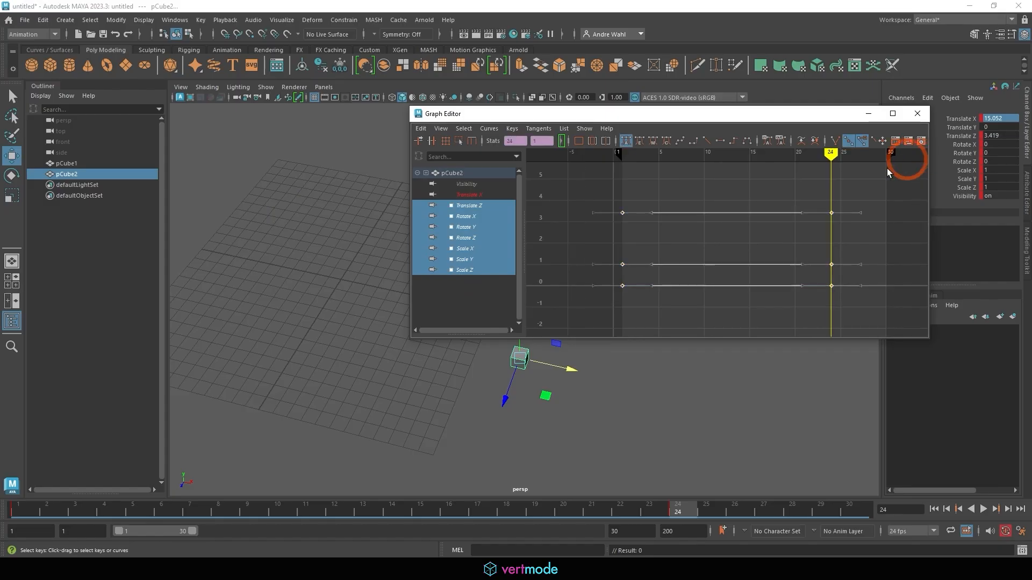
pyautogui.press('Delete')
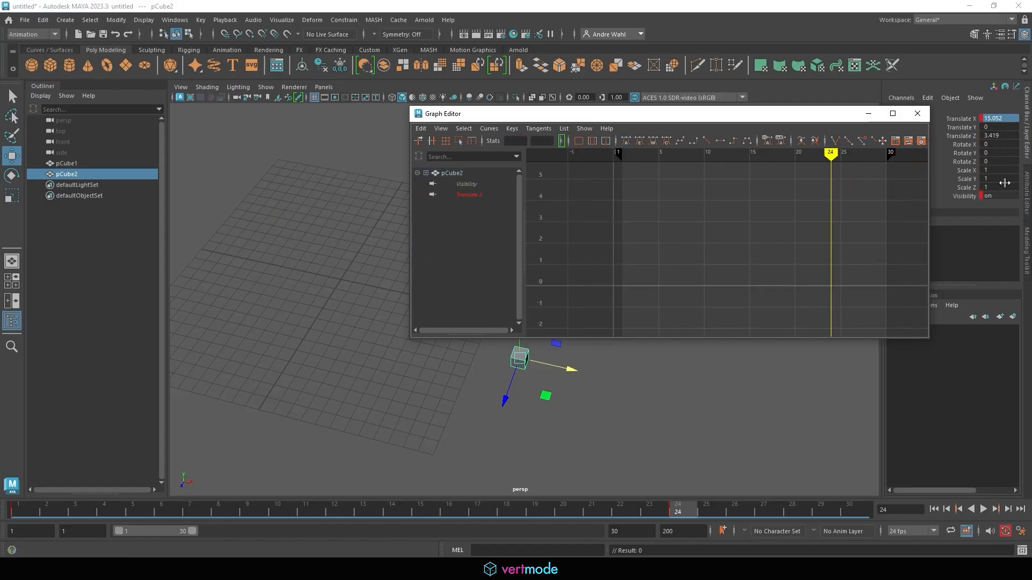
# Show only pCube2's Translate X curve and check its end key against the keyframe at frame 24 on the timeline.
pyautogui.click(473, 195)
pyautogui.click(583, 177)
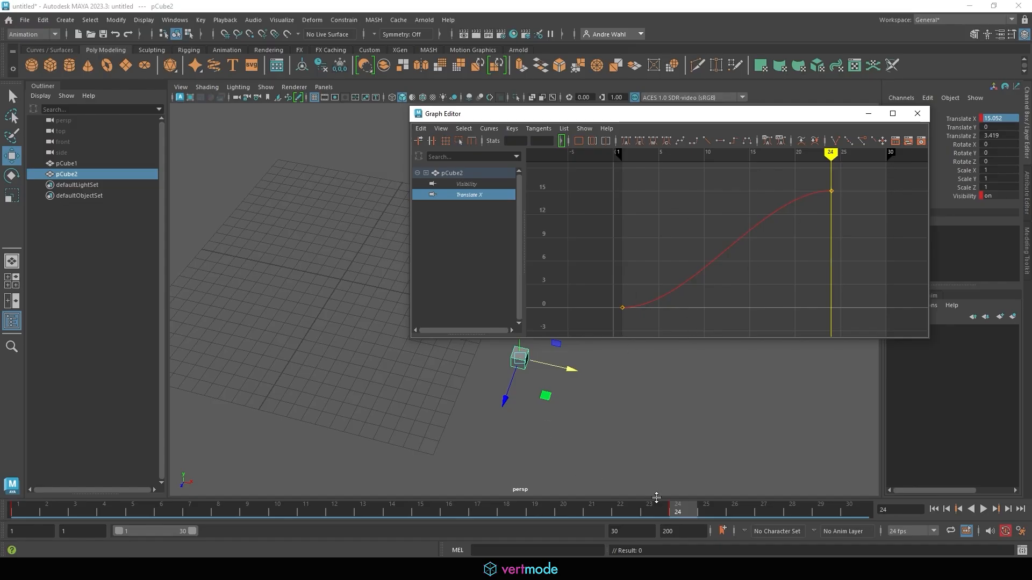
pyautogui.click(676, 513)
pyautogui.moveTo(676, 514)
pyautogui.mouseDown()
pyautogui.moveTo(627, 514)
pyautogui.moveTo(682, 516)
pyautogui.mouseUp()
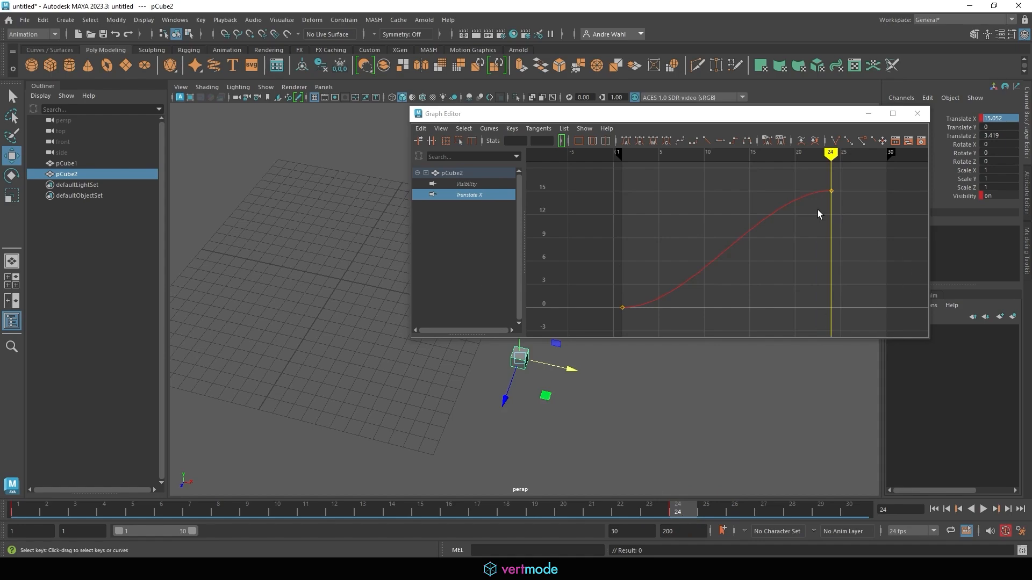
# Move the end key of pCube2's Translate X curve to frame 7 at value 15.329, undoing a first attempt at frame 14.
pyautogui.moveTo(822, 202); pyautogui.dragTo(740, 201)
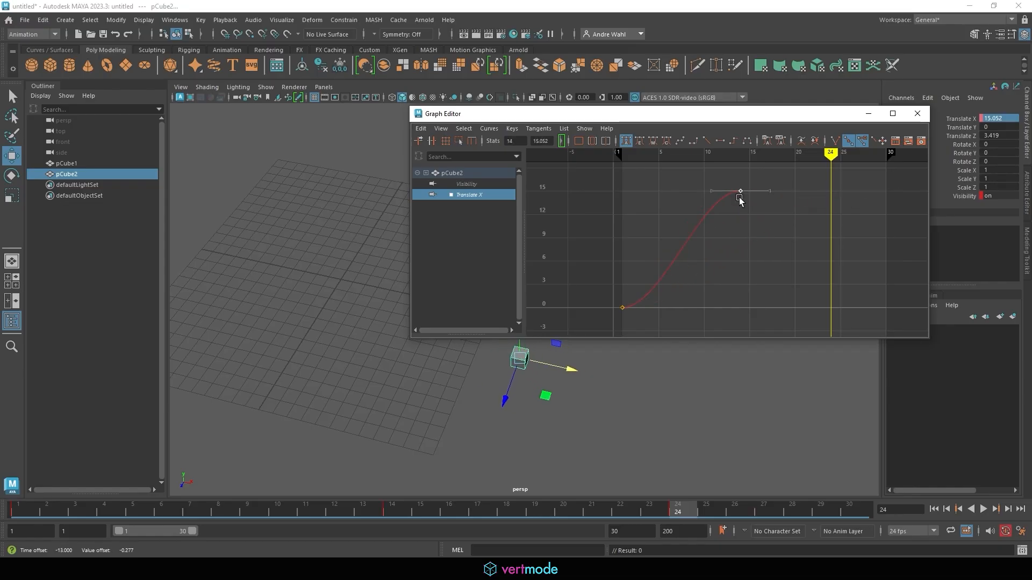
pyautogui.hotkey('ctrl', 'z')
pyautogui.moveTo(859, 191); pyautogui.dragTo(676, 190)
# Move the Graph Editor window clear of both cubes and play back the animation to compare their speeds.
pyautogui.click(620, 116)
pyautogui.moveTo(621, 116); pyautogui.dragTo(785, 185)
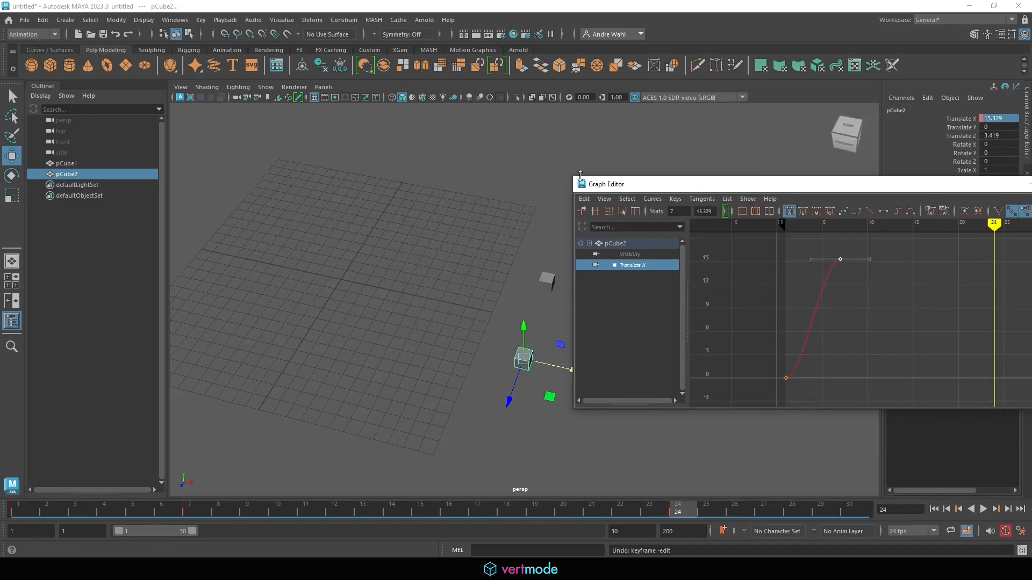
pyautogui.moveTo(614, 184); pyautogui.dragTo(832, 101)
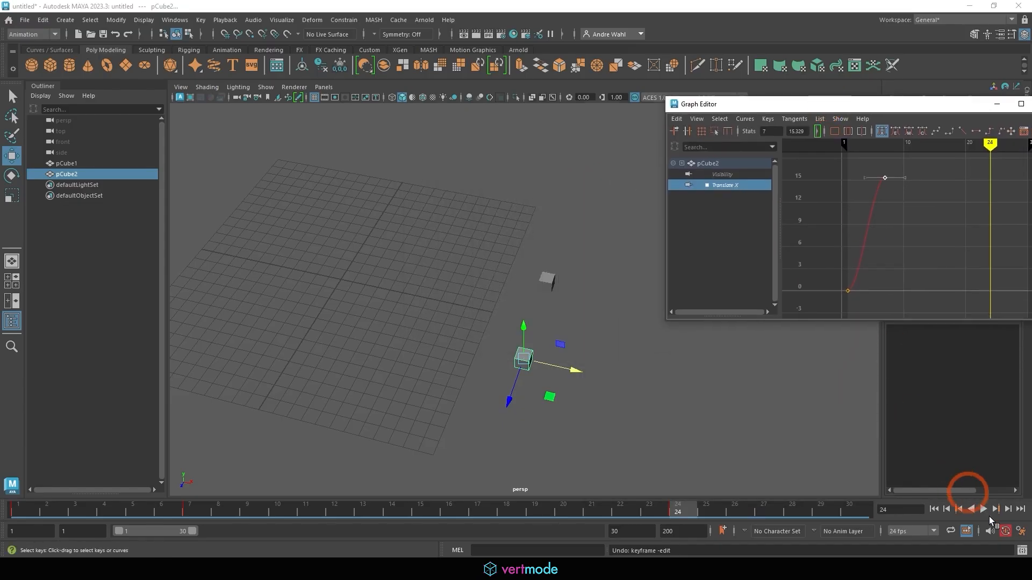
pyautogui.click(983, 513)
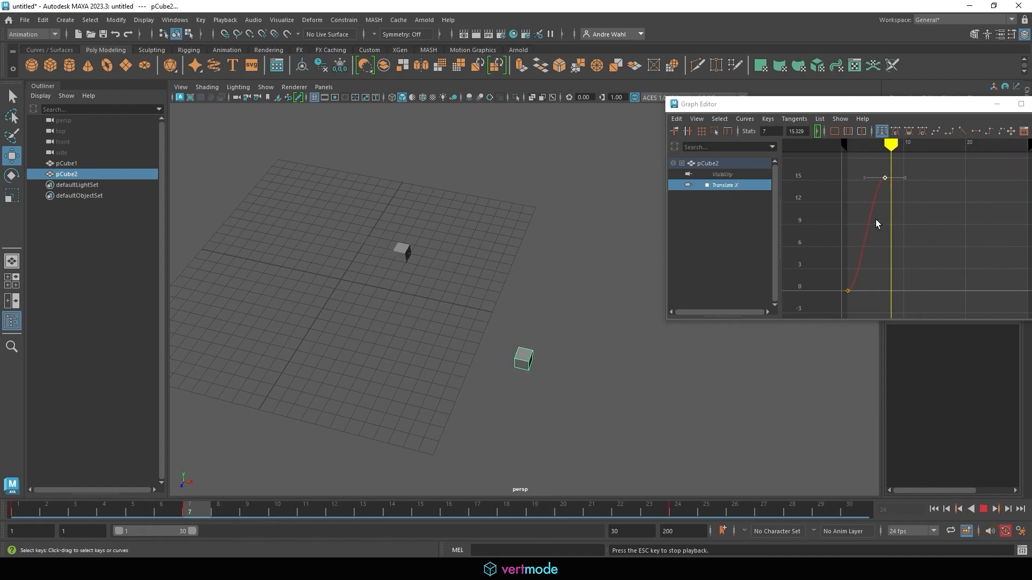
pyautogui.click(983, 509)
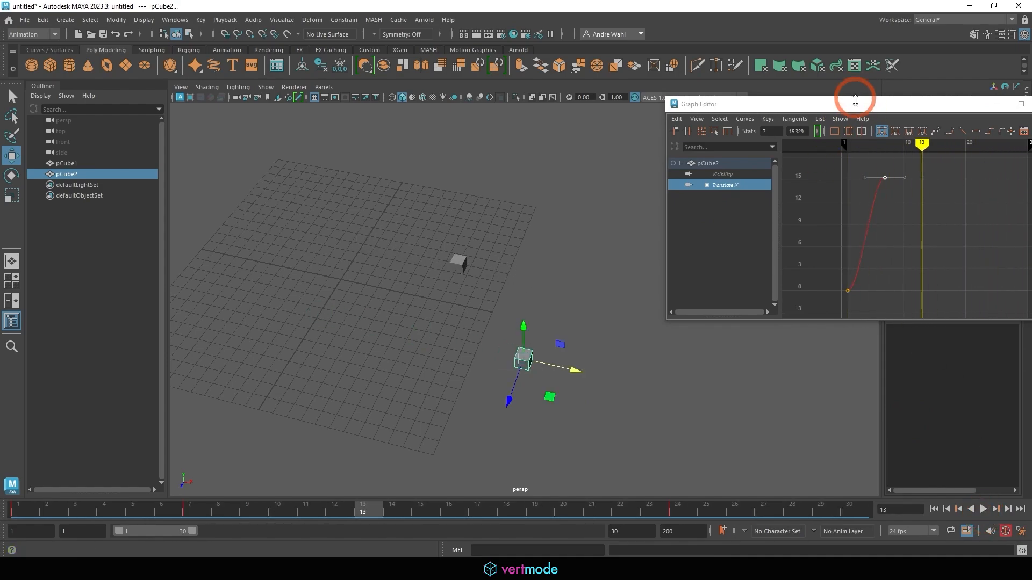
# Bring the Graph Editor window back and move the end key of pCube2's Translate X curve to frame 28.
pyautogui.moveTo(852, 103); pyautogui.dragTo(618, 118)
pyautogui.click(633, 226)
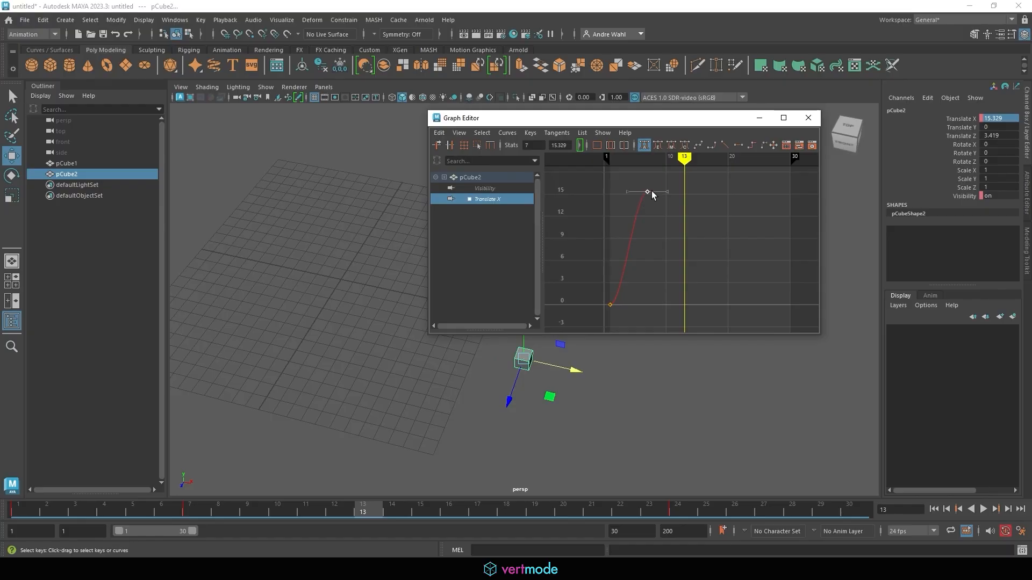
pyautogui.moveTo(652, 192); pyautogui.dragTo(783, 214)
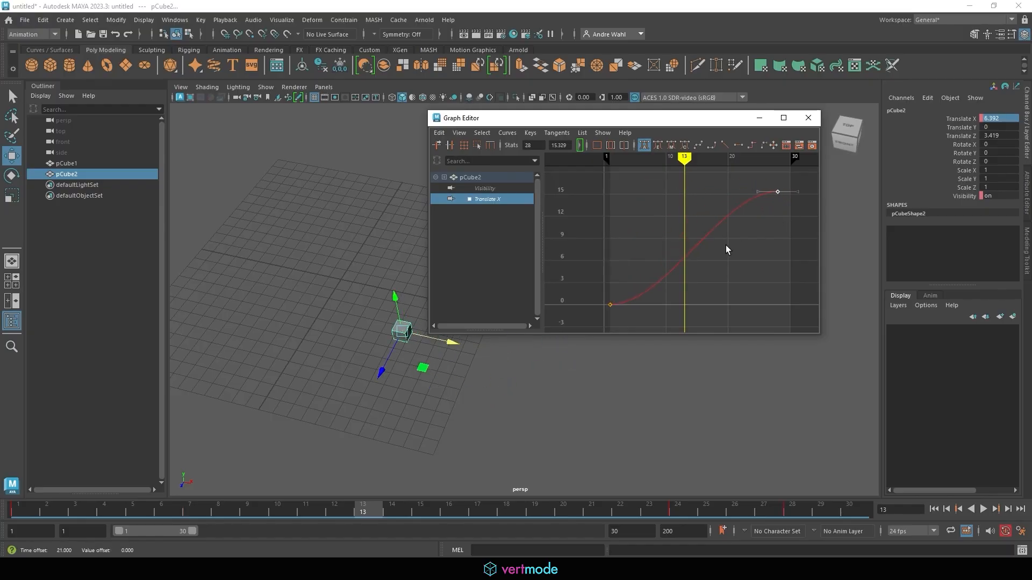
pyautogui.press('a')
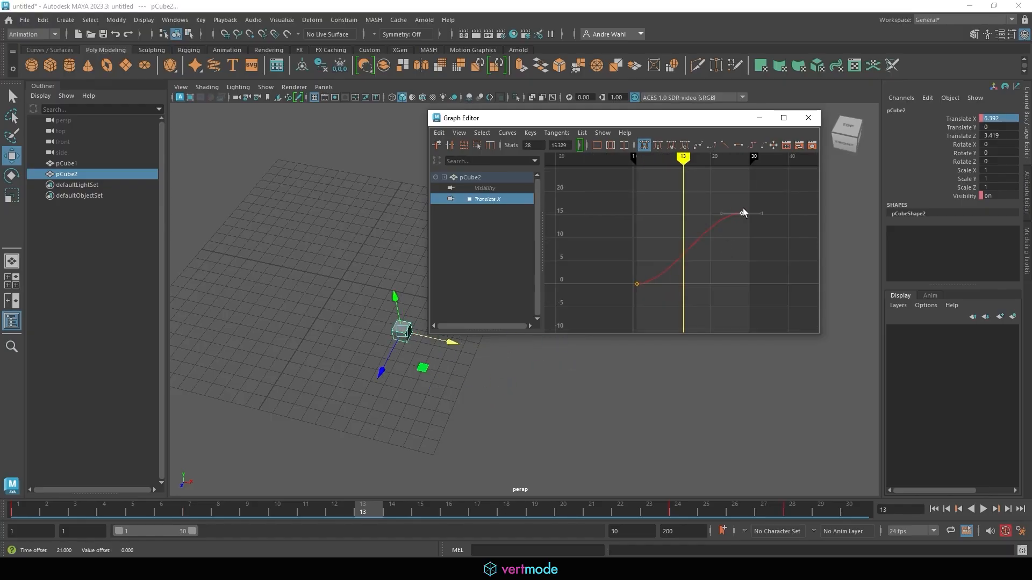
# Lower the end key of pCube2's Translate X curve to 3.21 at frame 28, uncover both cubes, and play back the animation.
pyautogui.moveTo(743, 214); pyautogui.dragTo(751, 267)
pyautogui.moveTo(616, 120); pyautogui.dragTo(760, 137)
pyautogui.click(982, 509)
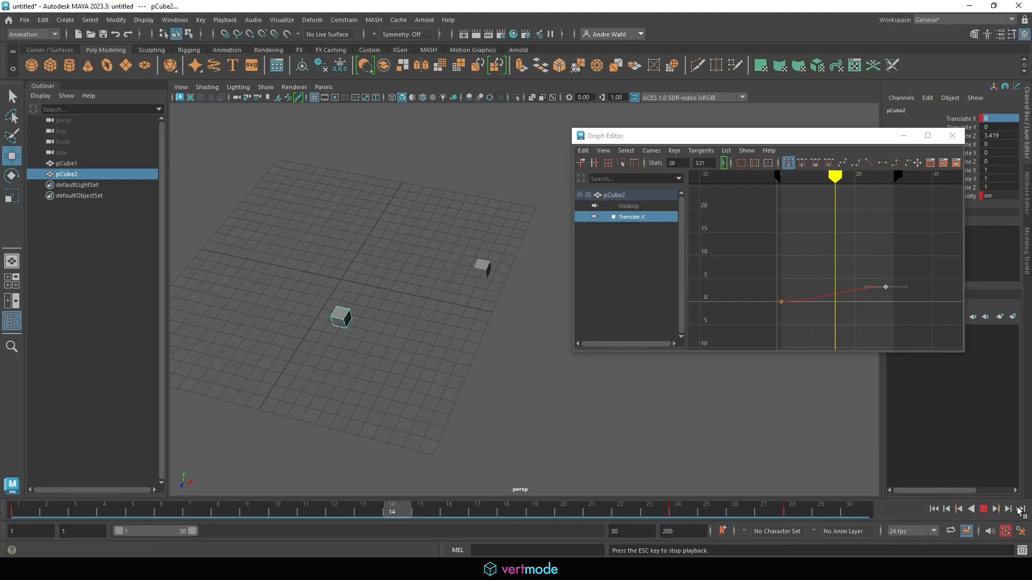
pyautogui.click(982, 510)
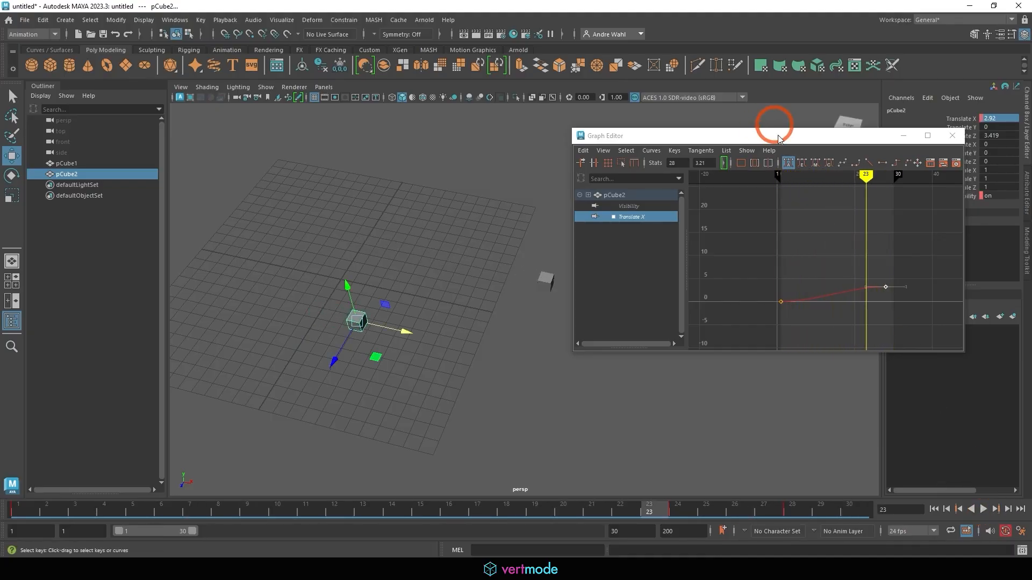
# Move the end key of pCube2's Translate X curve to frame 23 at value 9.502 and play back the animation.
pyautogui.moveTo(862, 271); pyautogui.dragTo(829, 249, button='middle')
pyautogui.click(982, 509)
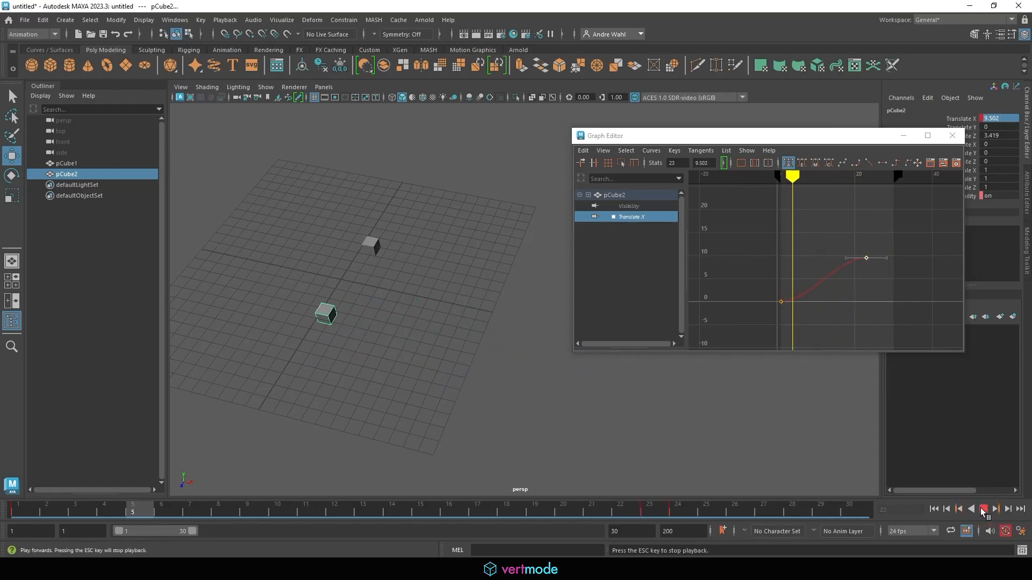
pyautogui.click(982, 510)
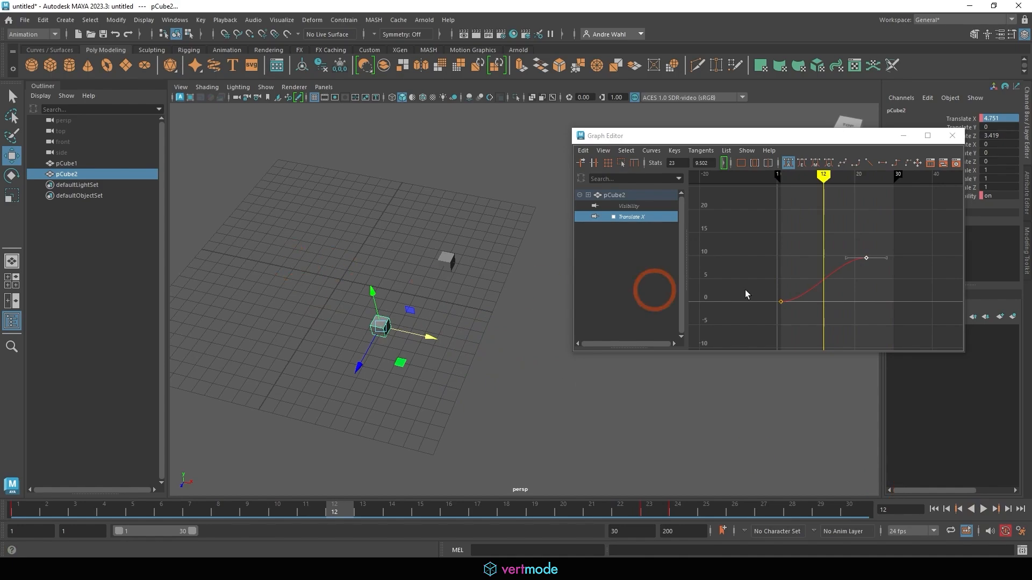
pyautogui.scroll(3, 823, 266)
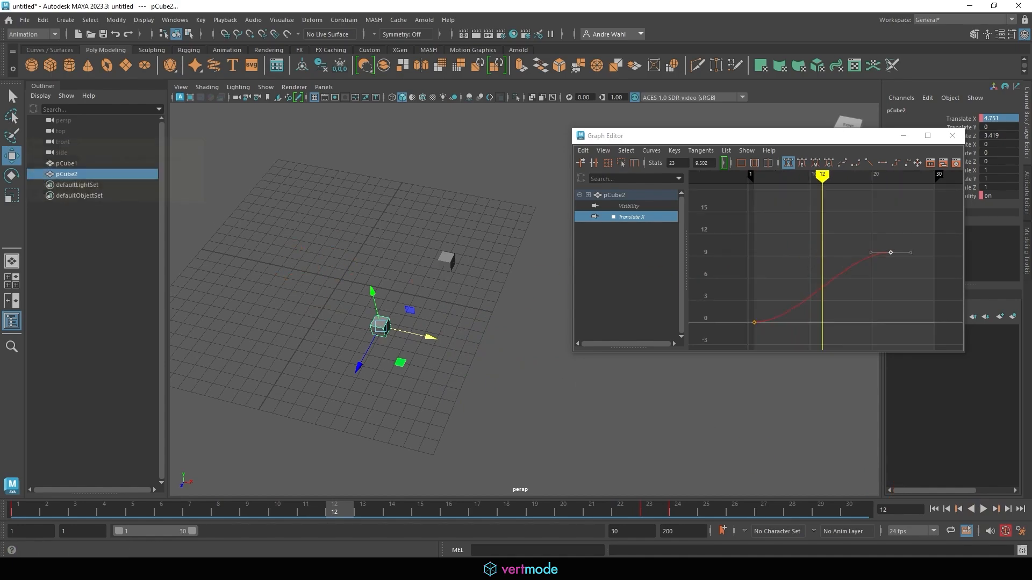
pyautogui.moveTo(989, 117); pyautogui.dragTo(979, 117)
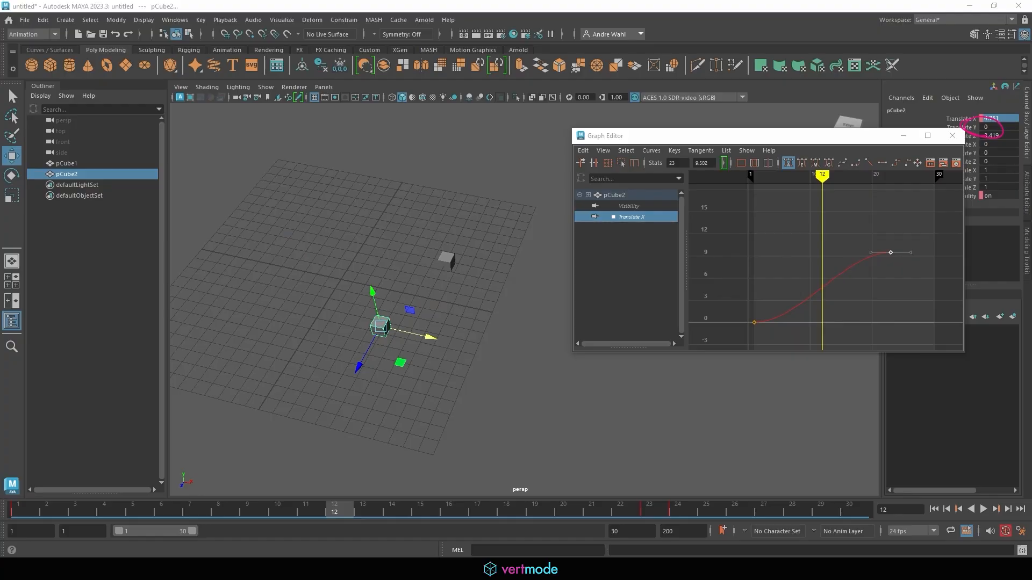
pyautogui.moveTo(754, 333); pyautogui.dragTo(744, 322)
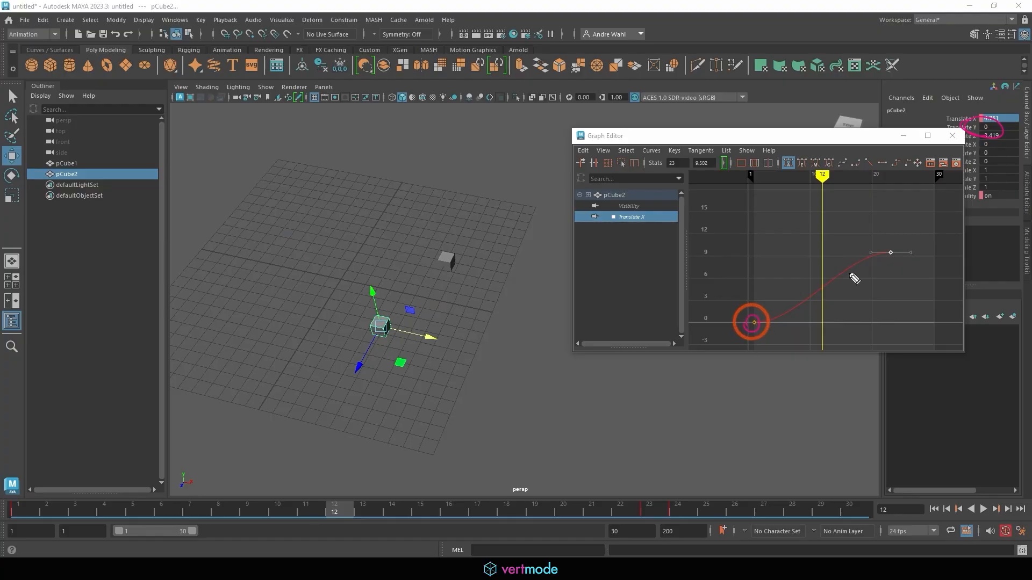
pyautogui.moveTo(894, 262); pyautogui.dragTo(893, 243)
pyautogui.moveTo(768, 330); pyautogui.dragTo(863, 279)
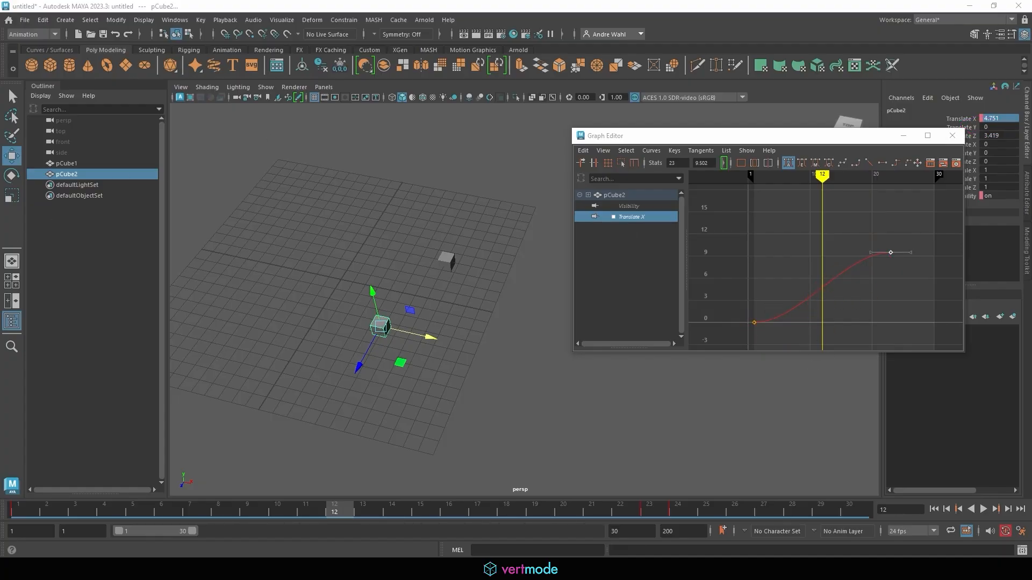
pyautogui.moveTo(742, 209); pyautogui.dragTo(888, 206)
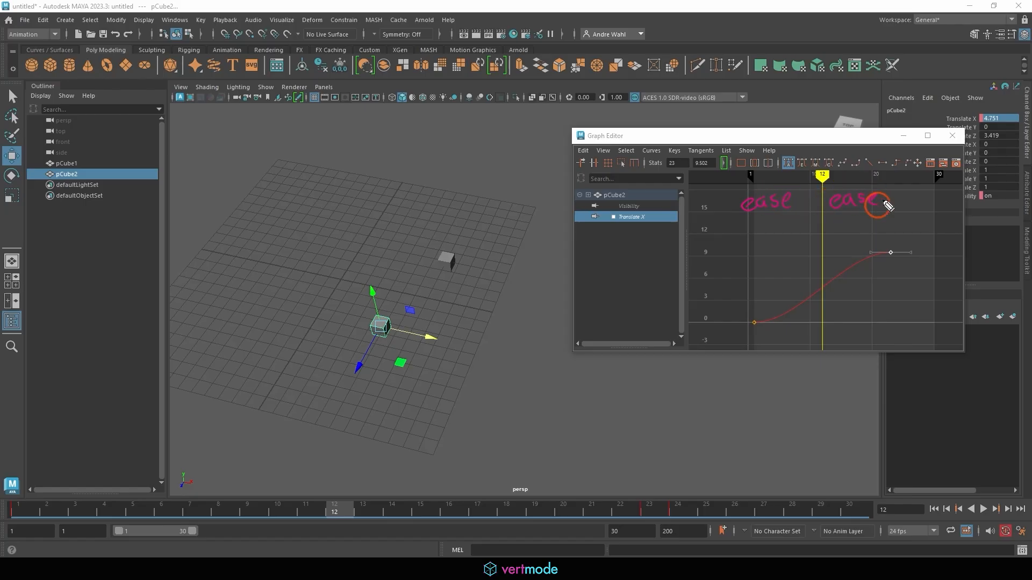
pyautogui.moveTo(755, 329)
pyautogui.mouseDown()
pyautogui.moveTo(782, 331)
pyautogui.moveTo(809, 311)
pyautogui.mouseUp()
pyautogui.moveTo(747, 312); pyautogui.dragTo(781, 297)
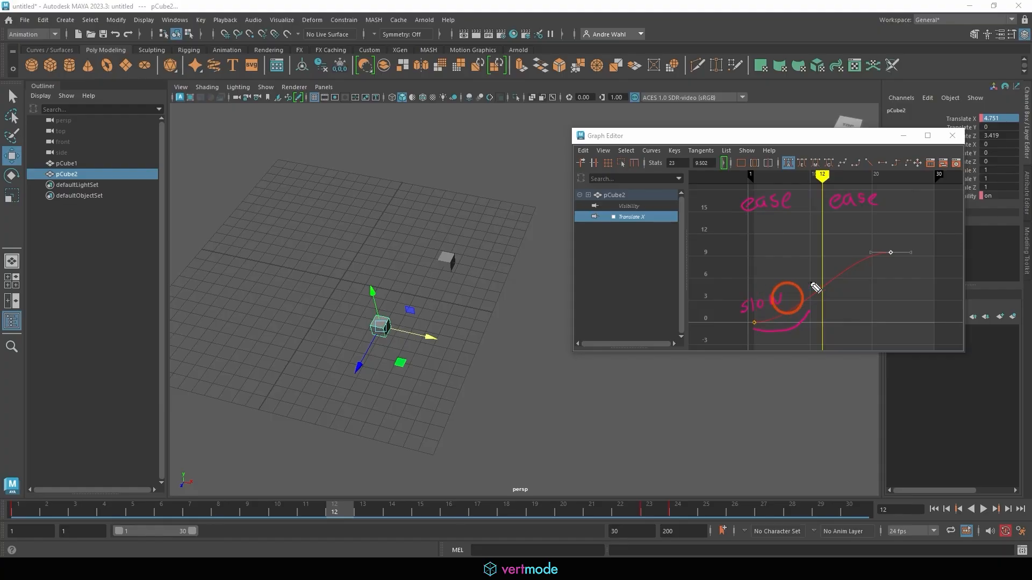
pyautogui.moveTo(856, 258)
pyautogui.mouseDown()
pyautogui.moveTo(896, 241)
pyautogui.moveTo(864, 236)
pyautogui.moveTo(910, 220)
pyautogui.mouseUp()
pyautogui.moveTo(836, 293)
pyautogui.mouseDown()
pyautogui.moveTo(871, 274)
pyautogui.moveTo(843, 293)
pyautogui.moveTo(887, 305)
pyautogui.moveTo(907, 295)
pyautogui.moveTo(861, 317)
pyautogui.moveTo(901, 310)
pyautogui.moveTo(892, 311)
pyautogui.mouseUp()
pyautogui.moveTo(883, 308); pyautogui.dragTo(907, 305)
pyautogui.moveTo(852, 328); pyautogui.dragTo(920, 319)
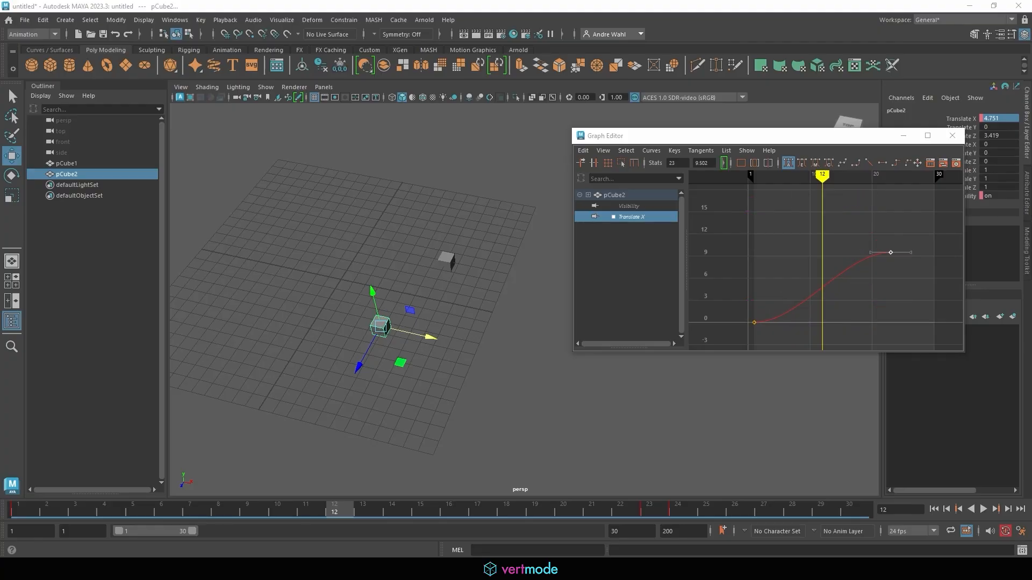
pyautogui.moveTo(869, 256)
pyautogui.mouseDown()
pyautogui.moveTo(863, 250)
pyautogui.moveTo(873, 255)
pyautogui.mouseUp()
pyautogui.moveTo(908, 246); pyautogui.dragTo(914, 256)
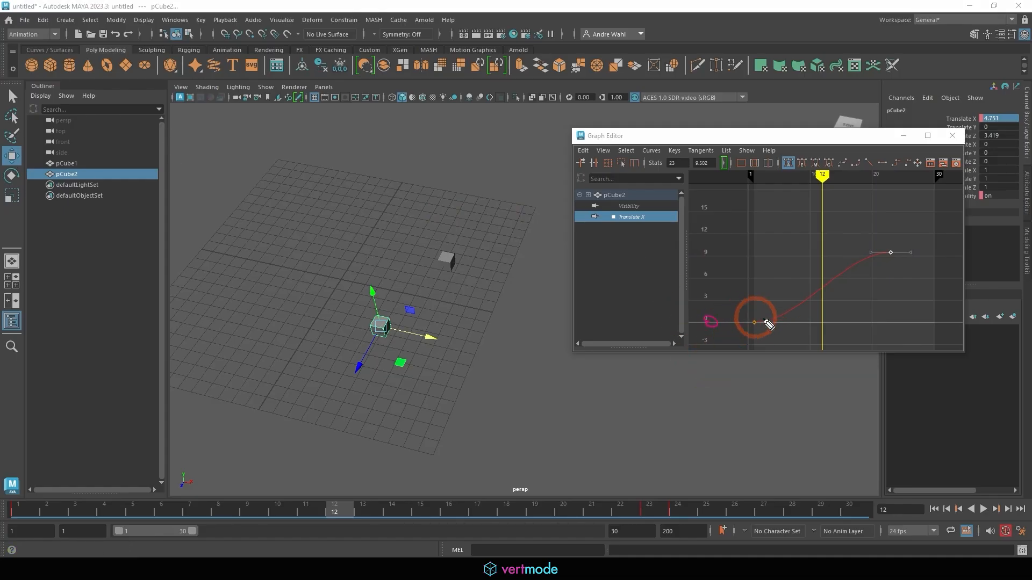
pyautogui.moveTo(787, 322); pyautogui.dragTo(822, 298)
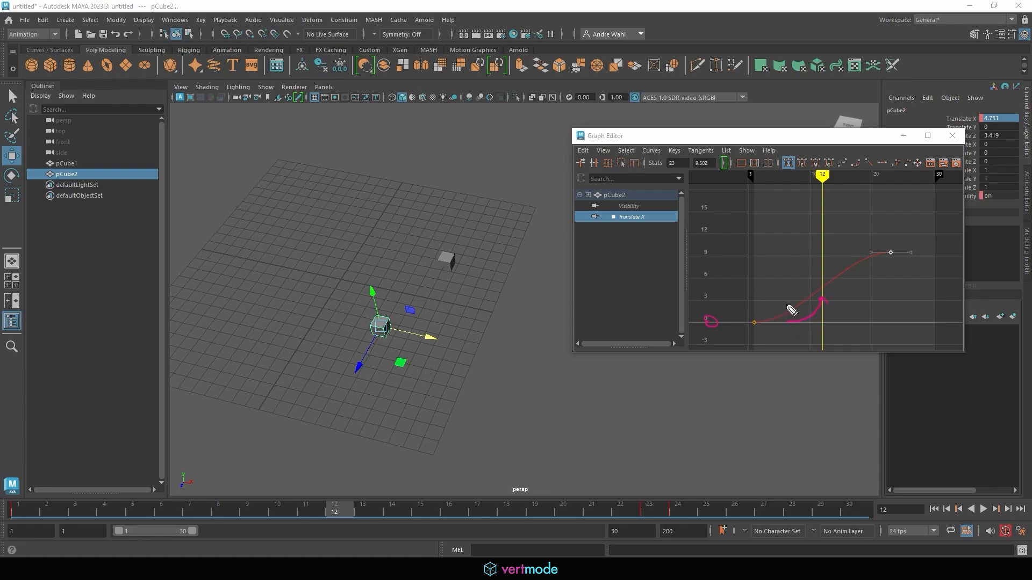
pyautogui.moveTo(789, 302)
pyautogui.mouseDown()
pyautogui.moveTo(789, 322)
pyautogui.moveTo(808, 253)
pyautogui.mouseUp()
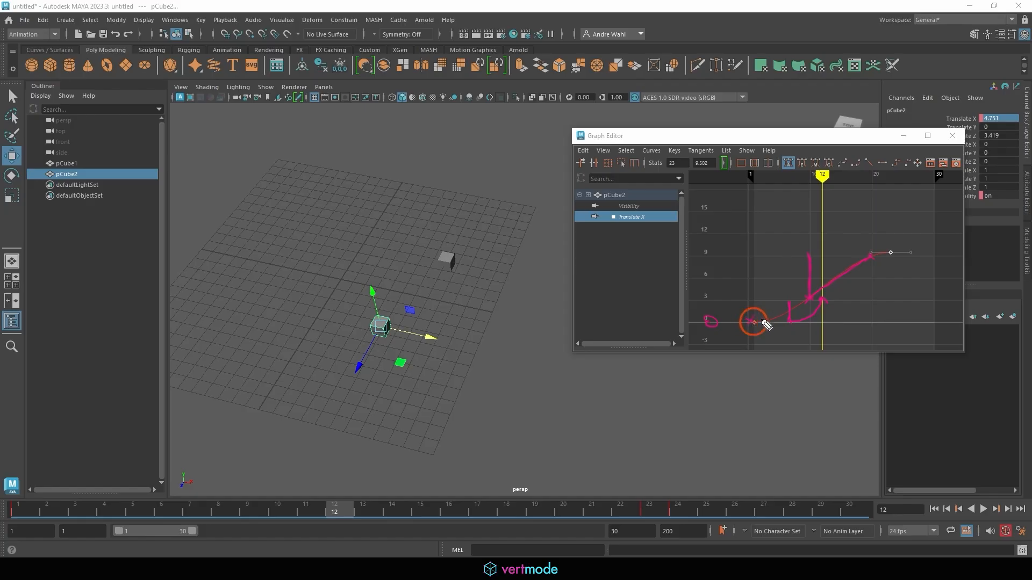
pyautogui.moveTo(766, 327); pyautogui.dragTo(793, 326)
pyautogui.moveTo(772, 284); pyautogui.dragTo(774, 298)
pyautogui.click(845, 261)
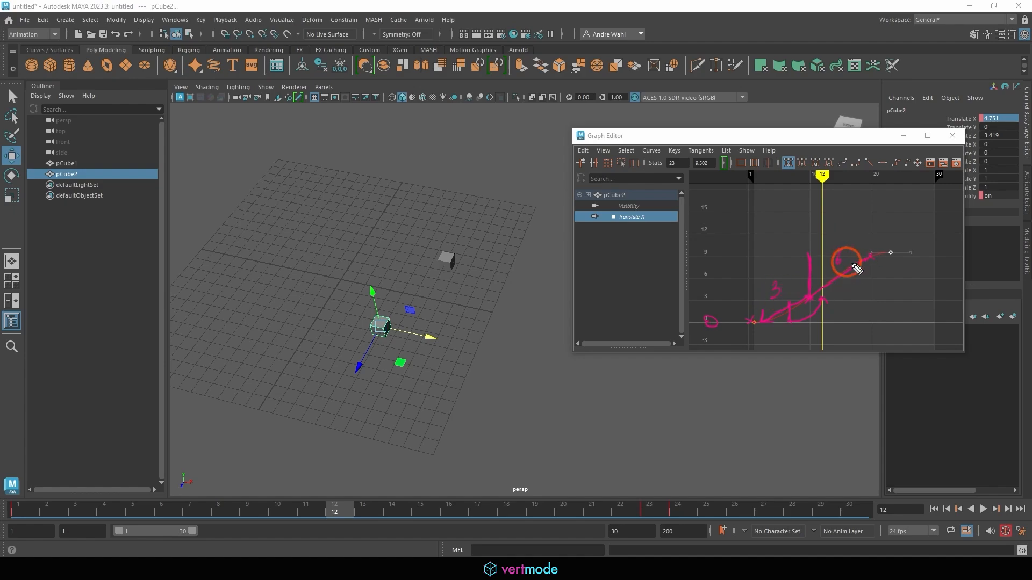
pyautogui.moveTo(889, 259); pyautogui.dragTo(853, 300)
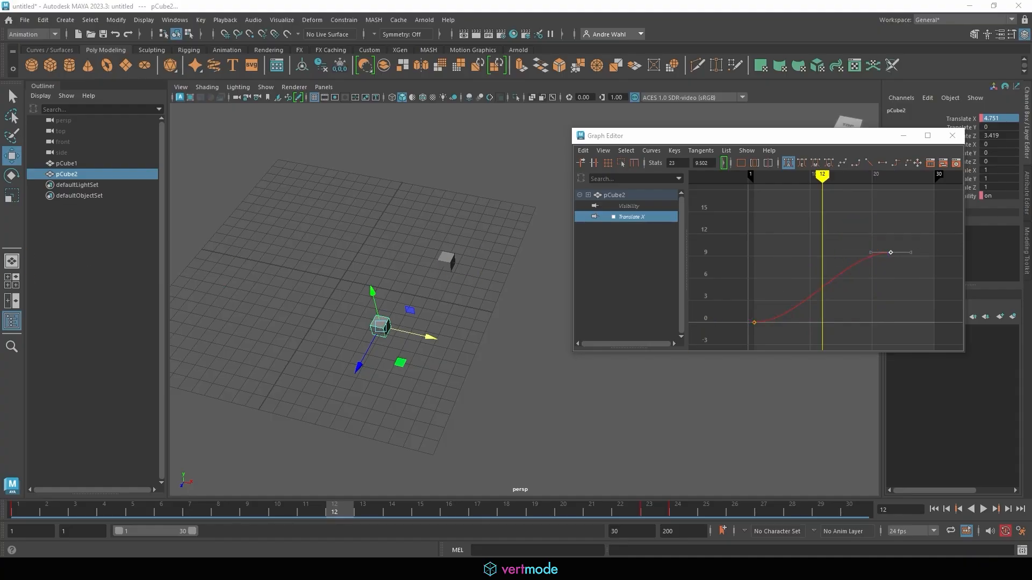
# Tilt the end key's tangent on pCube2's Translate X curve steeply upward for an accelerating finish, and play back the animation.
pyautogui.click(891, 253)
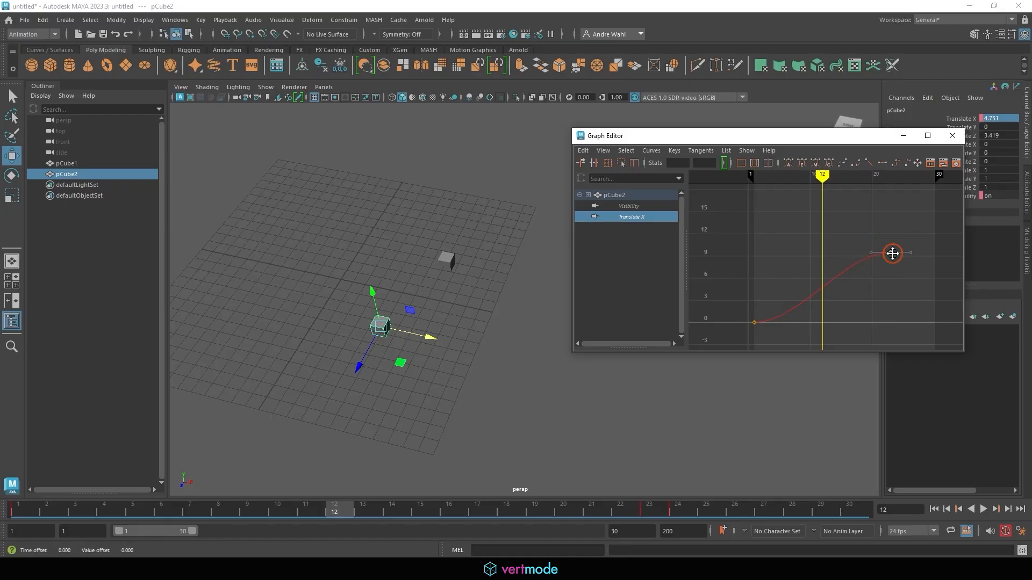
pyautogui.moveTo(871, 253); pyautogui.dragTo(880, 270)
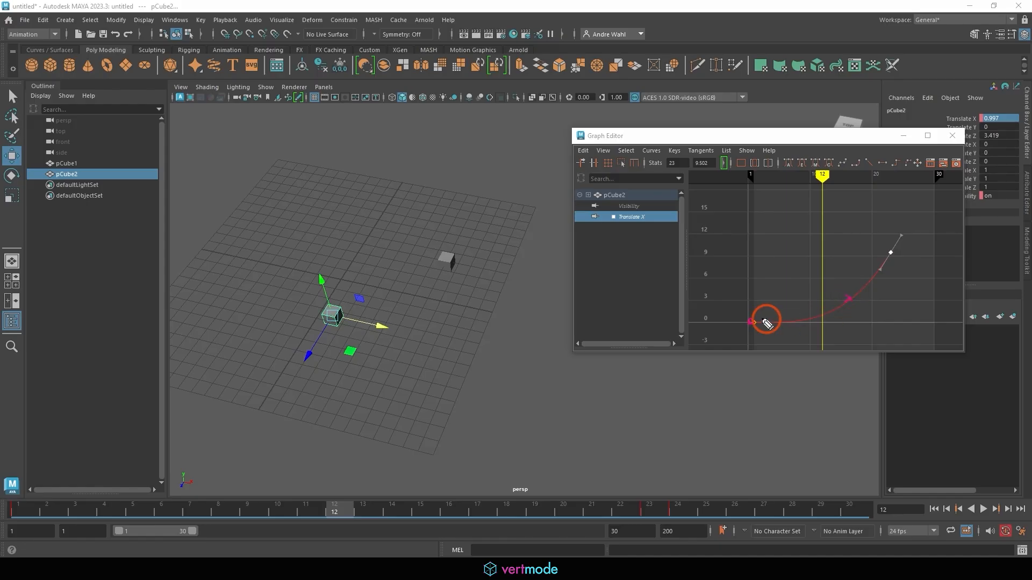
pyautogui.moveTo(754, 322); pyautogui.dragTo(851, 306)
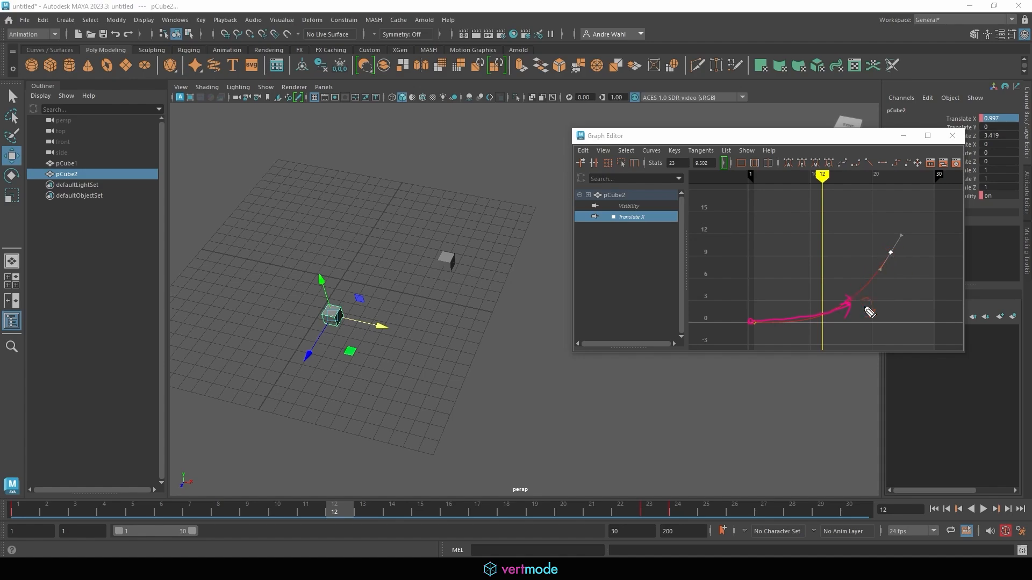
pyautogui.moveTo(918, 267); pyautogui.dragTo(908, 282)
pyautogui.click(982, 509)
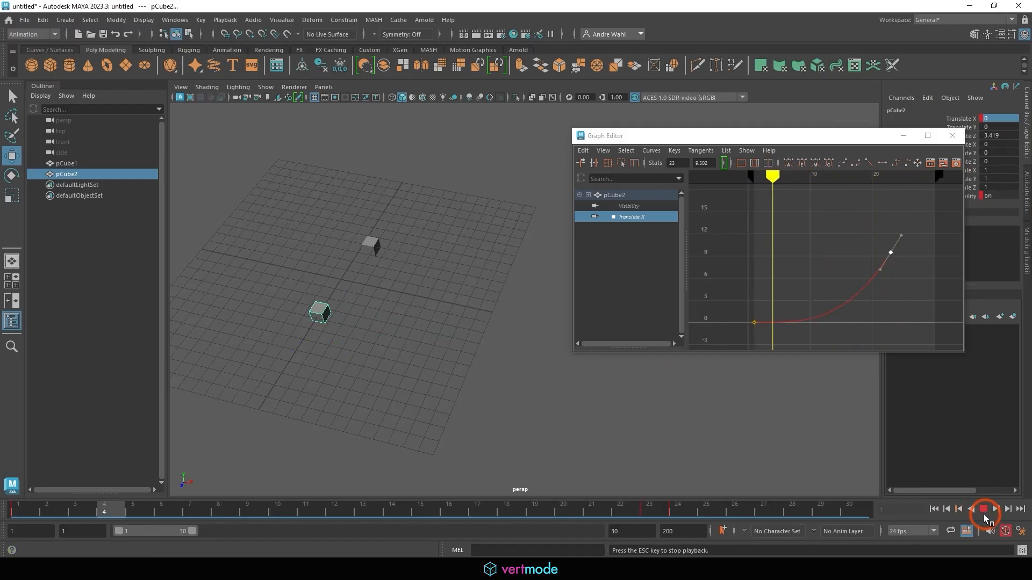
pyautogui.click(372, 344)
pyautogui.click(984, 509)
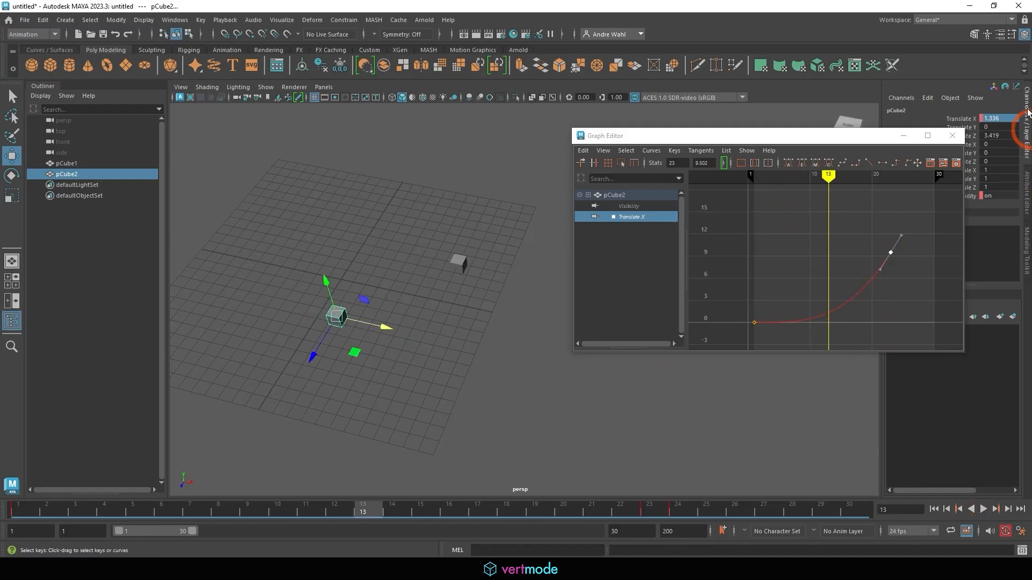
# Delete pCube2's key at frame 24 and set its Translate X to 10 at frame 23.
pyautogui.click(661, 509)
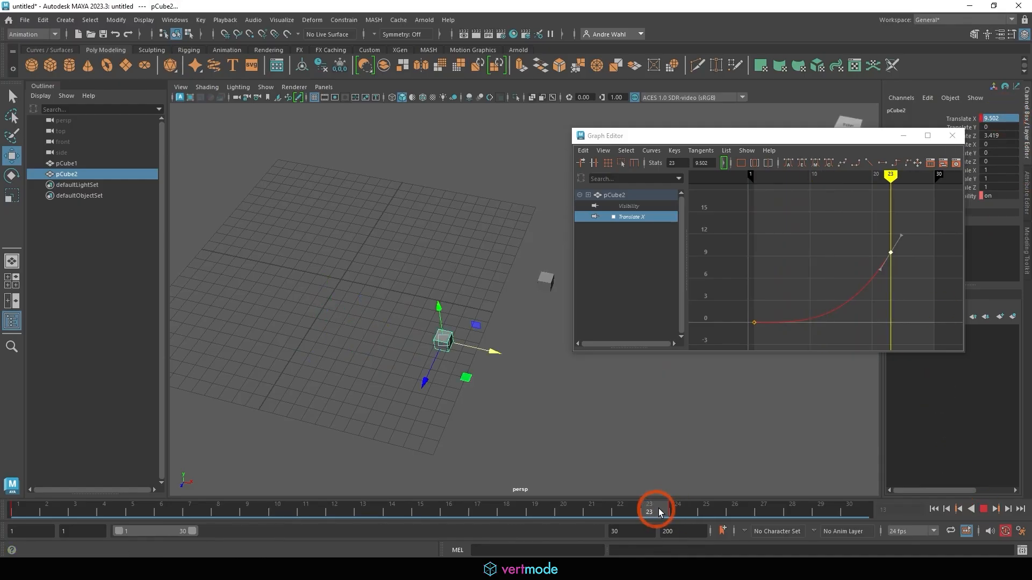
pyautogui.click(673, 508)
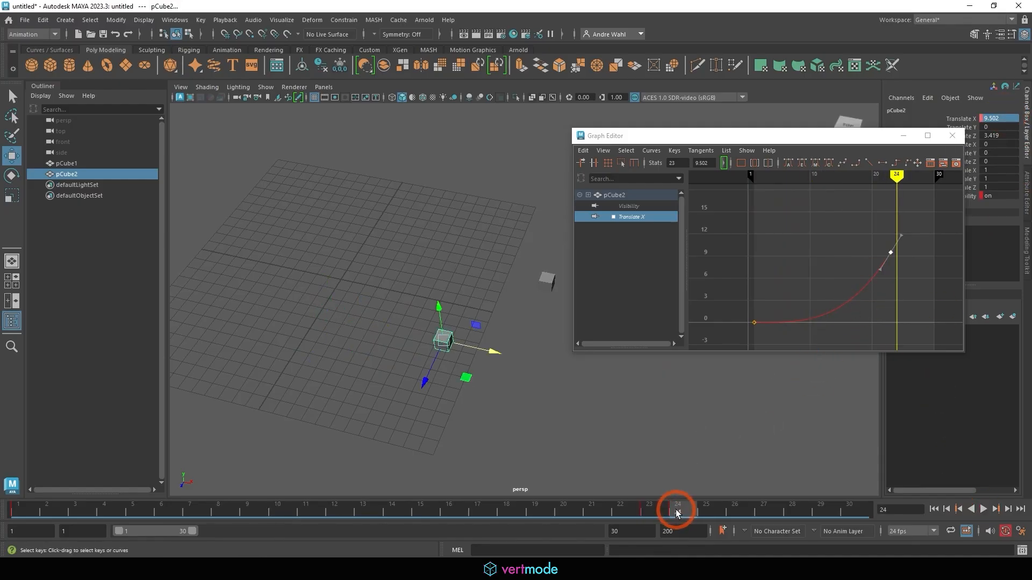
pyautogui.moveTo(673, 508); pyautogui.dragTo(705, 347, button='right')
pyautogui.click(664, 511)
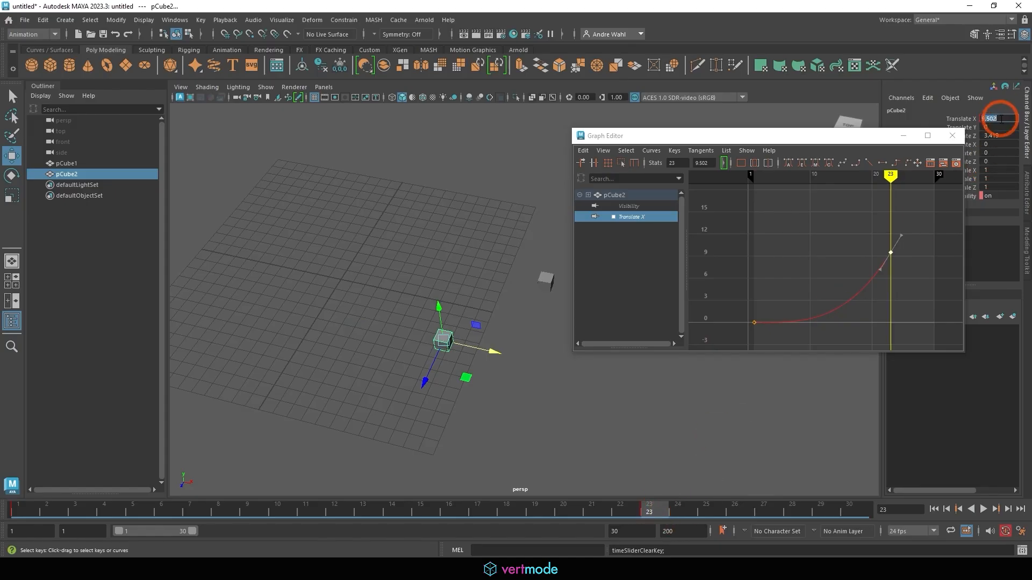
pyautogui.press('Return')
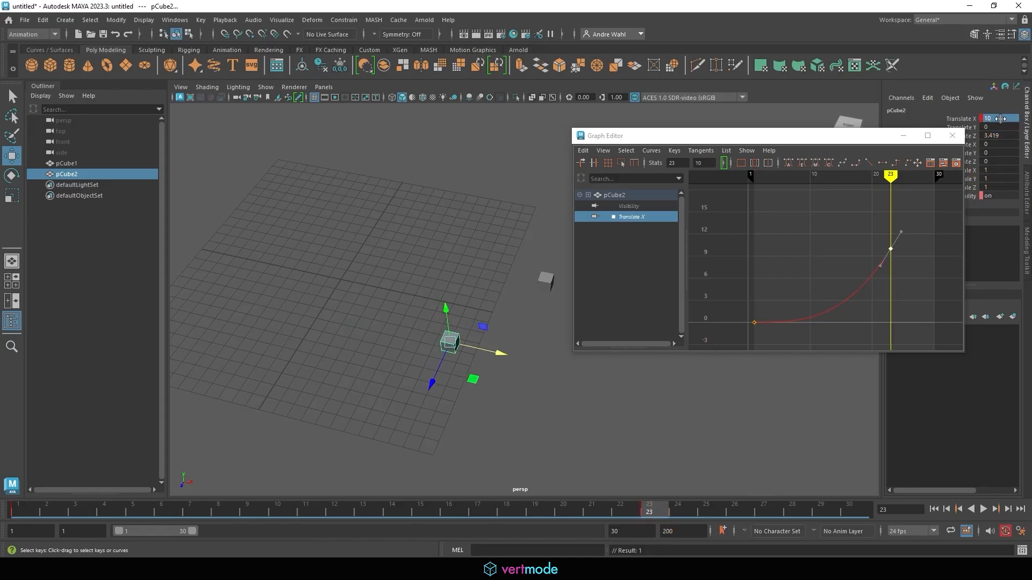
pyautogui.press('s')
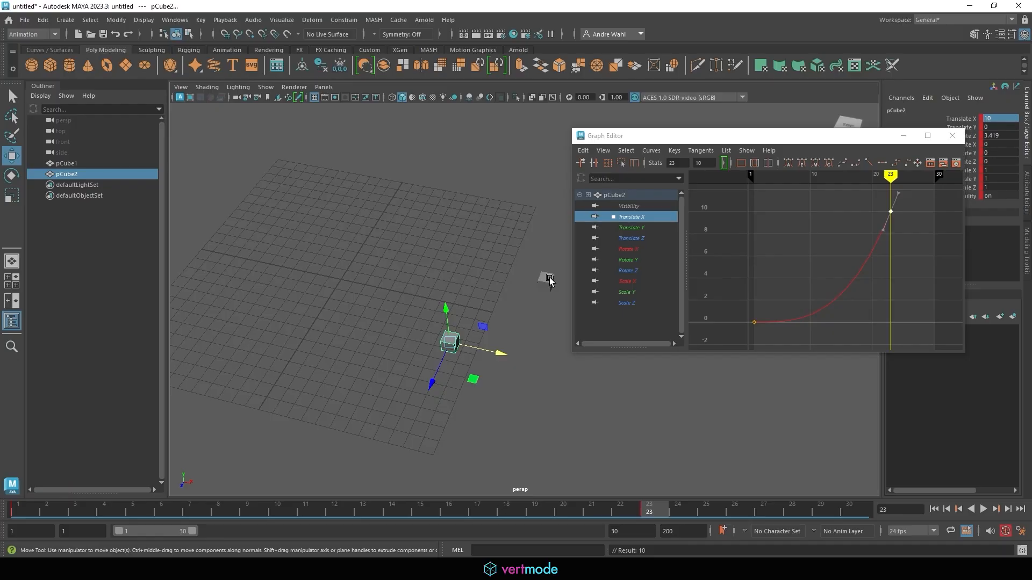
pyautogui.click(549, 278)
pyautogui.hotkey('ctrl', 'z')
pyautogui.hotkey('ctrl', 'z')
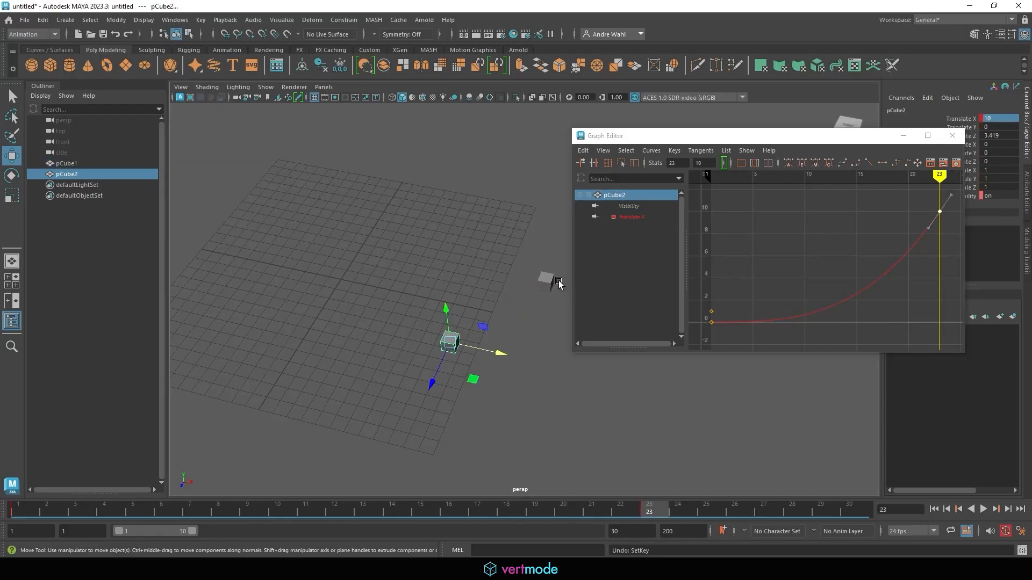
# Select pCube1 and set its Translate X to 10 at frame 23.
pyautogui.click(537, 278)
pyautogui.click(1006, 117)
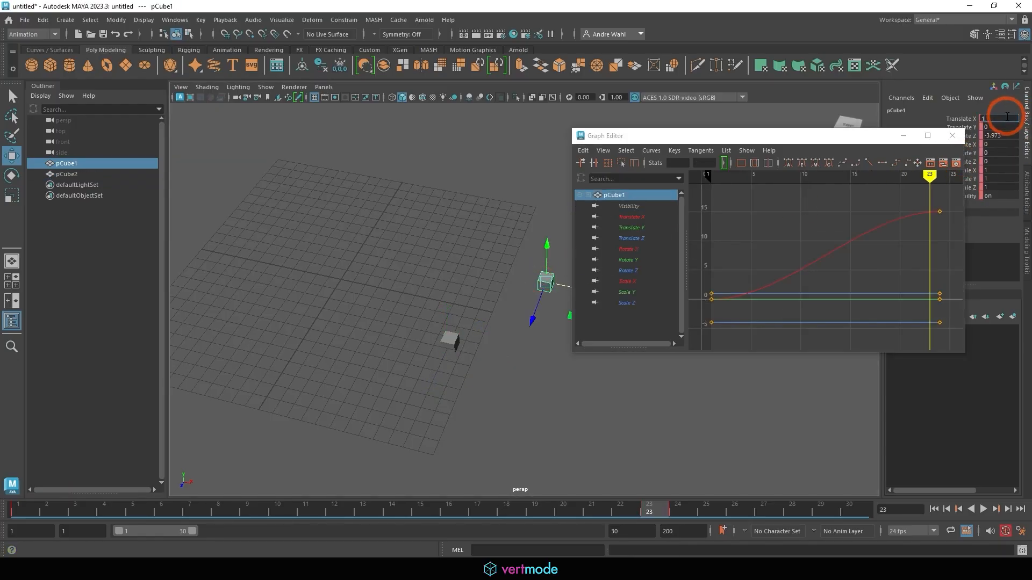
pyautogui.write('10')
pyautogui.press('Return')
# Play the animation from frame 1 with nothing selected to compare the motion of both cubes.
pyautogui.click(449, 340)
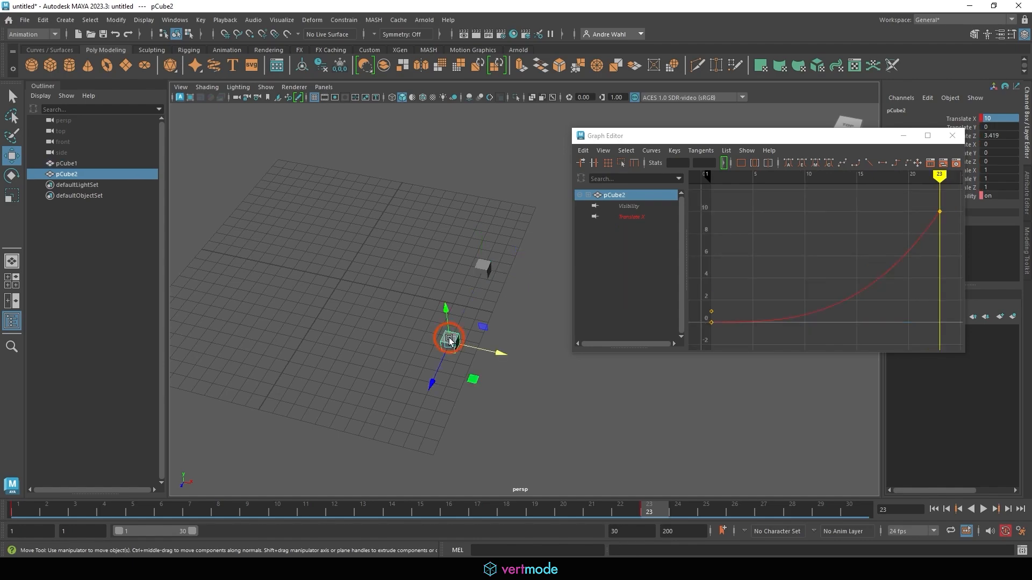
pyautogui.click(934, 509)
pyautogui.click(983, 509)
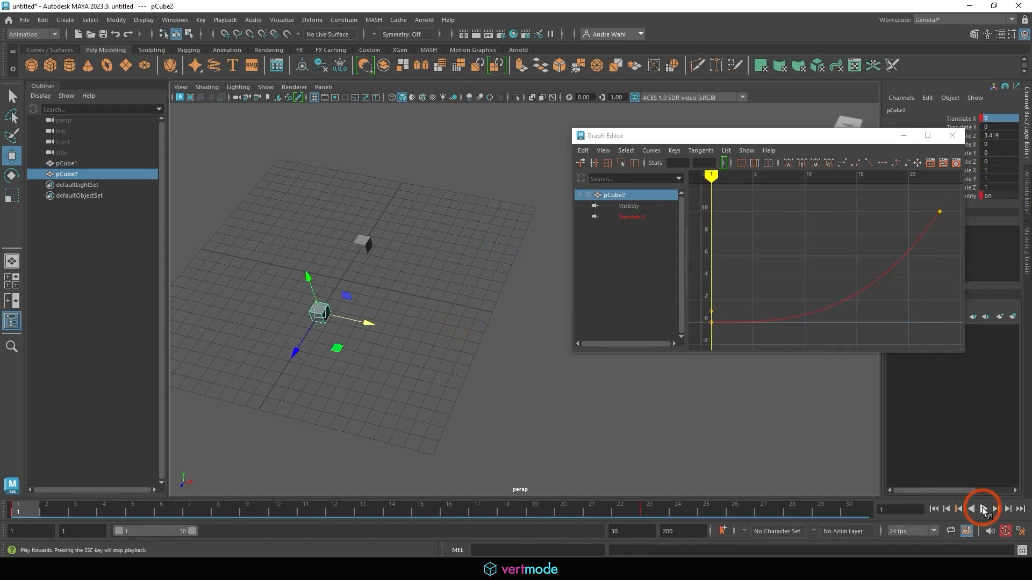
pyautogui.click(716, 431)
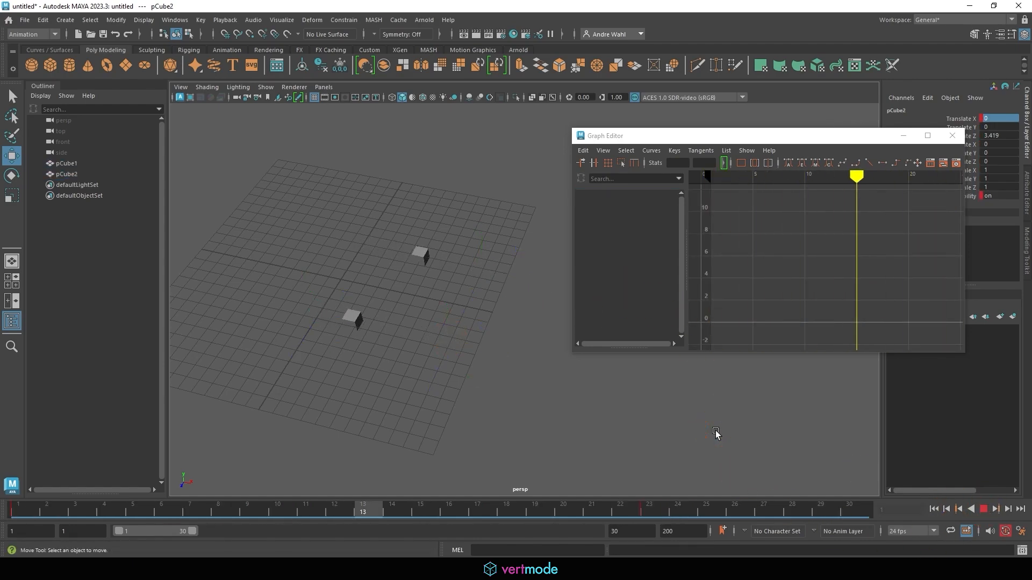
pyautogui.click(983, 509)
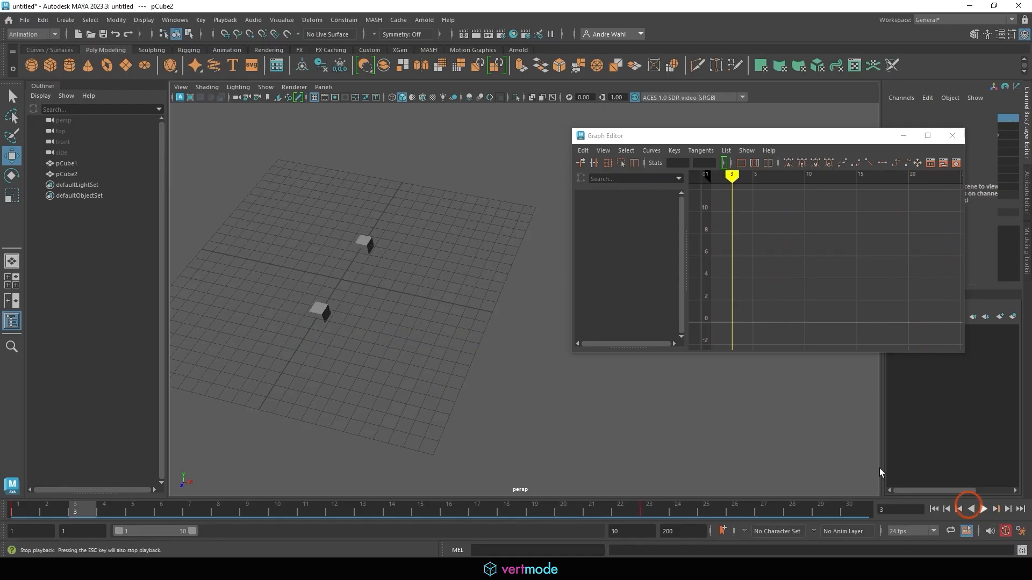
# Delete pCube1's keys at frame 24.
pyautogui.click(351, 237)
pyautogui.click(643, 510)
pyautogui.click(675, 511)
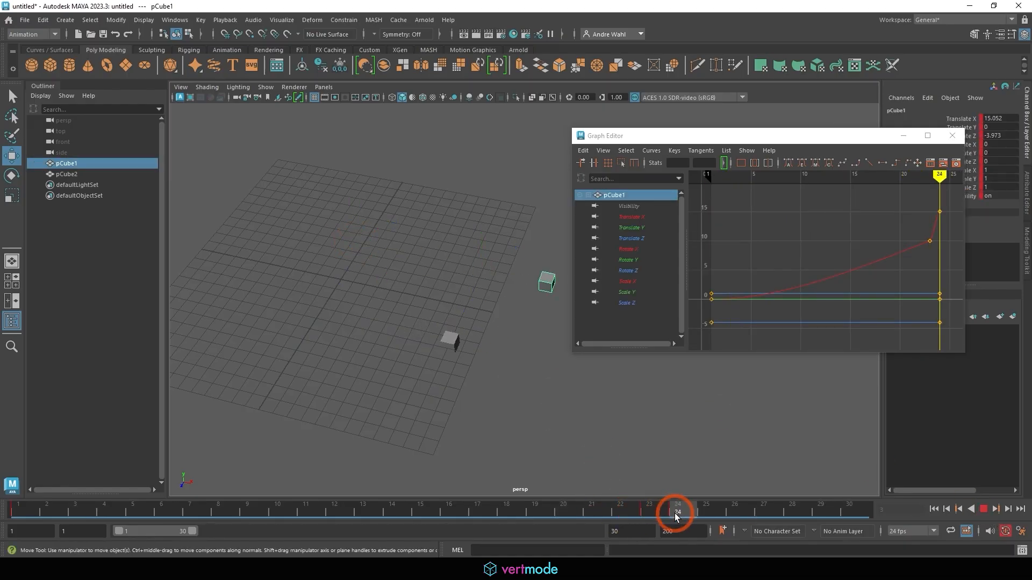
pyautogui.rightClick(675, 510)
pyautogui.click(705, 340)
# Return to the start of the timeline, deselect pCube1, and replay the animation of both cubes.
pyautogui.moveTo(672, 505); pyautogui.dragTo(21, 508)
pyautogui.click(409, 408)
pyautogui.click(982, 508)
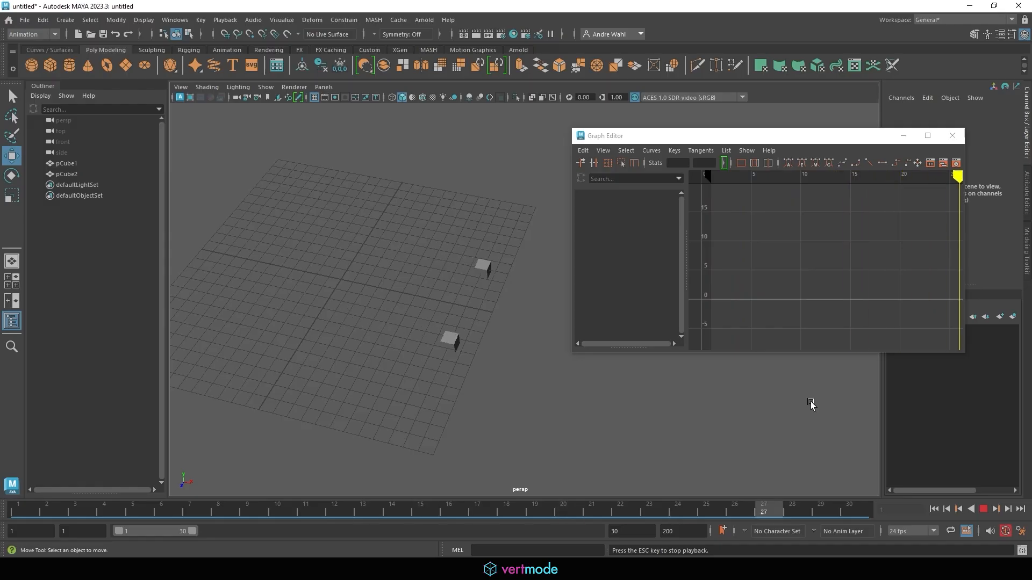
pyautogui.click(983, 509)
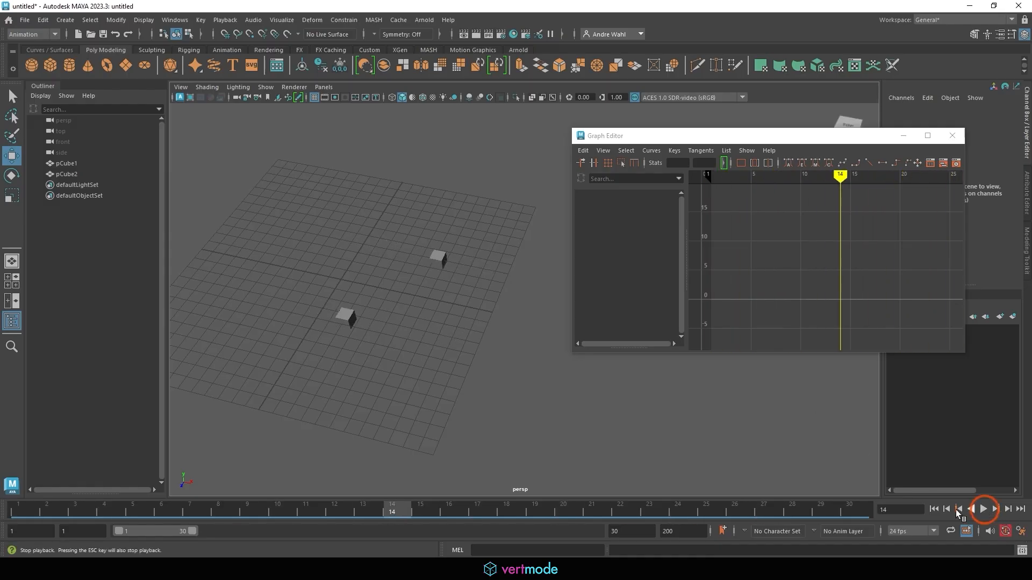
# Select pCube2 and reshape the incoming tangent of its frame 23 Translate X key so the curve dips below zero before rising.
pyautogui.click(348, 325)
pyautogui.moveTo(897, 236); pyautogui.dragTo(948, 202)
pyautogui.click(929, 228)
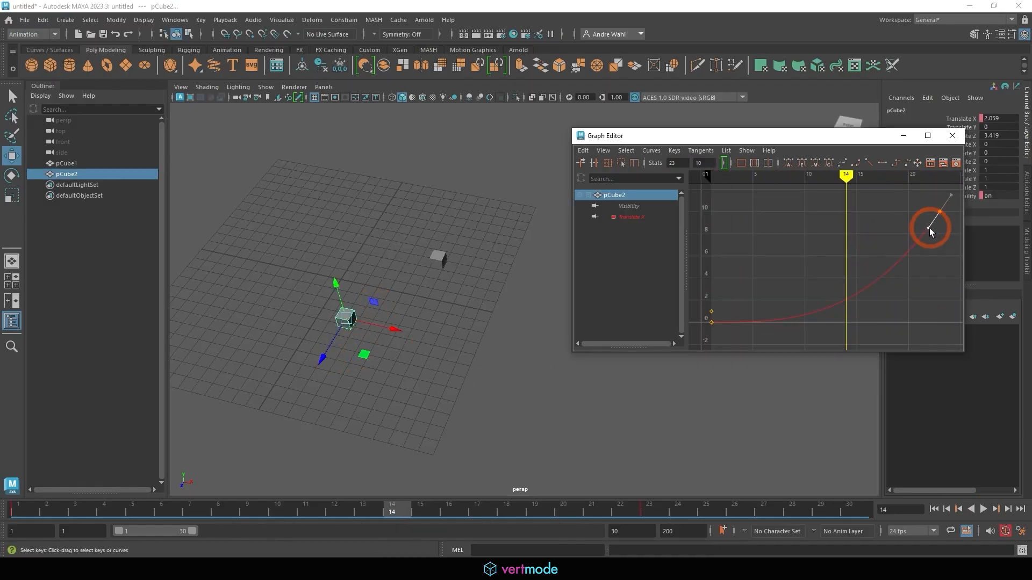
pyautogui.moveTo(926, 224)
pyautogui.mouseDown(button='middle')
pyautogui.moveTo(942, 230)
pyautogui.moveTo(927, 235)
pyautogui.mouseUp(button='middle')
pyautogui.scroll(-6, 884, 272)
pyautogui.keyDown('alt'); pyautogui.moveTo(878, 273); pyautogui.dragTo(875, 256, button='middle'); pyautogui.keyUp('alt')
pyautogui.click(875, 249)
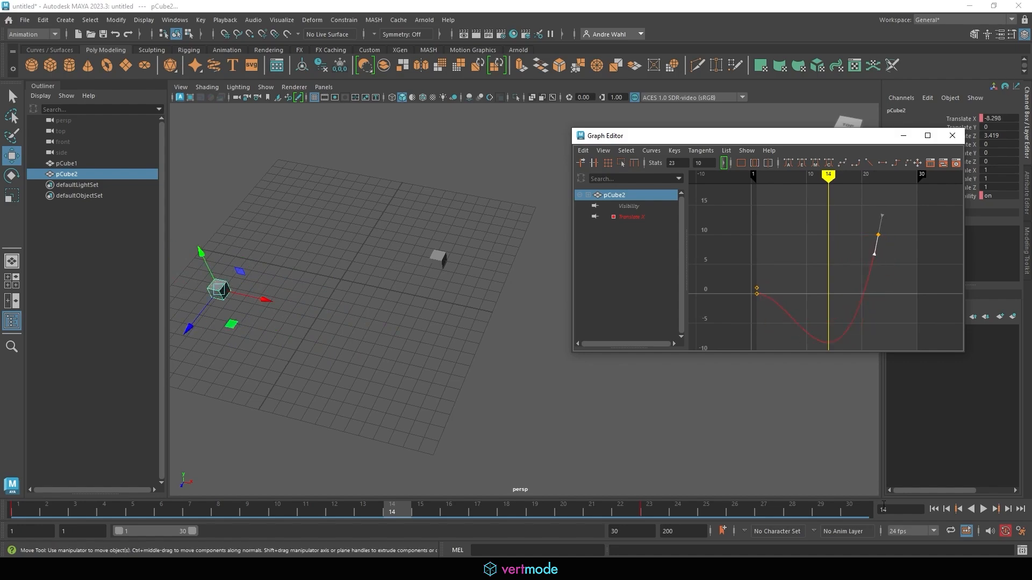
# Play the animation from frame 1 with nothing selected to compare both cubes, and stop playback.
pyautogui.click(934, 509)
pyautogui.click(983, 509)
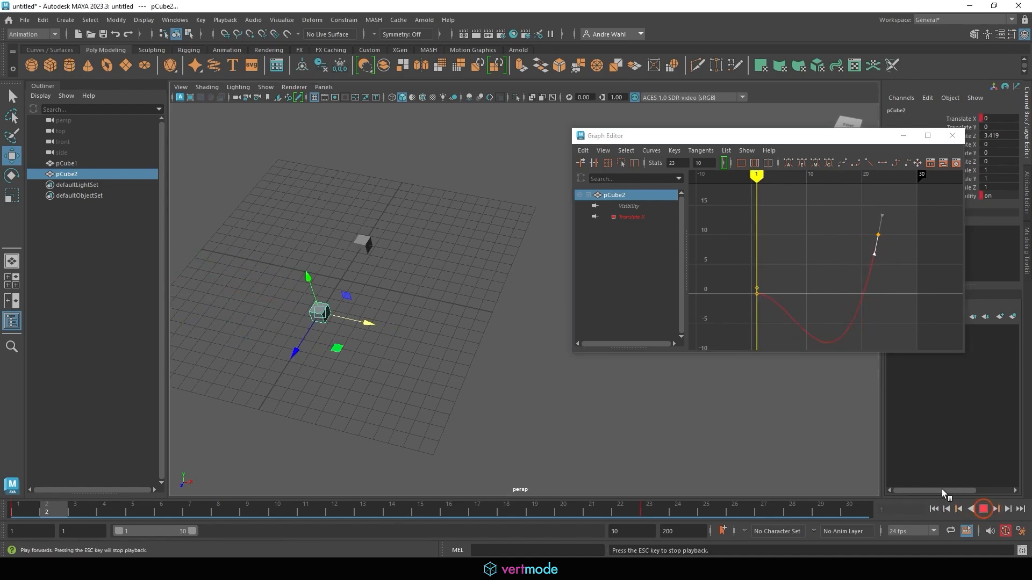
pyautogui.click(635, 431)
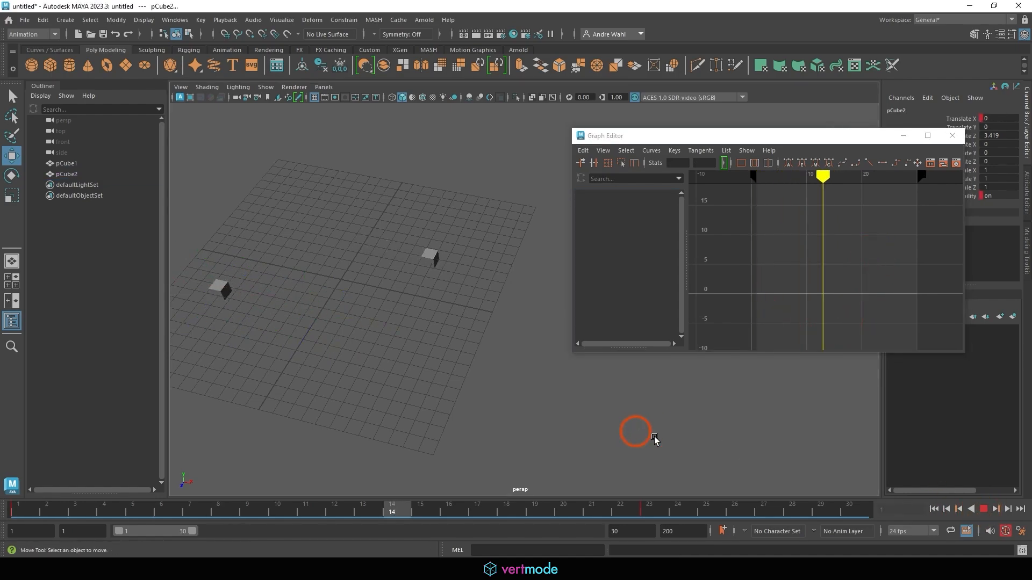
pyautogui.click(669, 437)
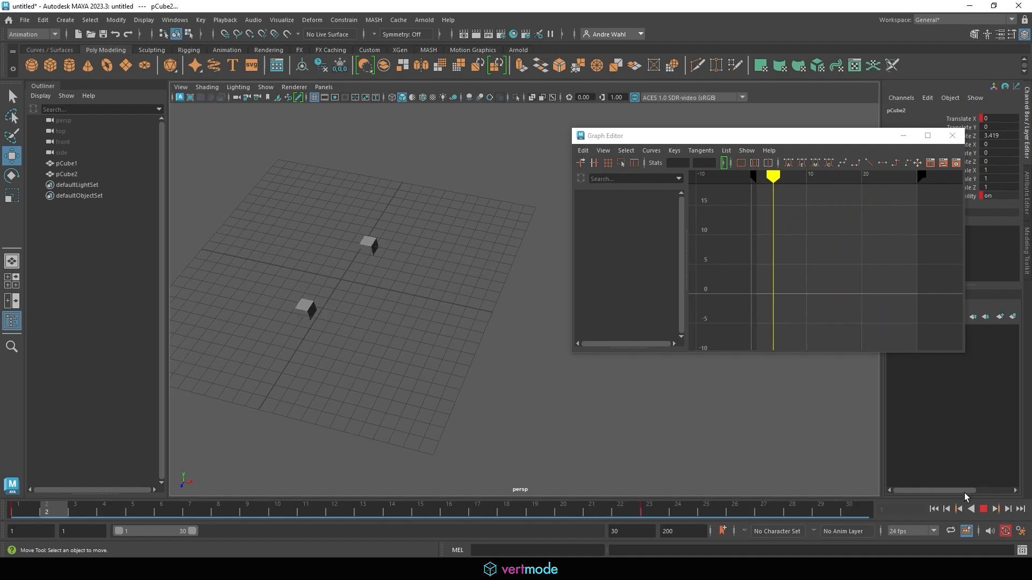
pyautogui.click(983, 509)
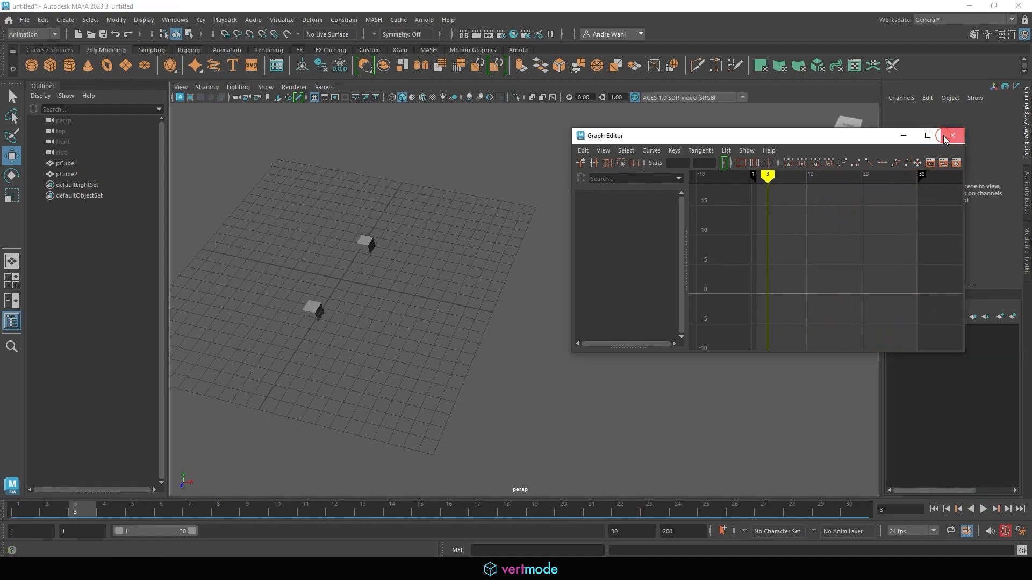
# Close the Graph Editor and open the recent scene RigTest.ma without saving the cube scene.
pyautogui.click(947, 135)
pyautogui.click(838, 265)
pyautogui.click(26, 20)
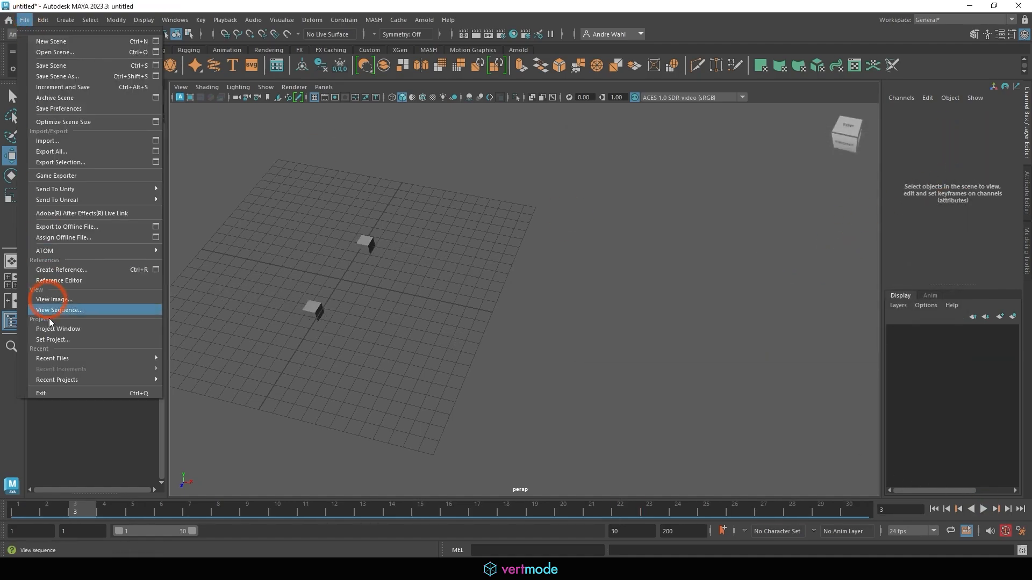
pyautogui.moveTo(83, 356)
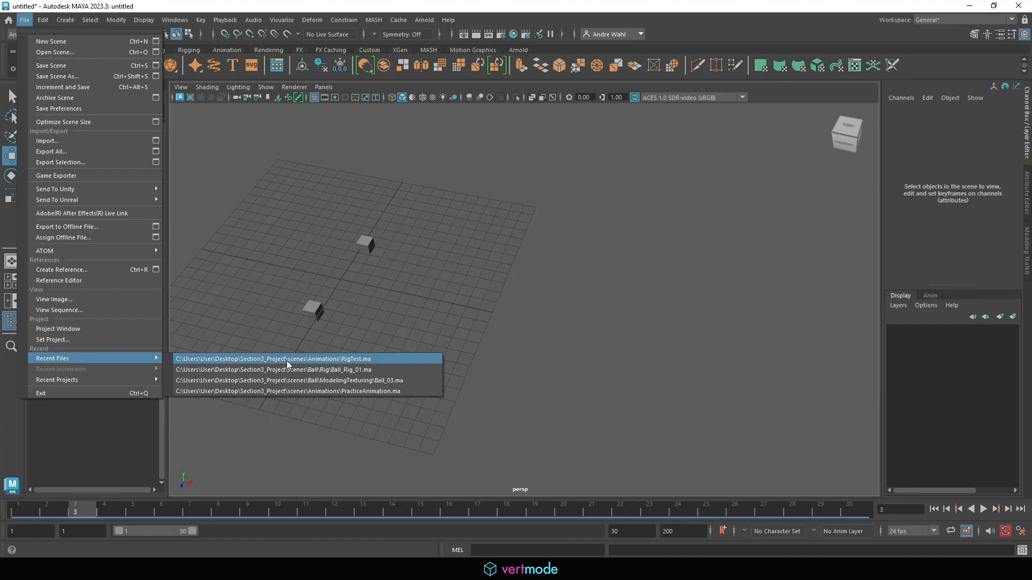
pyautogui.click(409, 359)
pyautogui.click(507, 286)
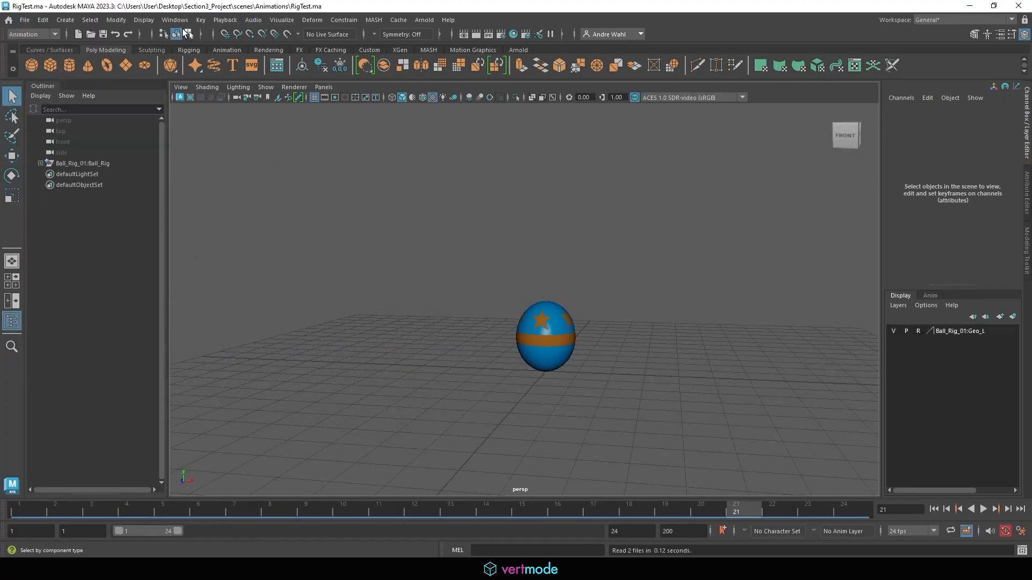
# Open the Graph Editor and select the Ball_Rig_01:Ball_Rig control to show its animation curves.
pyautogui.click(174, 20)
pyautogui.moveTo(198, 96)
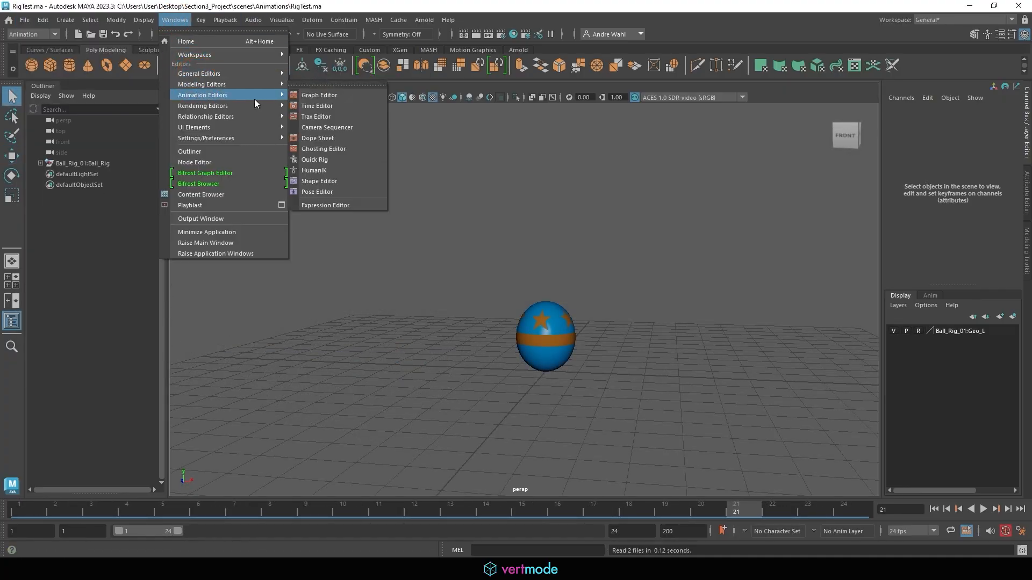
pyautogui.click(314, 104)
pyautogui.click(380, 179)
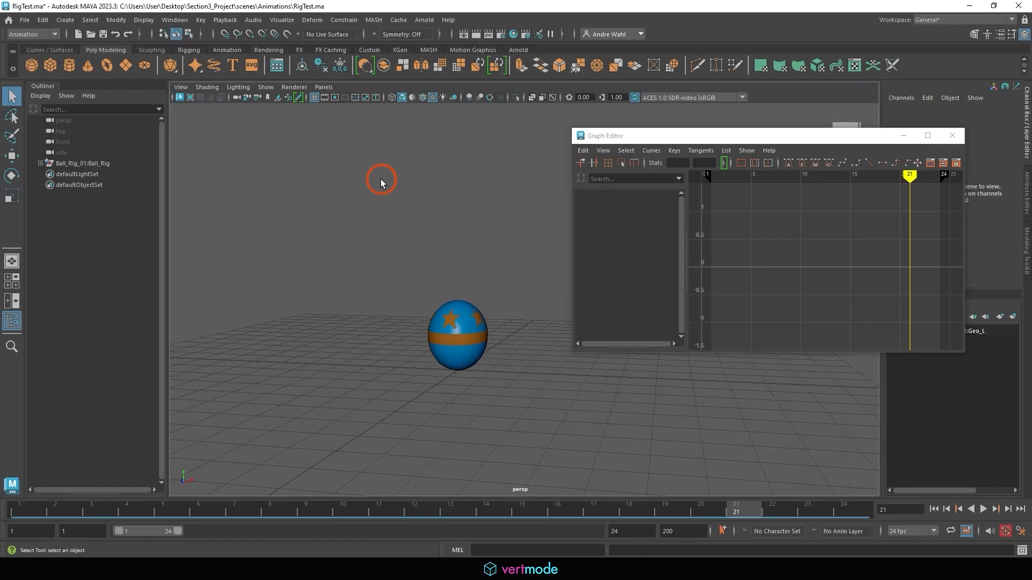
pyautogui.click(85, 163)
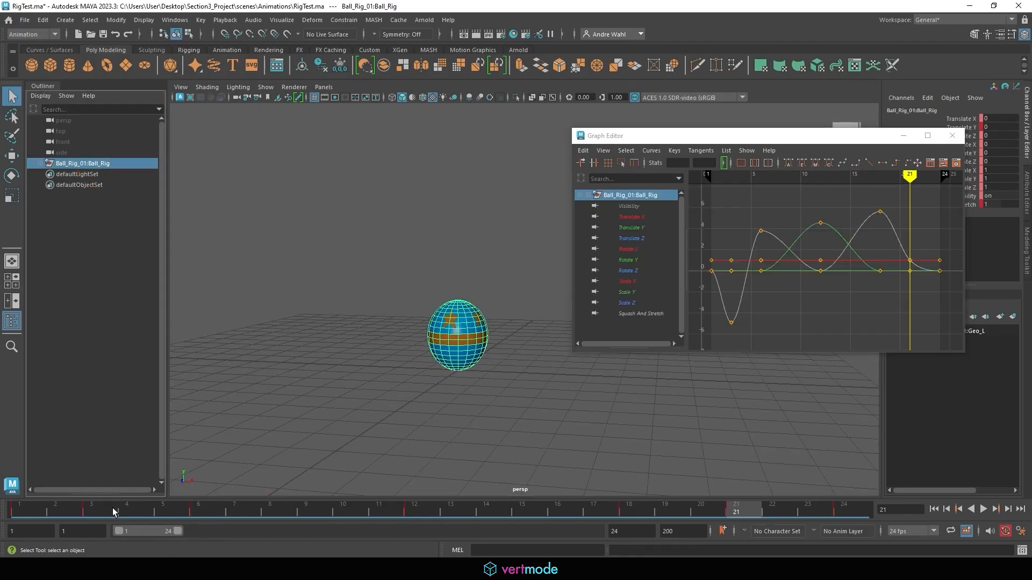
# Go to frame 1 and isolate the ball rig's Translate Y curve in the Graph Editor.
pyautogui.moveTo(86, 508); pyautogui.dragTo(16, 508)
pyautogui.keyDown('alt'); pyautogui.moveTo(392, 361); pyautogui.dragTo(496, 370, button='right'); pyautogui.keyUp('alt')
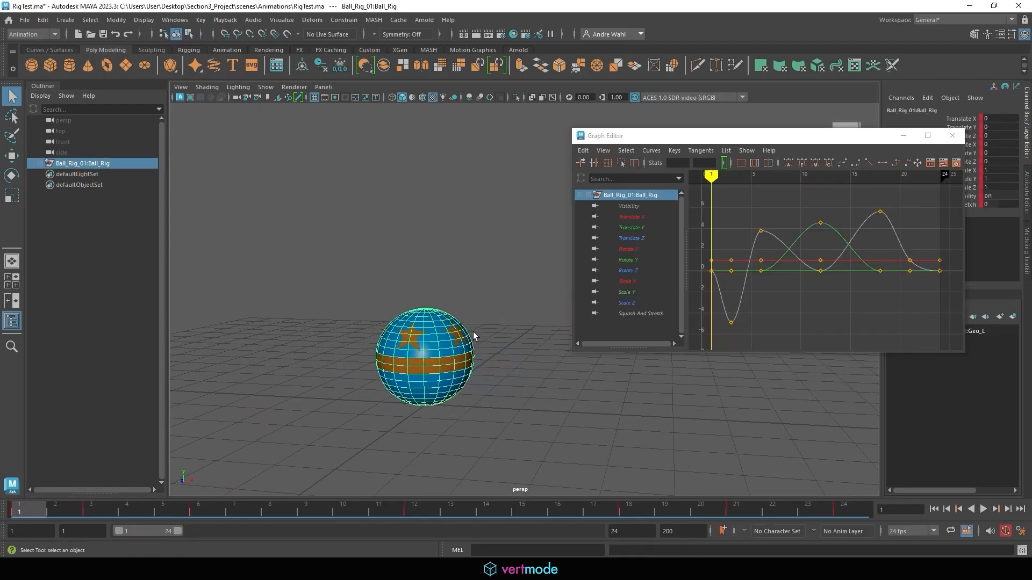
pyautogui.keyDown('alt'); pyautogui.moveTo(472, 331); pyautogui.dragTo(456, 308, button='middle'); pyautogui.keyUp('alt')
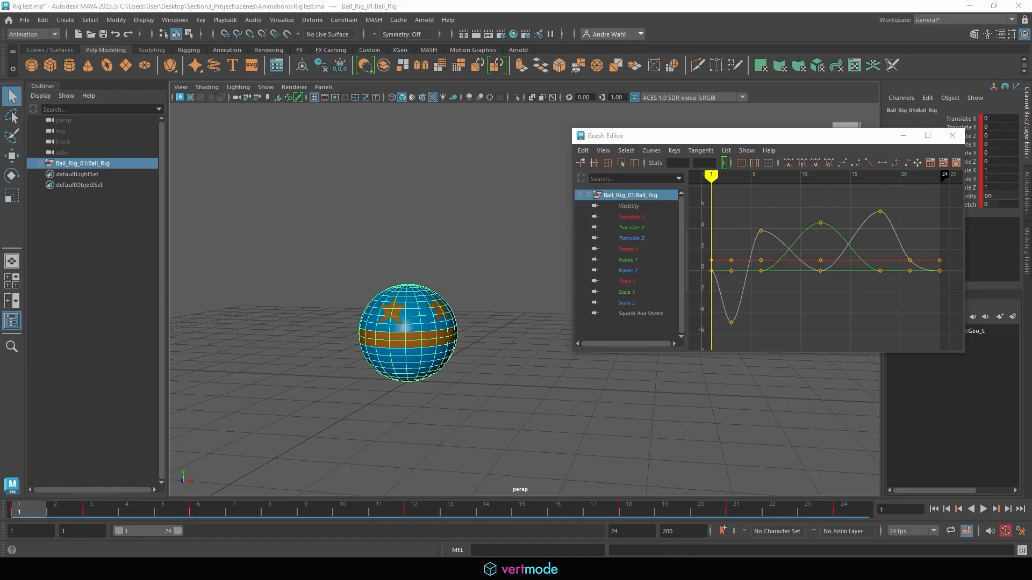
pyautogui.click(631, 227)
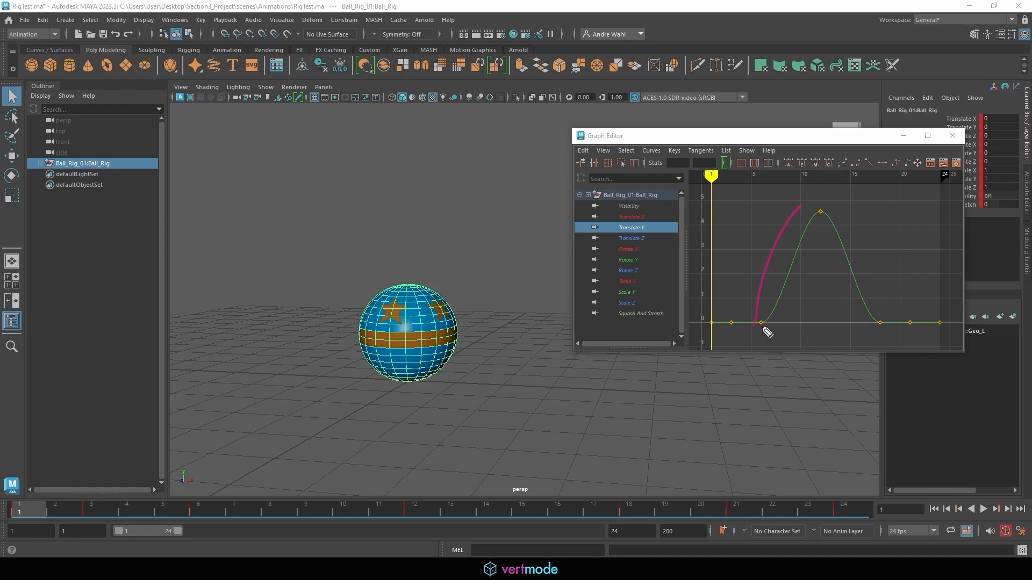
pyautogui.moveTo(813, 277); pyautogui.dragTo(842, 281)
# Play the ball animation and frame the whole bounce in the viewport.
pyautogui.click(982, 510)
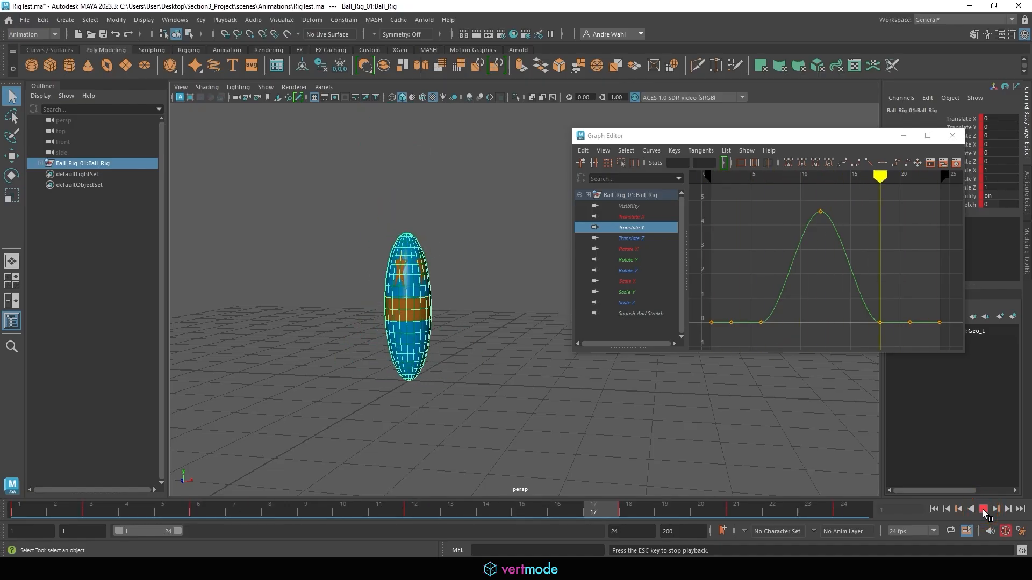
pyautogui.scroll(-5, 384, 284)
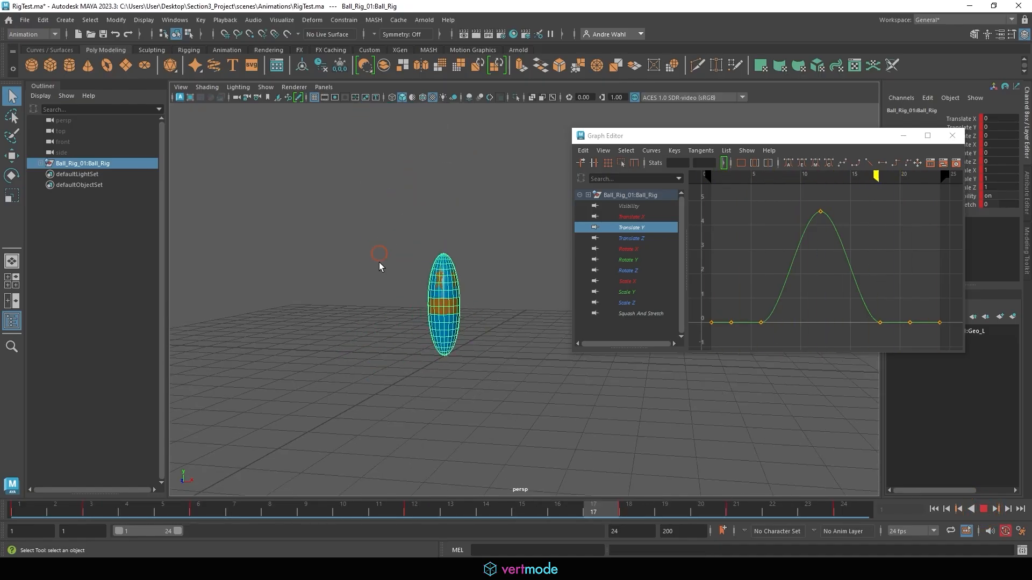
pyautogui.keyDown('alt'); pyautogui.moveTo(380, 261); pyautogui.dragTo(402, 299, button='middle'); pyautogui.keyUp('alt')
pyautogui.scroll(-1, 403, 300)
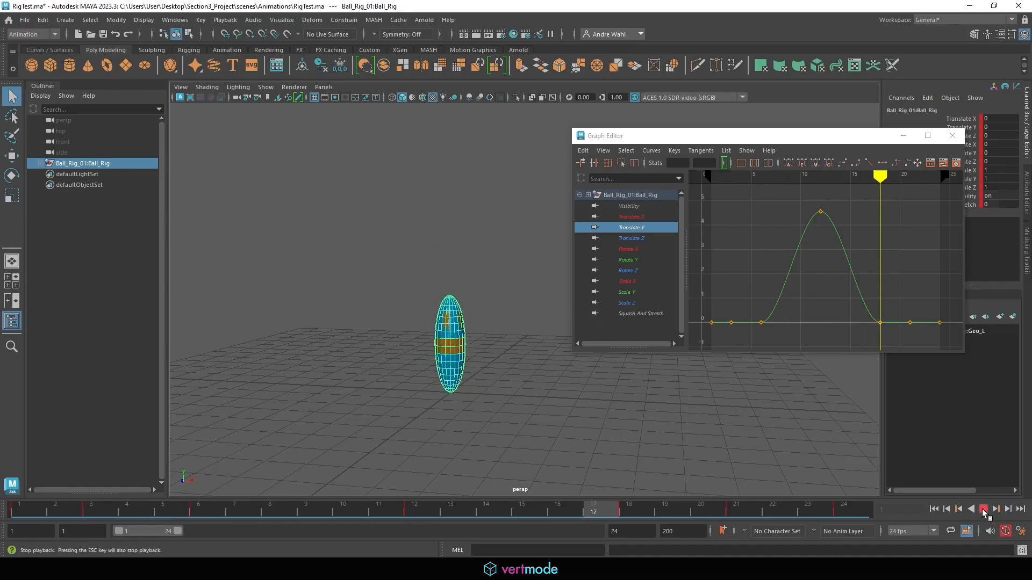
# Try tilting the tangent of the Translate Y key at frame 6 upward, and check the bounce in playback from frame 1.
pyautogui.click(732, 329)
pyautogui.moveTo(750, 336); pyautogui.dragTo(772, 295)
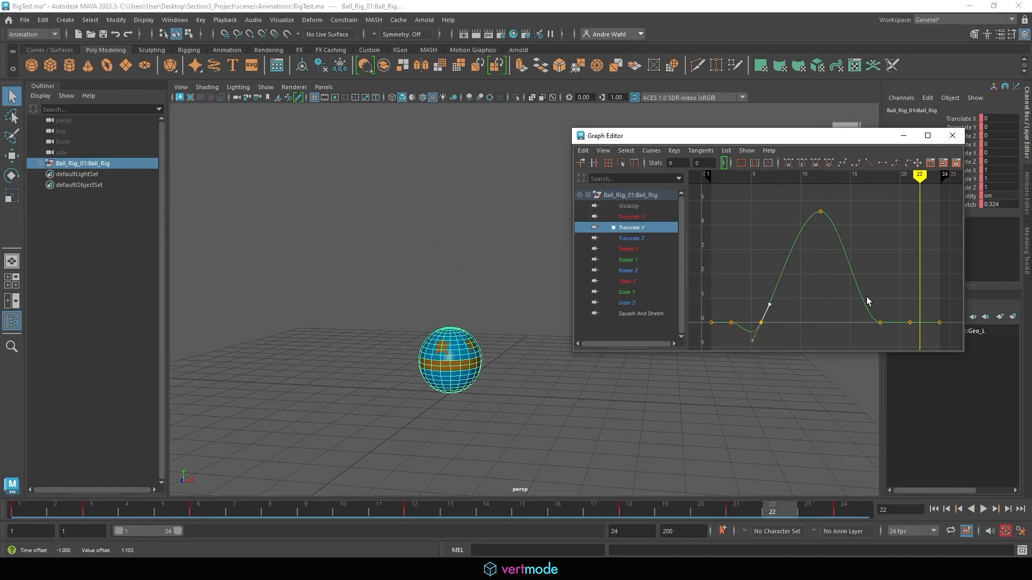
pyautogui.click(934, 508)
pyautogui.click(981, 509)
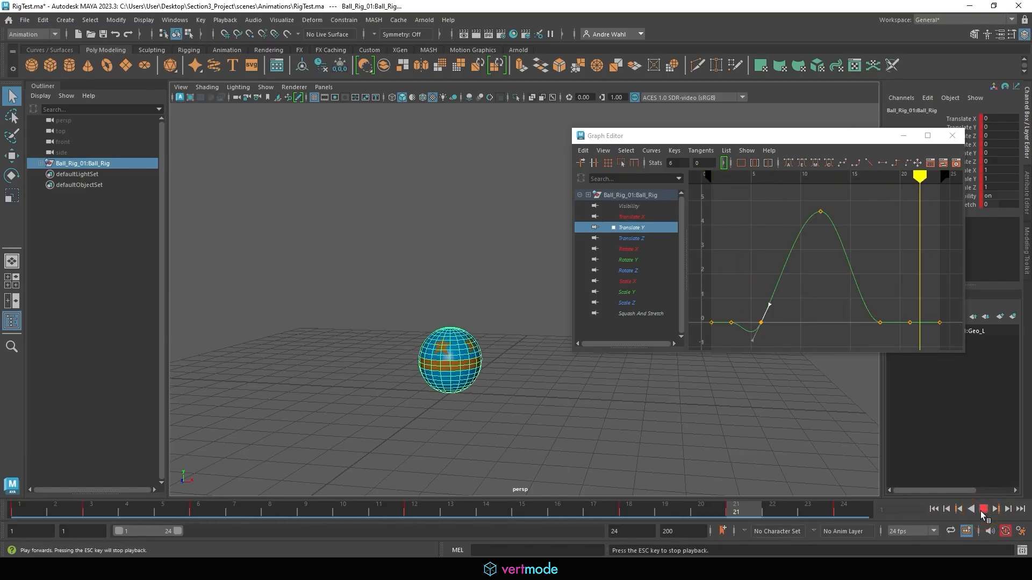
pyautogui.keyDown('alt'); pyautogui.moveTo(569, 433); pyautogui.dragTo(606, 421); pyautogui.keyUp('alt')
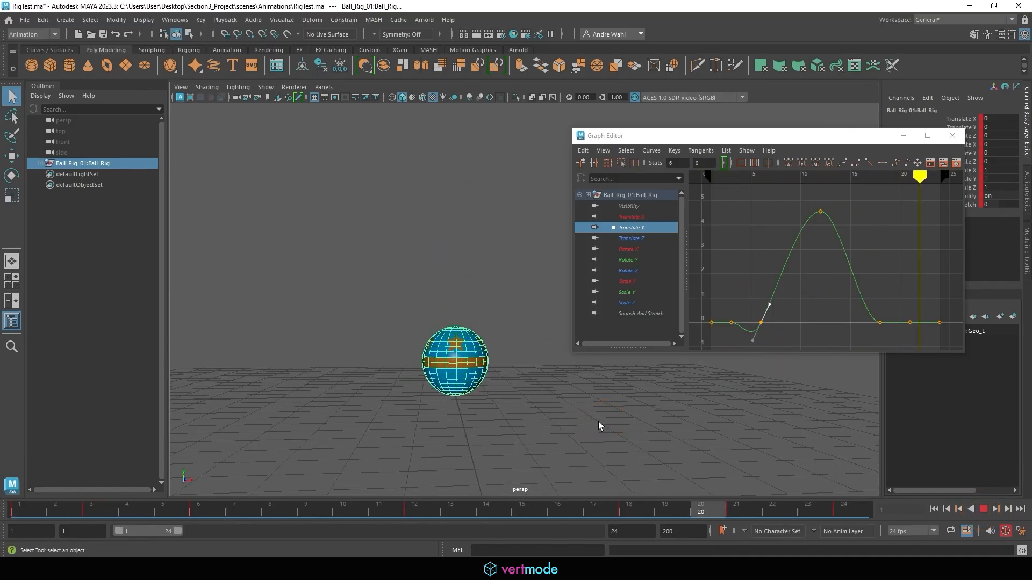
pyautogui.click(889, 453)
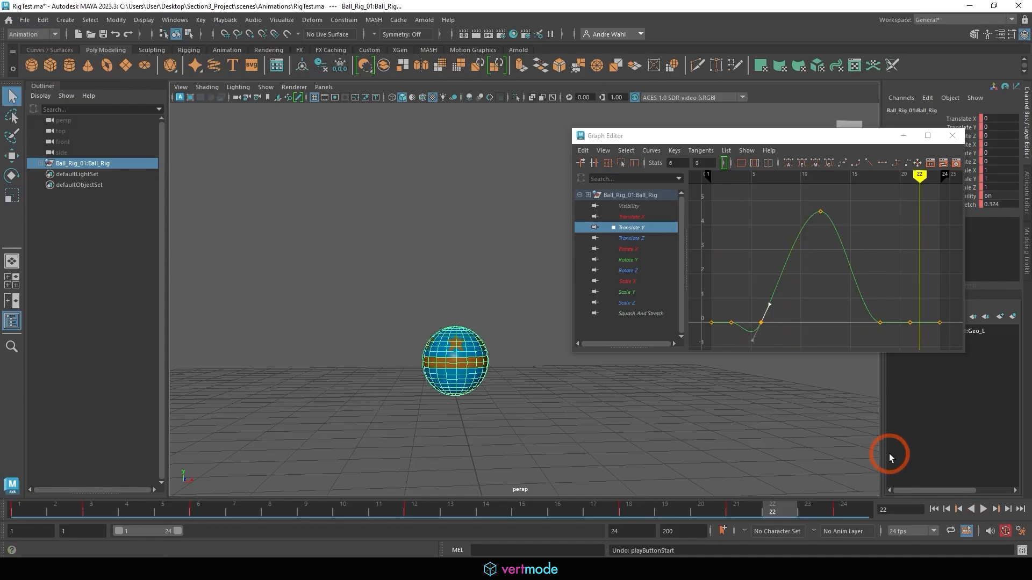
pyautogui.hotkey('ctrl', 'z')
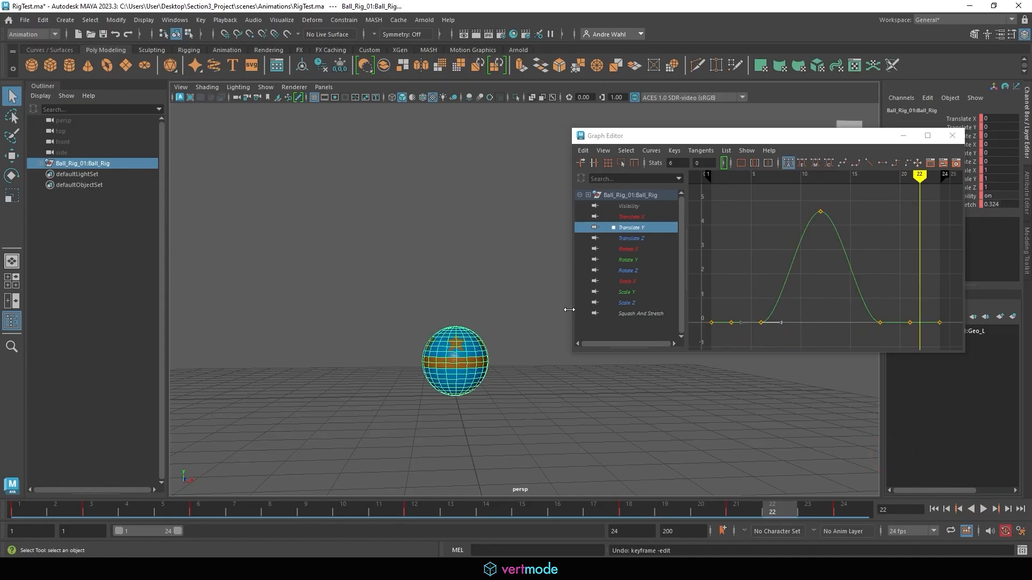
# Widen the Graph Editor window until its whole toolbar shows, and position it above the ball in the viewport.
pyautogui.moveTo(569, 310); pyautogui.dragTo(498, 295)
pyautogui.keyDown('alt'); pyautogui.moveTo(763, 286); pyautogui.dragTo(742, 274, button='middle'); pyautogui.keyUp('alt')
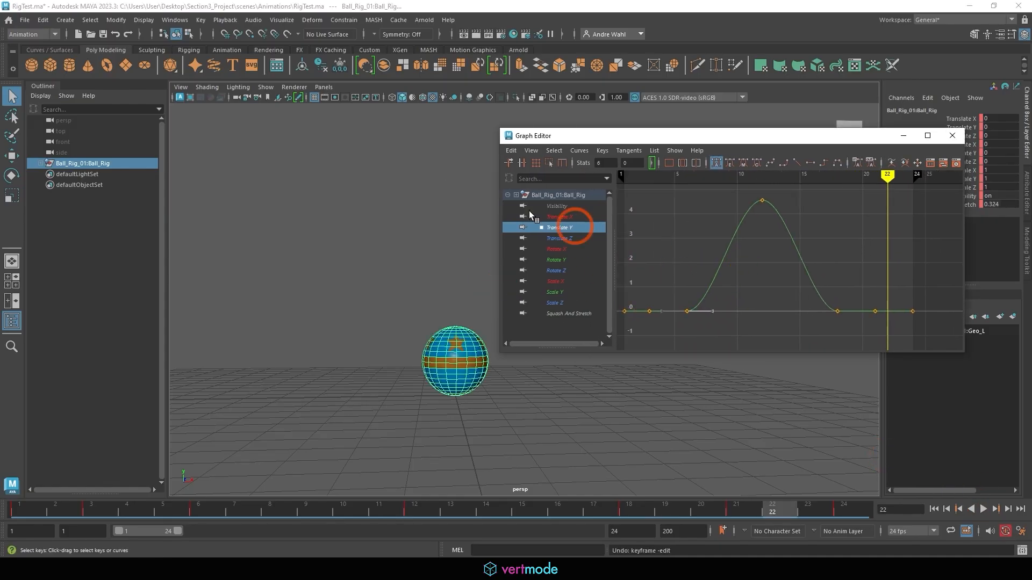
pyautogui.moveTo(615, 129); pyautogui.dragTo(615, 134)
pyautogui.click(527, 186)
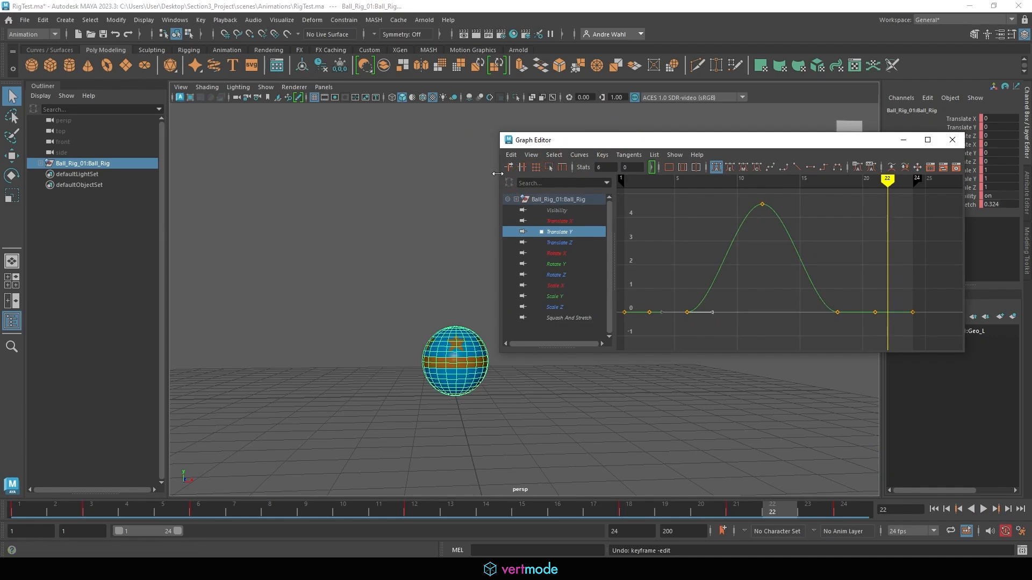
pyautogui.moveTo(498, 173); pyautogui.dragTo(180, 169)
pyautogui.moveTo(351, 141); pyautogui.dragTo(286, 108)
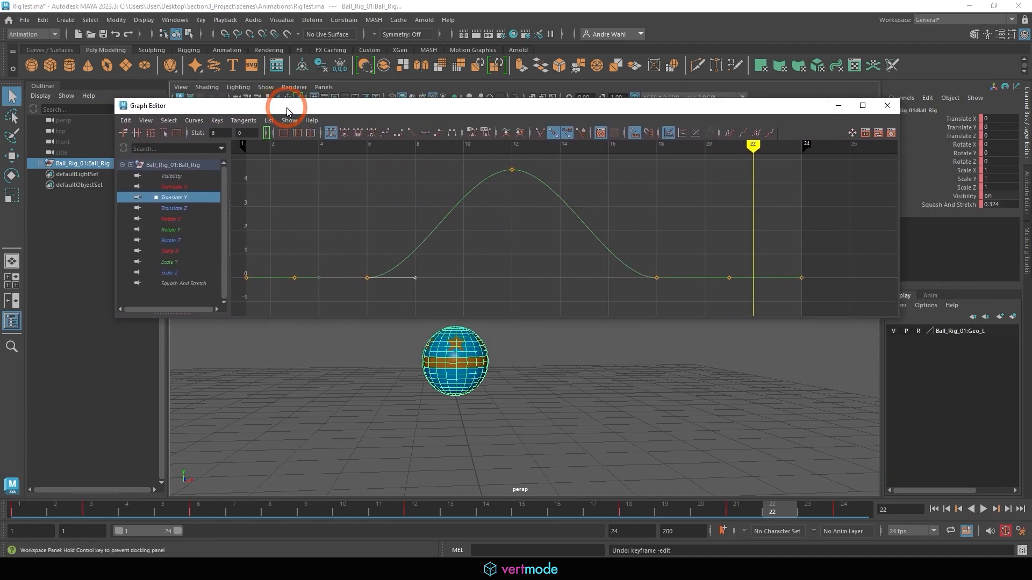
pyautogui.moveTo(754, 326); pyautogui.dragTo(801, 206)
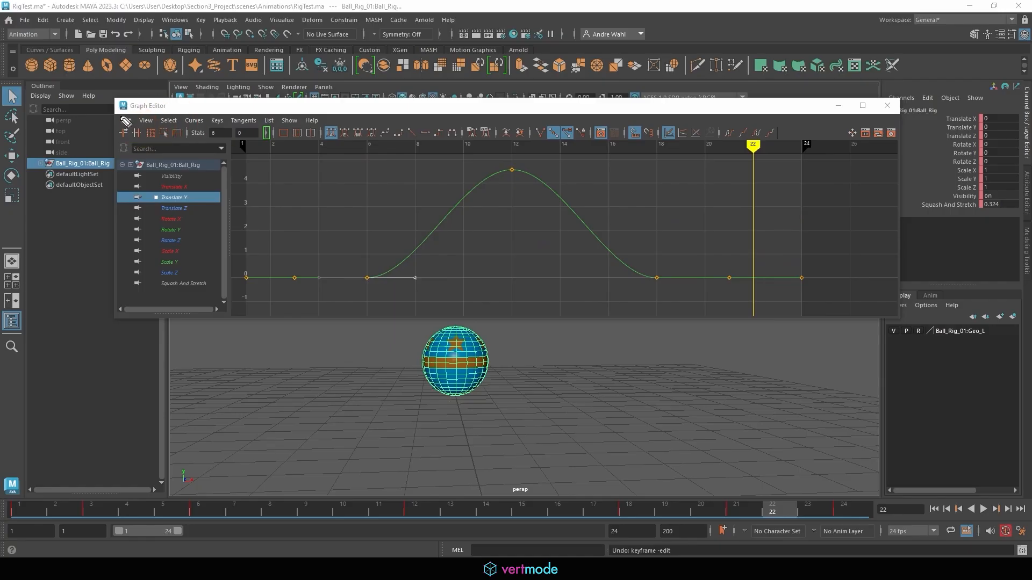
pyautogui.moveTo(171, 148); pyautogui.dragTo(382, 148)
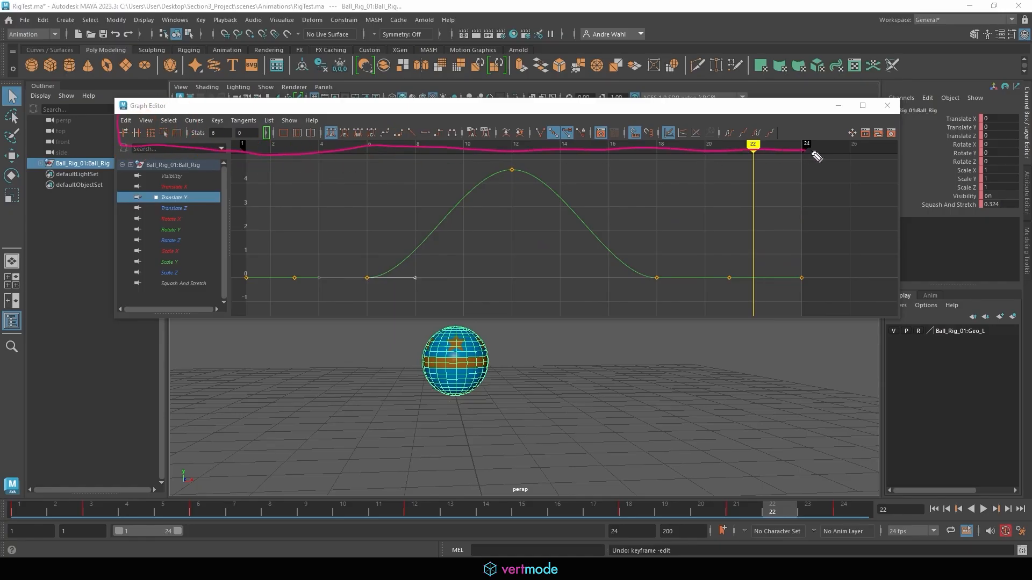
pyautogui.moveTo(690, 122)
pyautogui.mouseDown()
pyautogui.moveTo(462, 110)
pyautogui.moveTo(130, 121)
pyautogui.mouseUp()
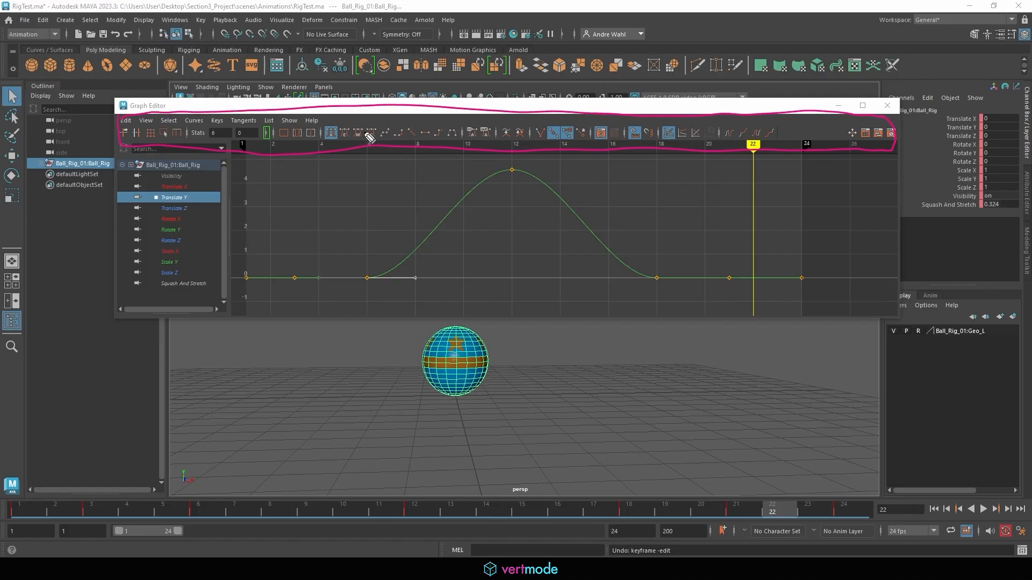
pyautogui.press('Escape')
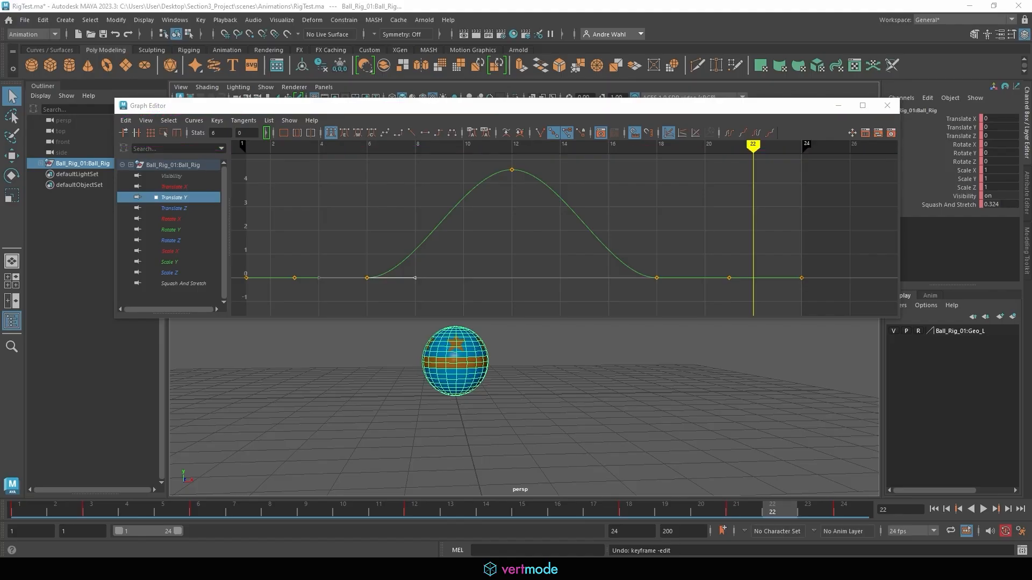
pyautogui.moveTo(533, 145)
pyautogui.mouseDown()
pyautogui.moveTo(553, 119)
pyautogui.moveTo(575, 140)
pyautogui.mouseUp()
pyautogui.moveTo(532, 143)
pyautogui.mouseDown()
pyautogui.moveTo(553, 121)
pyautogui.moveTo(562, 150)
pyautogui.moveTo(532, 147)
pyautogui.mouseUp()
pyautogui.moveTo(421, 260); pyautogui.dragTo(360, 256)
pyautogui.hotkey('ctrl', 'z')
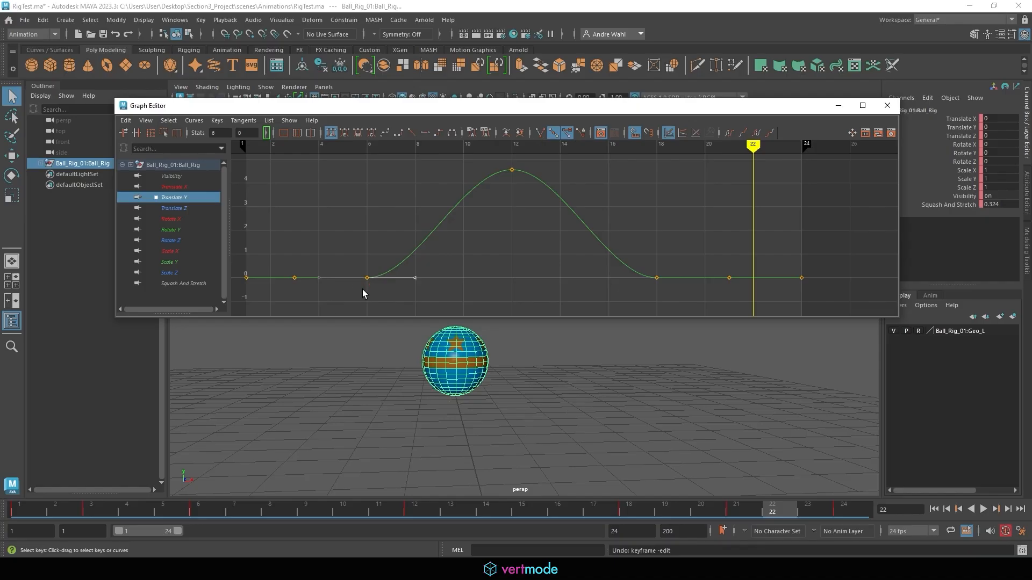
# Break the tangents of the Translate Y key at frame 6 and tilt only its outgoing handle steeply upward.
pyautogui.moveTo(376, 266); pyautogui.dragTo(360, 290)
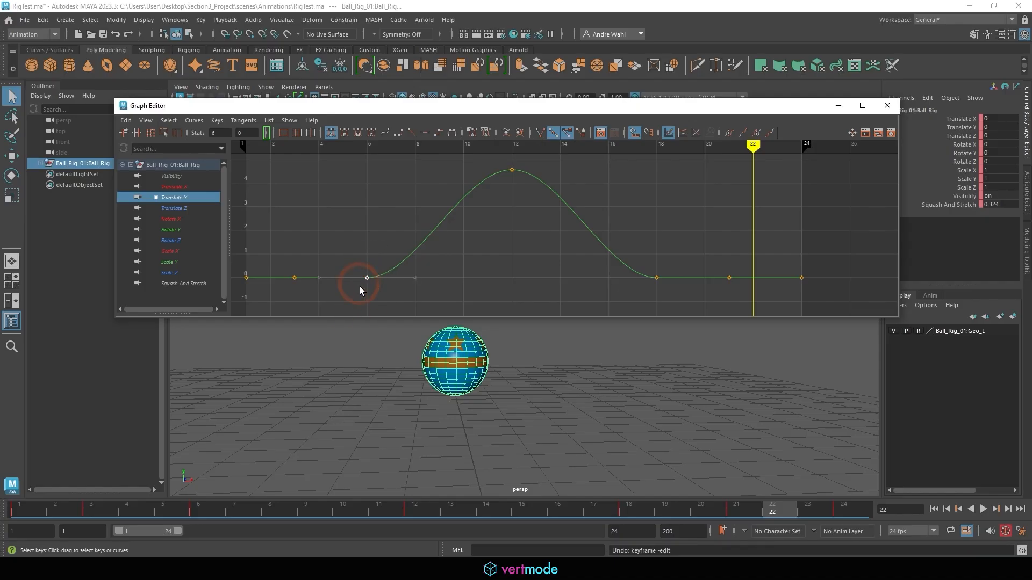
pyautogui.click(540, 133)
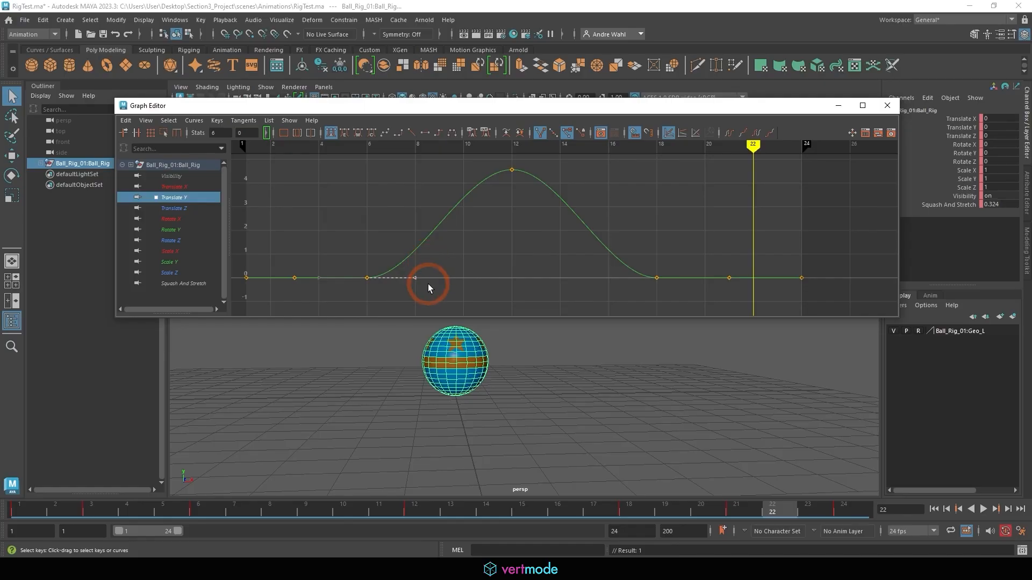
pyautogui.moveTo(428, 283); pyautogui.dragTo(403, 227, button='middle')
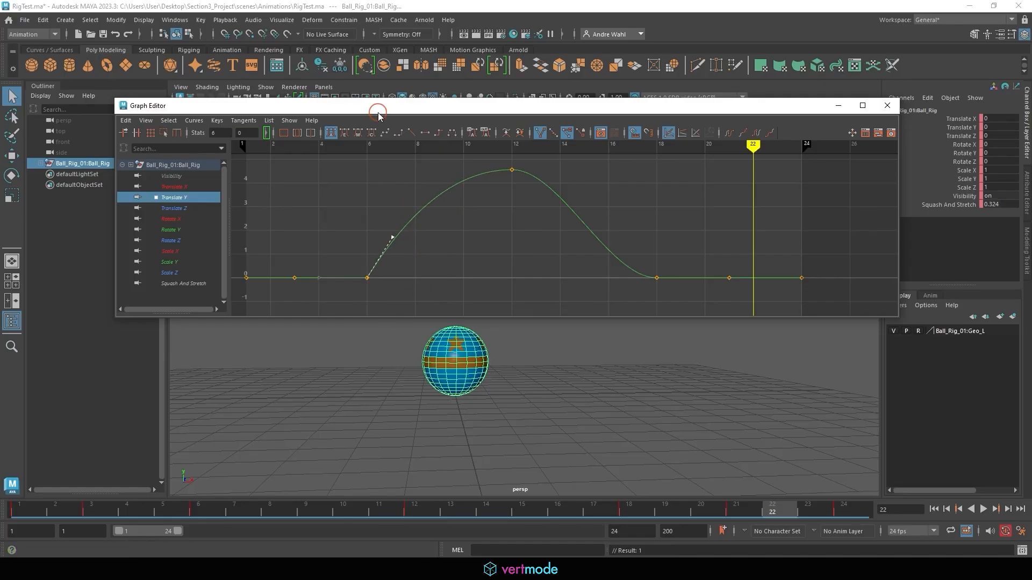
pyautogui.moveTo(380, 107)
pyautogui.mouseDown()
pyautogui.moveTo(576, 86)
pyautogui.moveTo(416, 103)
pyautogui.moveTo(306, 24)
pyautogui.moveTo(339, 104)
pyautogui.moveTo(434, 76)
pyautogui.moveTo(384, 98)
pyautogui.mouseUp()
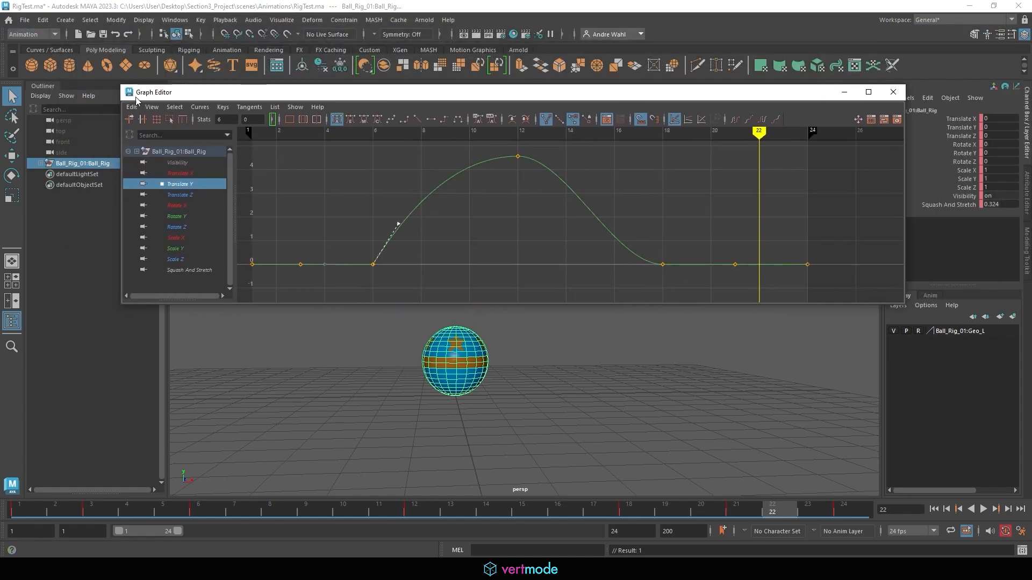
# Narrow the Graph Editor so the ball is uncovered, and play the bounce to check it.
pyautogui.moveTo(115, 92); pyautogui.dragTo(584, 94)
pyautogui.click(982, 509)
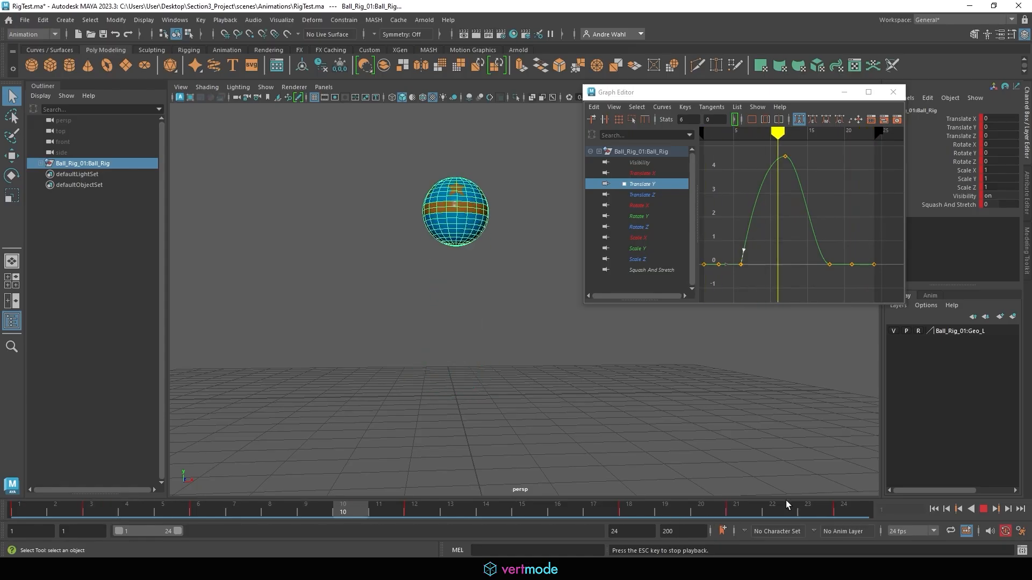
pyautogui.click(983, 509)
# Break the tangents of the Translate Y key at frame 18 and tilt only its incoming handle steeply upward.
pyautogui.moveTo(819, 271); pyautogui.dragTo(834, 255)
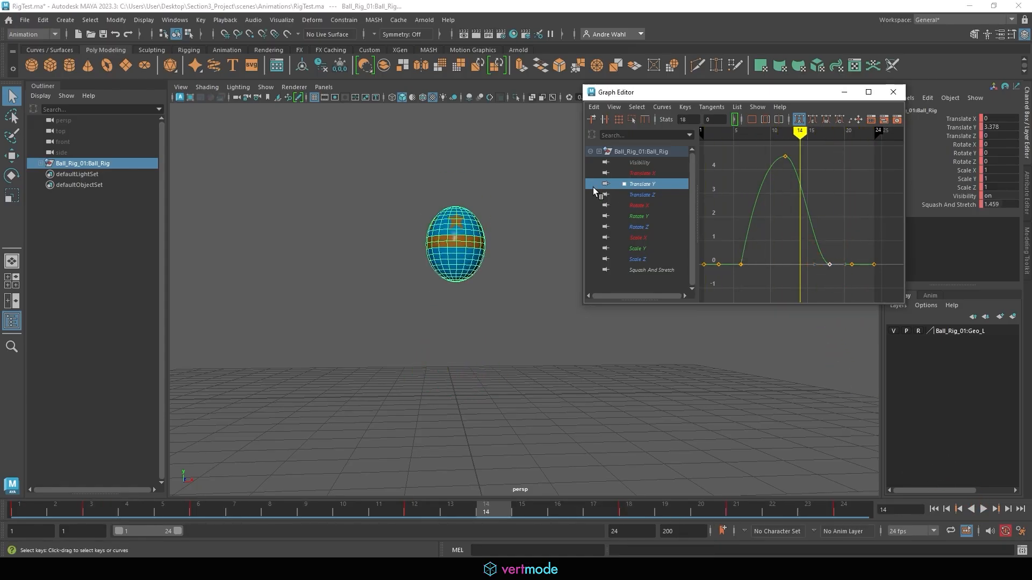
pyautogui.moveTo(578, 179); pyautogui.dragTo(184, 172)
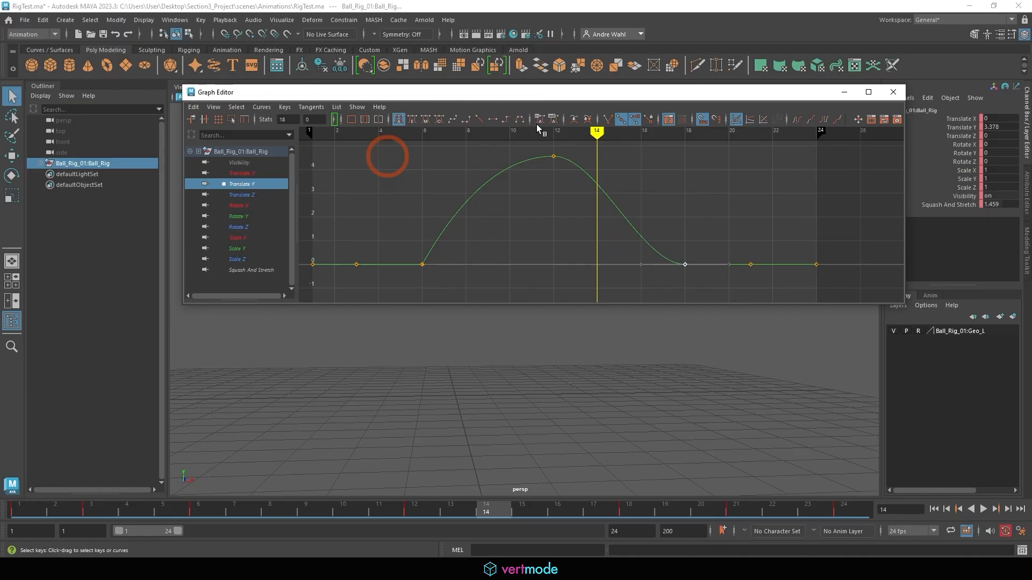
pyautogui.click(607, 119)
pyautogui.click(646, 281)
pyautogui.moveTo(646, 265); pyautogui.dragTo(668, 225)
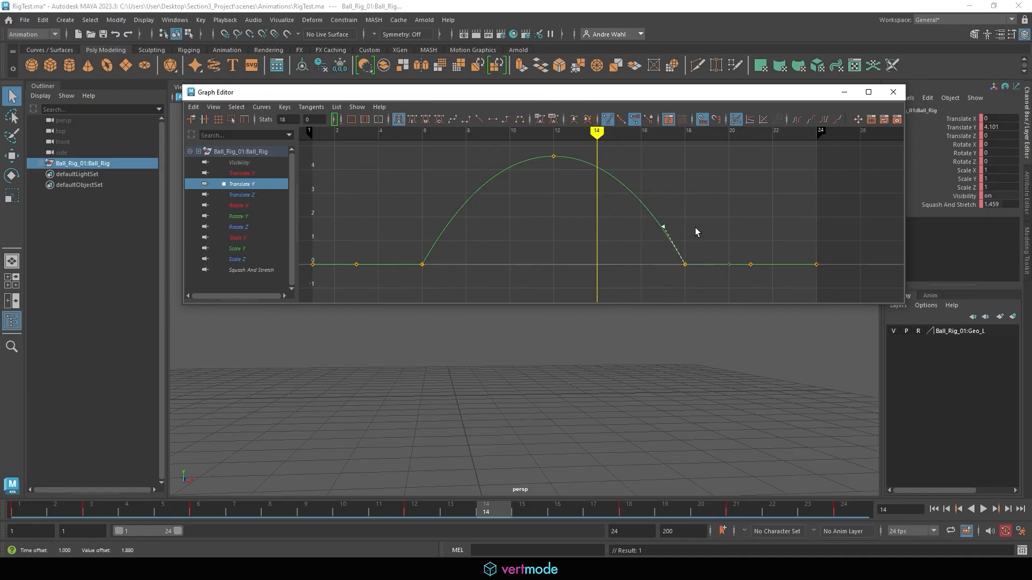
# Deselect the ball, move the Graph Editor out of the way, and review the bounce from frame 1 at an angled view.
pyautogui.click(303, 344)
pyautogui.moveTo(649, 96); pyautogui.dragTo(1031, 214)
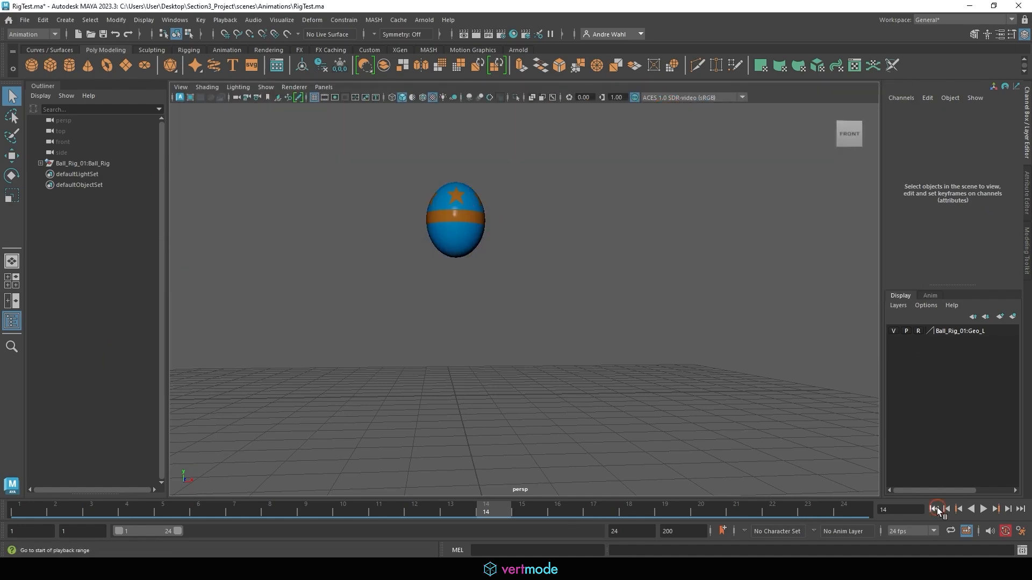
pyautogui.click(983, 509)
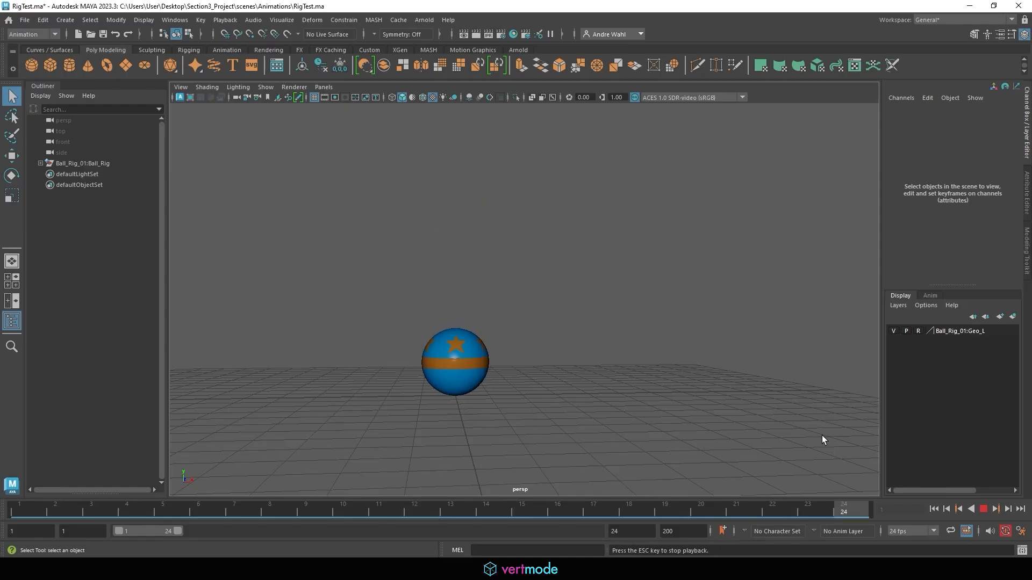
pyautogui.keyDown('alt'); pyautogui.moveTo(592, 400); pyautogui.dragTo(595, 367); pyautogui.keyUp('alt')
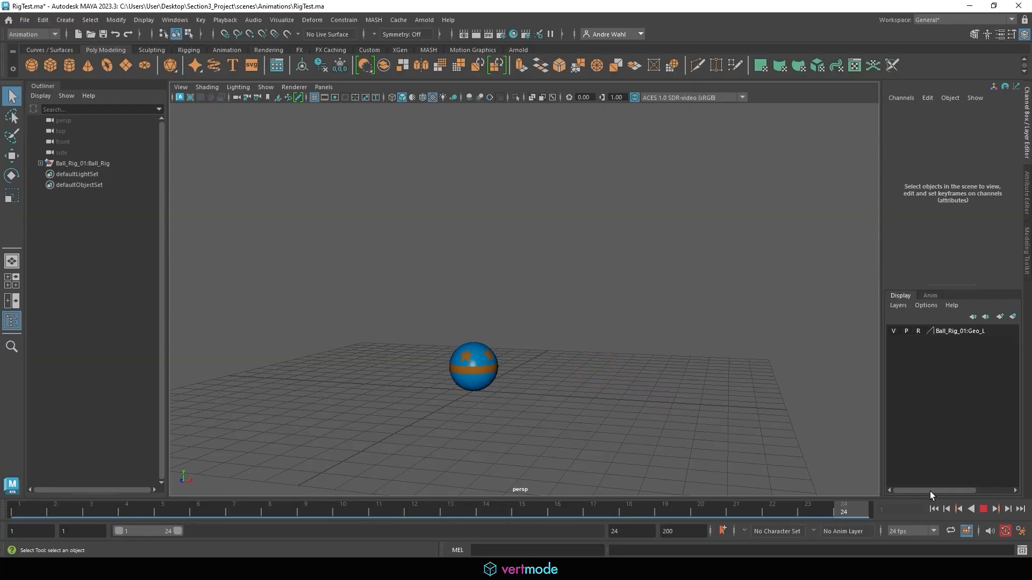
pyautogui.click(984, 509)
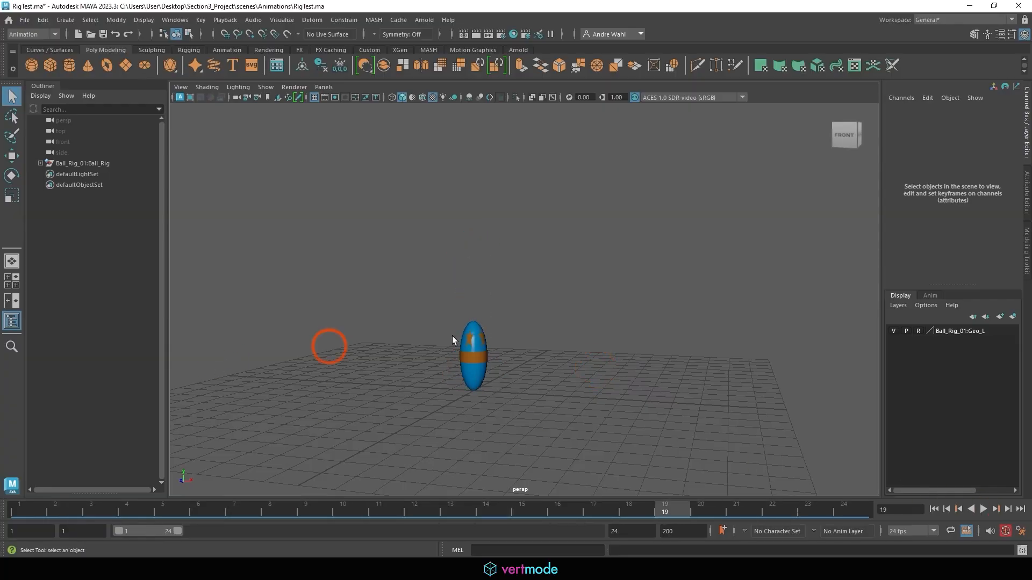
# Raise the ball rig's Translate Y key at frame 12 for a much higher bounce, and play it back.
pyautogui.click(86, 163)
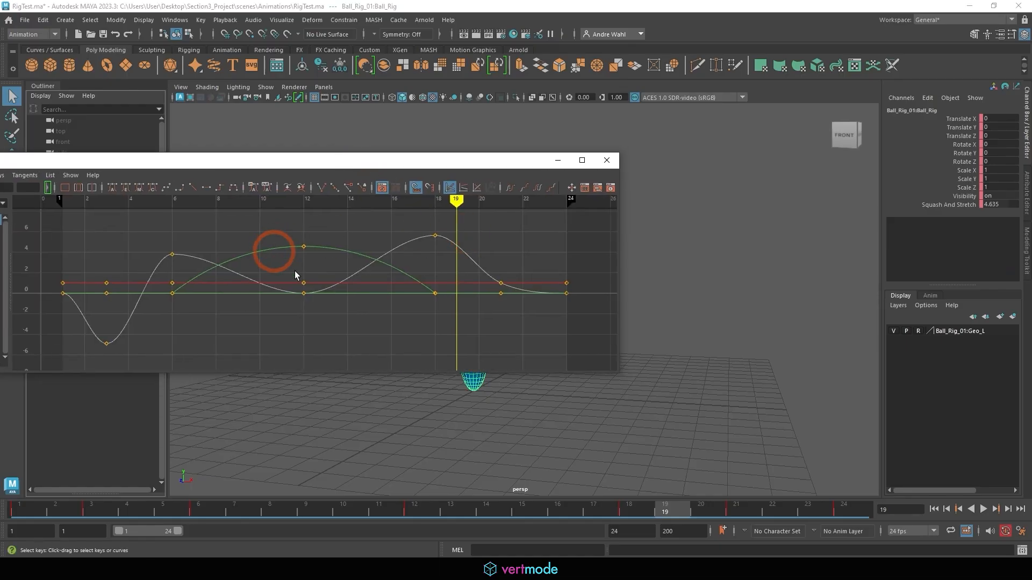
pyautogui.keyDown('alt'); pyautogui.moveTo(272, 249); pyautogui.dragTo(152, 289, button='middle'); pyautogui.keyUp('alt')
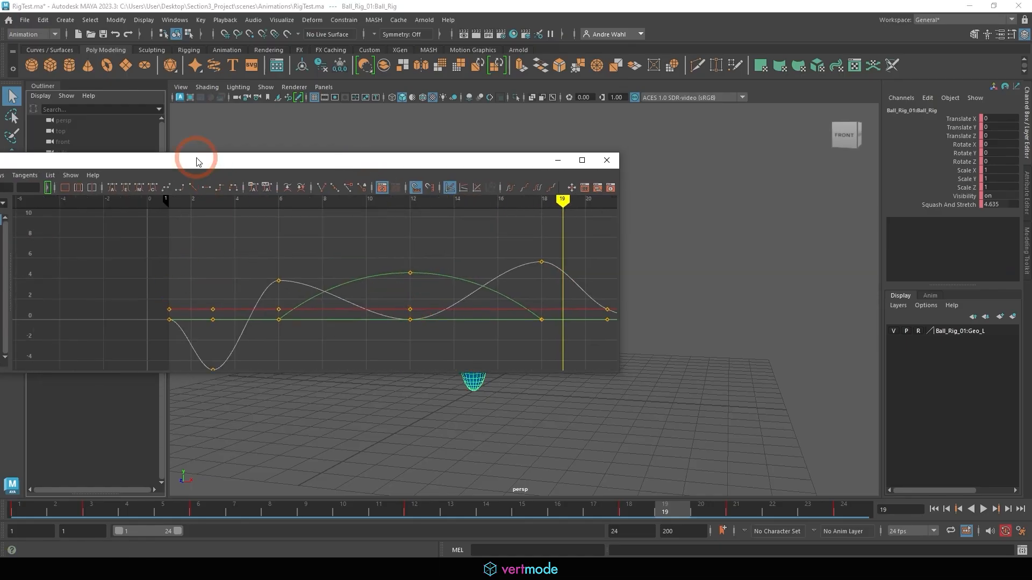
pyautogui.moveTo(197, 161); pyautogui.dragTo(342, 144)
pyautogui.click(100, 240)
pyautogui.moveTo(544, 263); pyautogui.dragTo(577, 208)
pyautogui.scroll(-5, 558, 242)
pyautogui.keyDown('alt'); pyautogui.moveTo(535, 262); pyautogui.dragTo(533, 285, button='middle'); pyautogui.keyUp('alt')
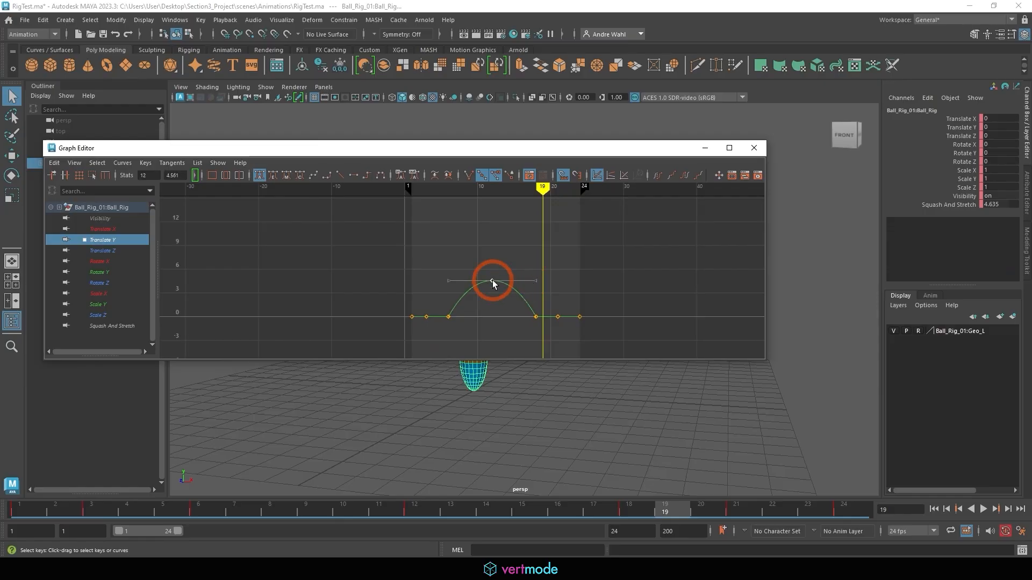
pyautogui.moveTo(492, 280); pyautogui.dragTo(489, 240)
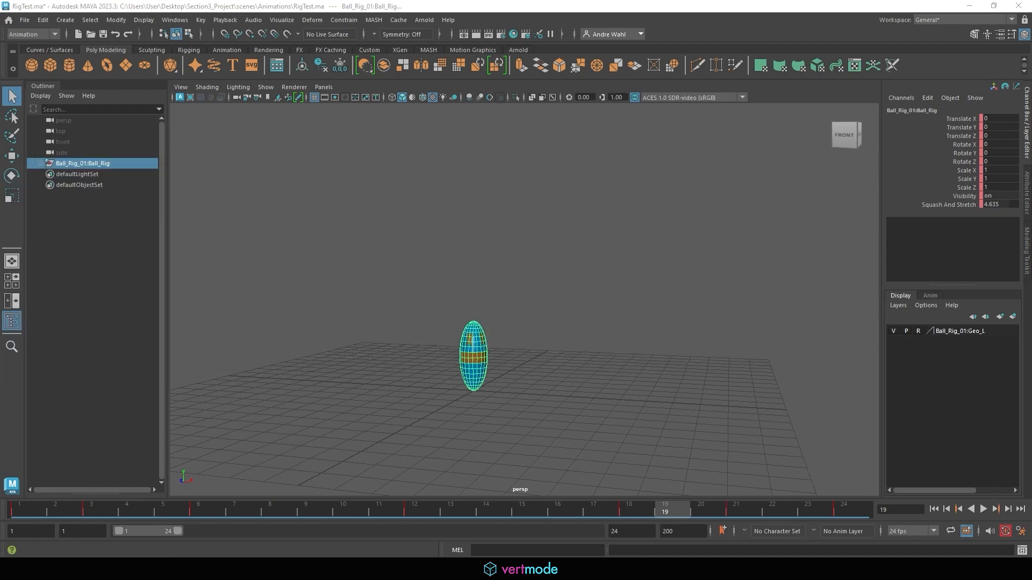
pyautogui.click(983, 509)
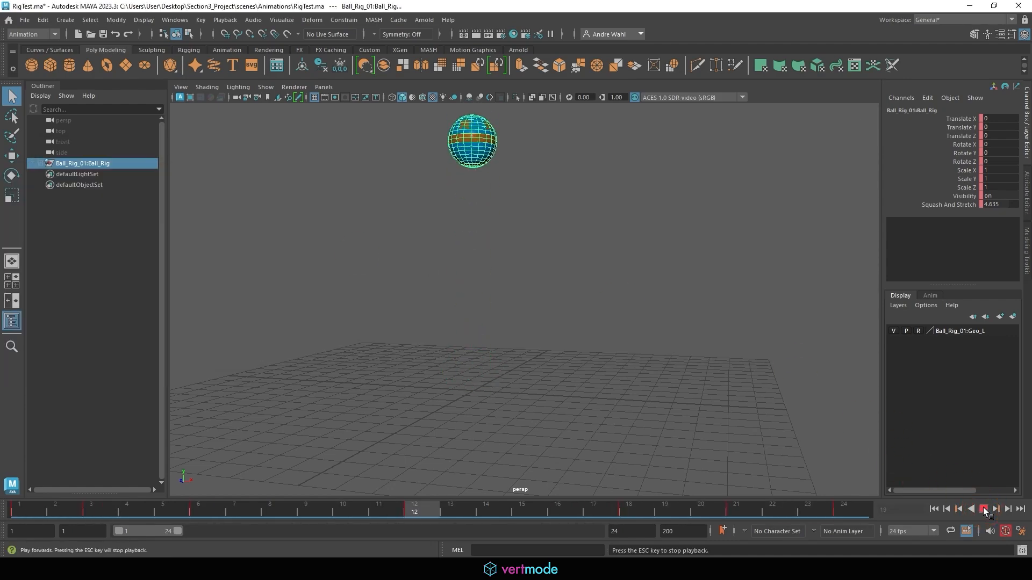
pyautogui.click(982, 509)
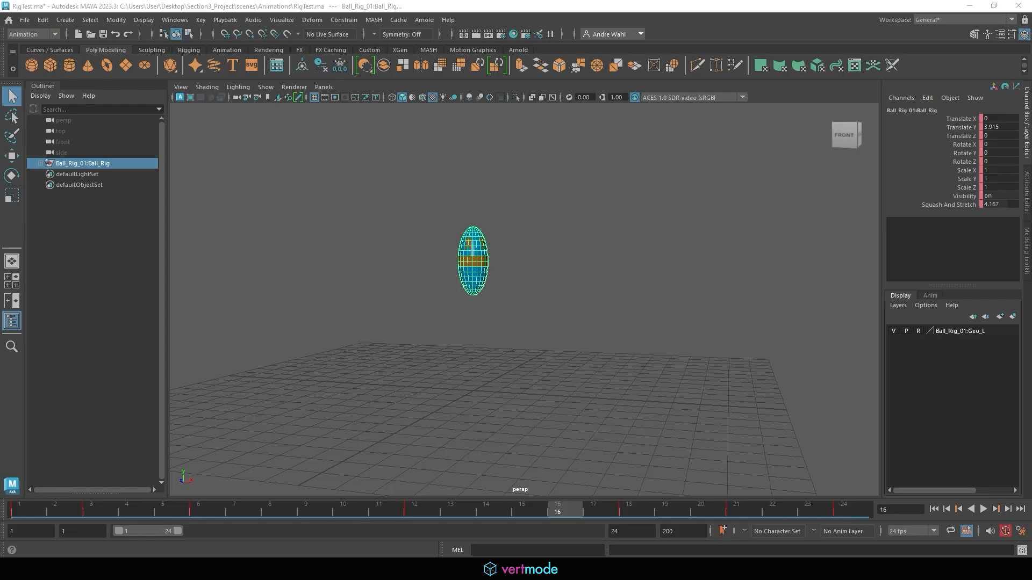
# Lower the Translate Y key at frame 12 by about 1.9 units and check the bounce in playback from frame 1.
pyautogui.moveTo(0, 145); pyautogui.dragTo(222, 130)
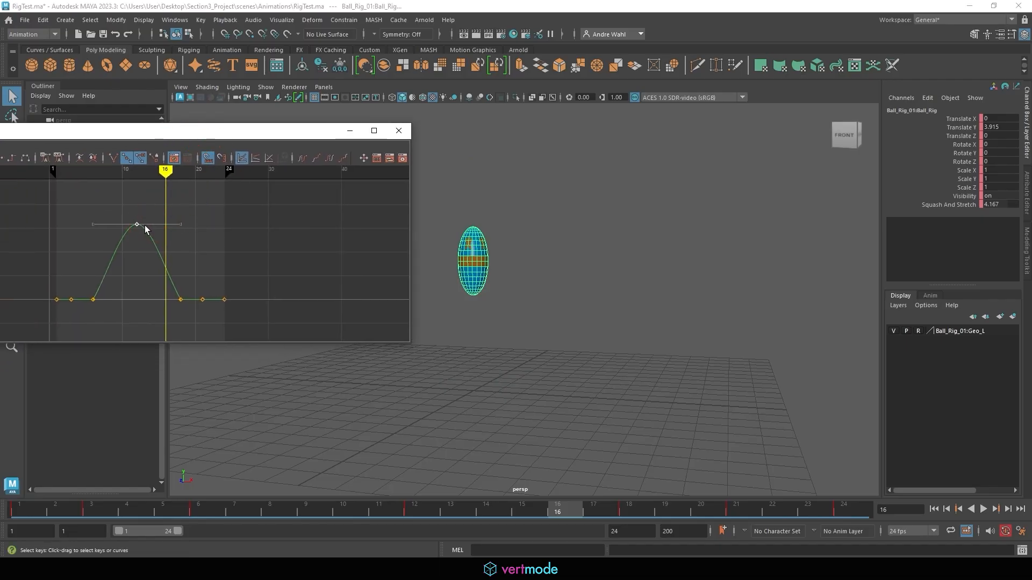
pyautogui.moveTo(145, 227)
pyautogui.mouseDown()
pyautogui.moveTo(147, 247)
pyautogui.moveTo(141, 240)
pyautogui.mouseUp()
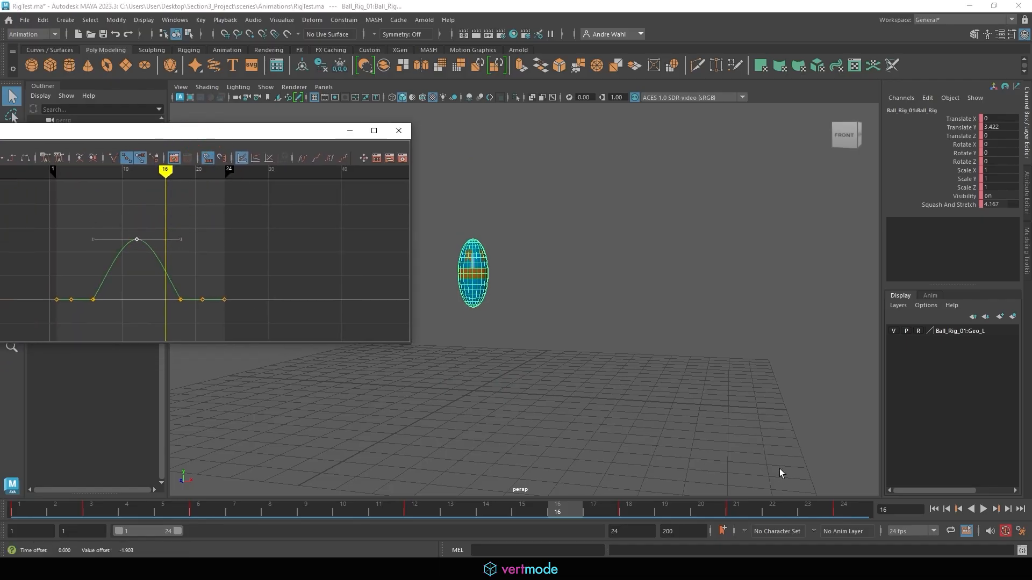
pyautogui.click(939, 510)
pyautogui.click(979, 509)
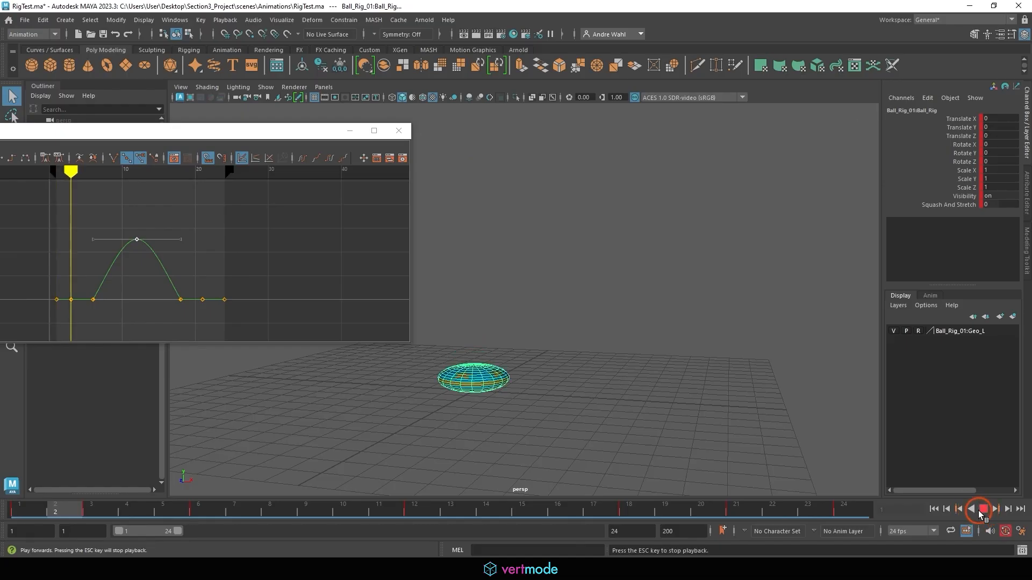
pyautogui.click(299, 272)
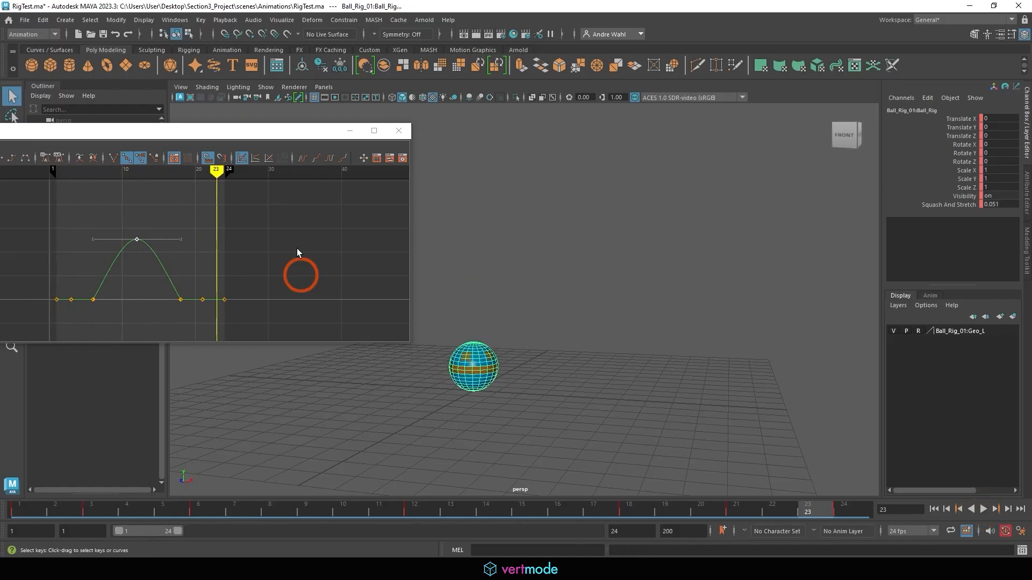
# Steepen the outgoing handle of the Translate Y key at frame 6 and the incoming handle of the key at frame 18.
pyautogui.moveTo(151, 137); pyautogui.dragTo(239, 136)
pyautogui.scroll(5, 162, 227)
pyautogui.keyDown('alt'); pyautogui.moveTo(309, 261); pyautogui.dragTo(311, 201, button='middle'); pyautogui.keyUp('alt')
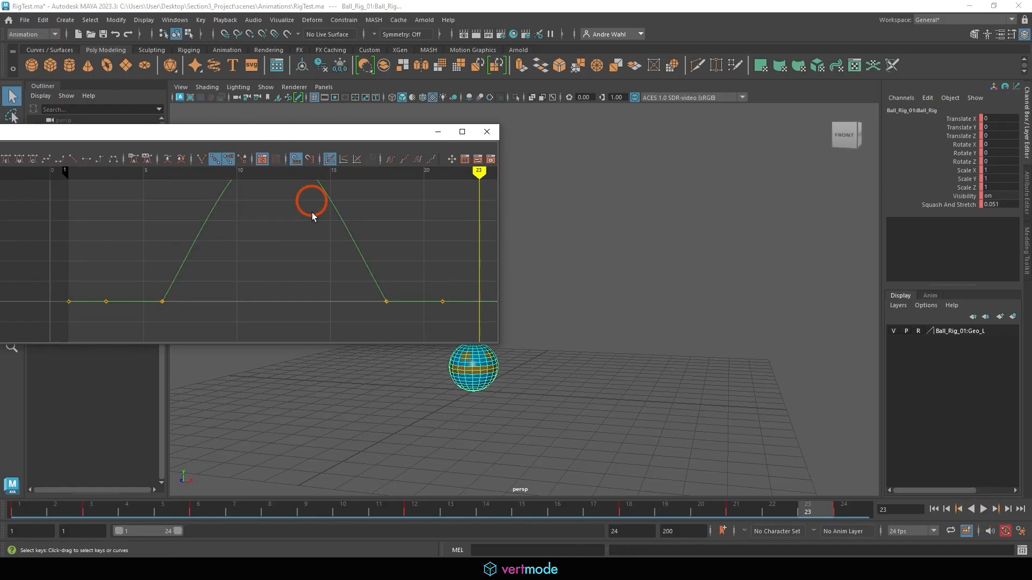
pyautogui.keyDown('alt'); pyautogui.moveTo(248, 273); pyautogui.dragTo(260, 296, button='middle'); pyautogui.keyUp('alt')
pyautogui.keyDown('alt'); pyautogui.moveTo(260, 295); pyautogui.dragTo(243, 296, button='right'); pyautogui.keyUp('alt')
pyautogui.moveTo(177, 319); pyautogui.dragTo(190, 262)
pyautogui.moveTo(310, 320); pyautogui.dragTo(319, 257)
pyautogui.moveTo(317, 269); pyautogui.dragTo(332, 274, button='middle')
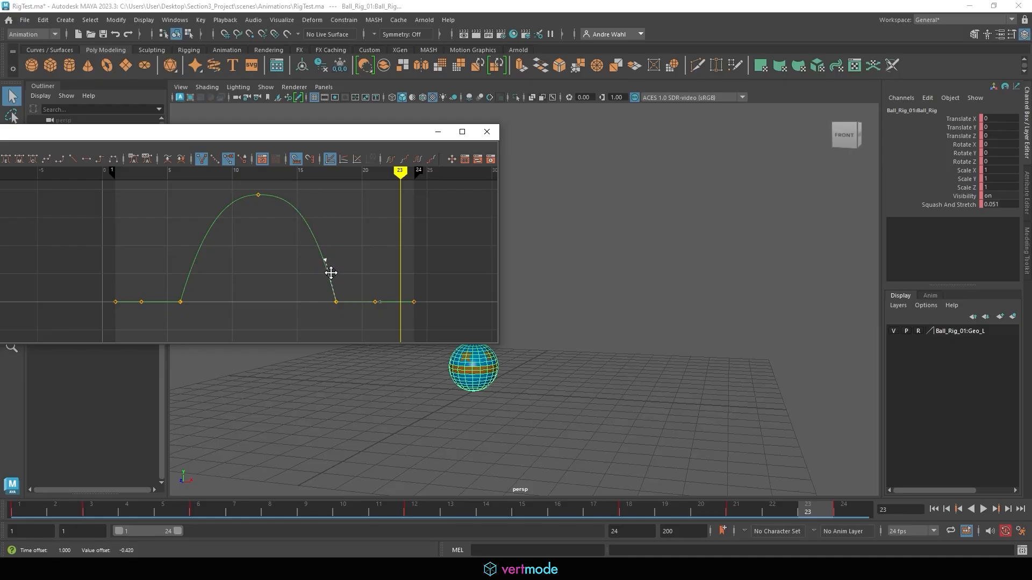
# Move the Graph Editor aside, play the animation from frame 1, and deselect the ball to view the bounce unobstructed.
pyautogui.moveTo(315, 131); pyautogui.dragTo(63, 144)
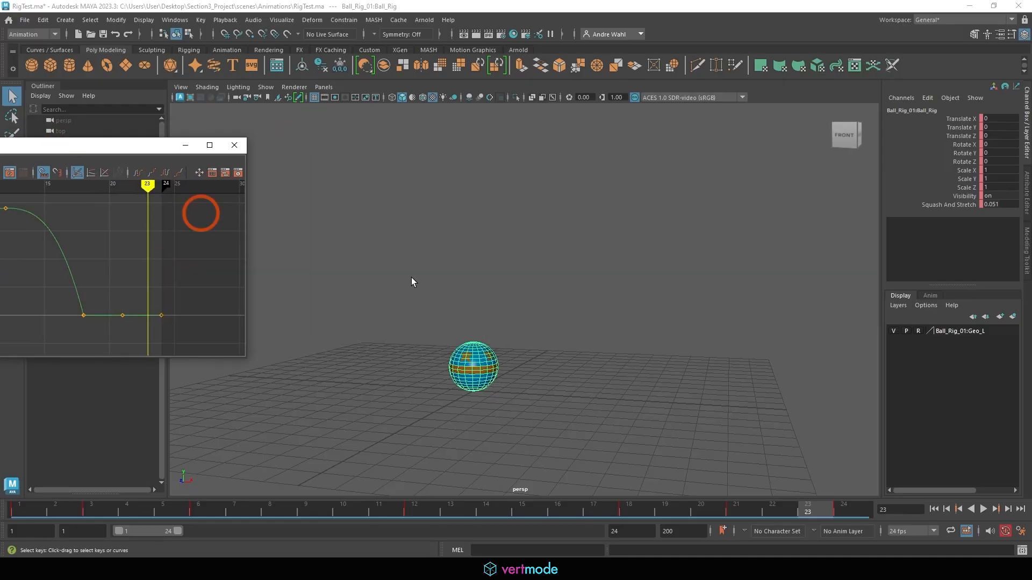
pyautogui.click(934, 509)
pyautogui.click(983, 509)
pyautogui.click(752, 427)
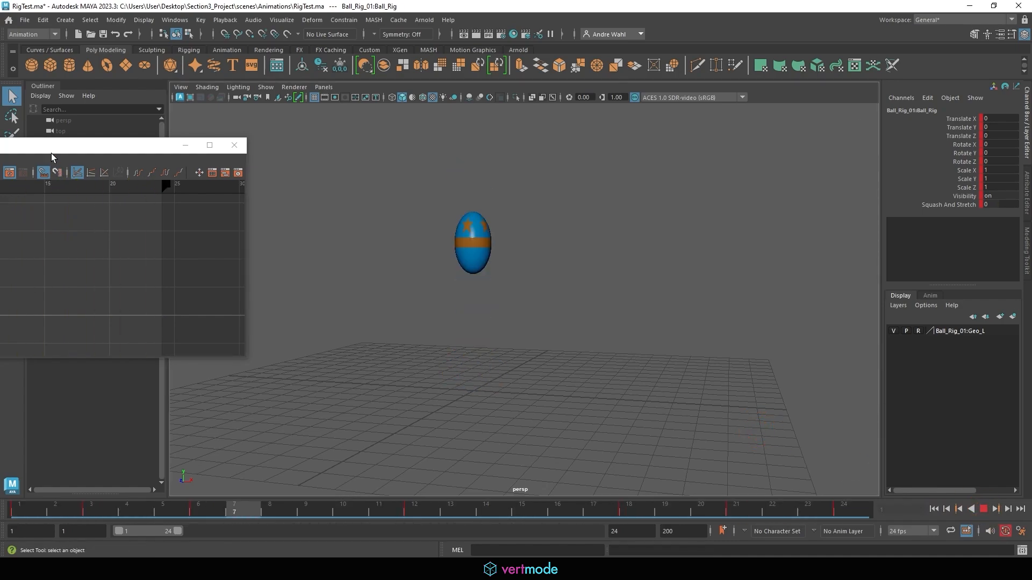
# Reselect Ball_Rig and show only its Translate Y curve in the Graph Editor, placed beside the bouncing ball.
pyautogui.moveTo(47, 145); pyautogui.dragTo(84, 241)
pyautogui.click(72, 161)
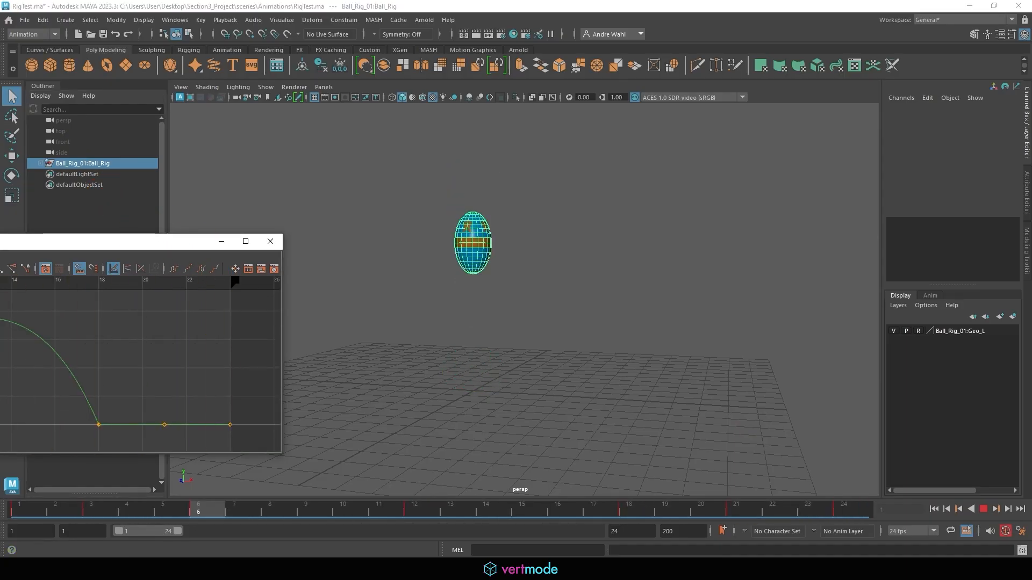
pyautogui.moveTo(168, 241); pyautogui.dragTo(294, 154)
pyautogui.click(210, 246)
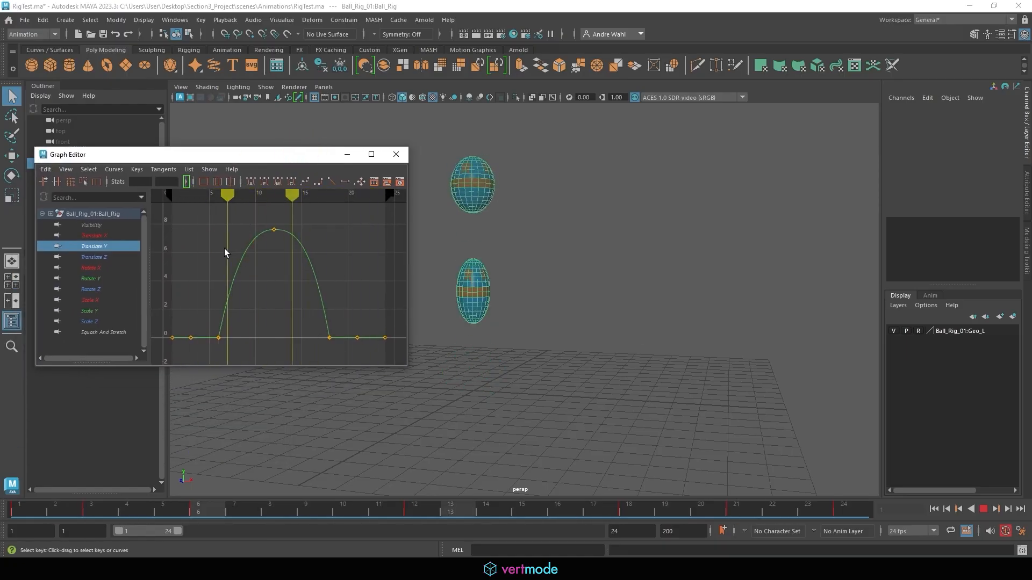